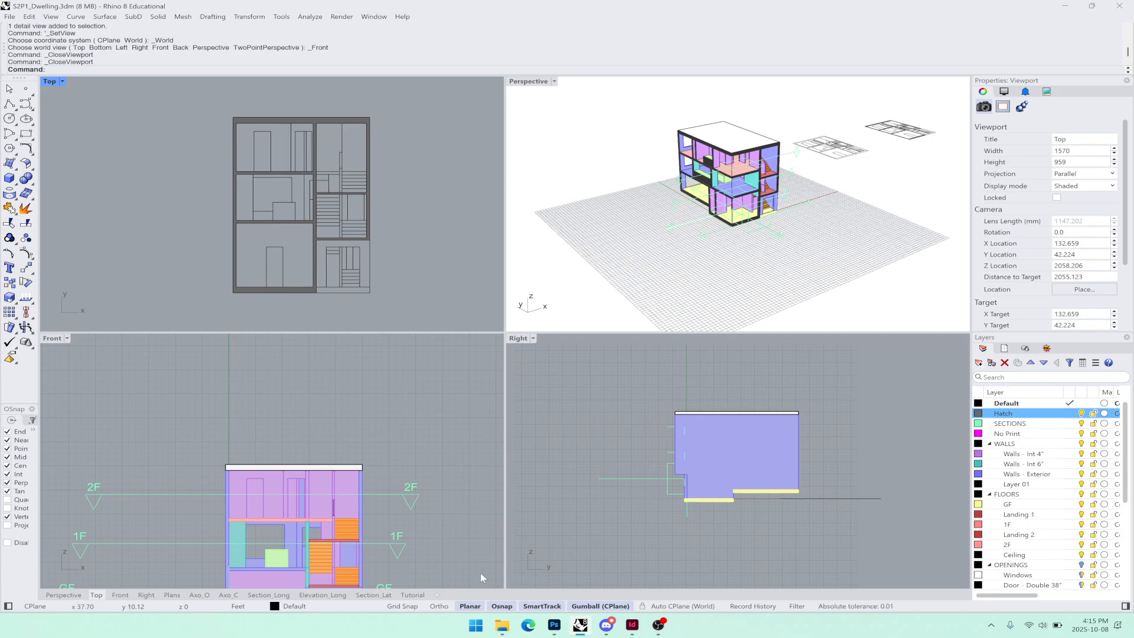
{"action": "scroll", "coordinate": [420, 265], "scroll_direction": "down", "scroll_amount": 3}
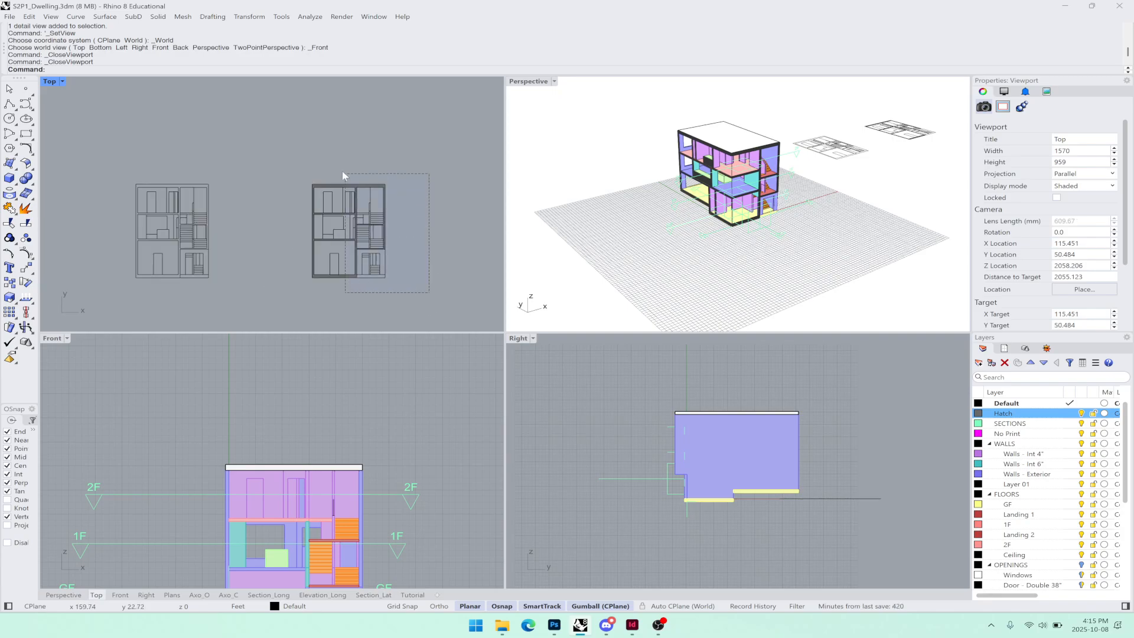
{"action": "left_click_drag", "start_coordinate": [343, 175], "coordinate": [343, 176]}
{"action": "key", "text": "Escape"}
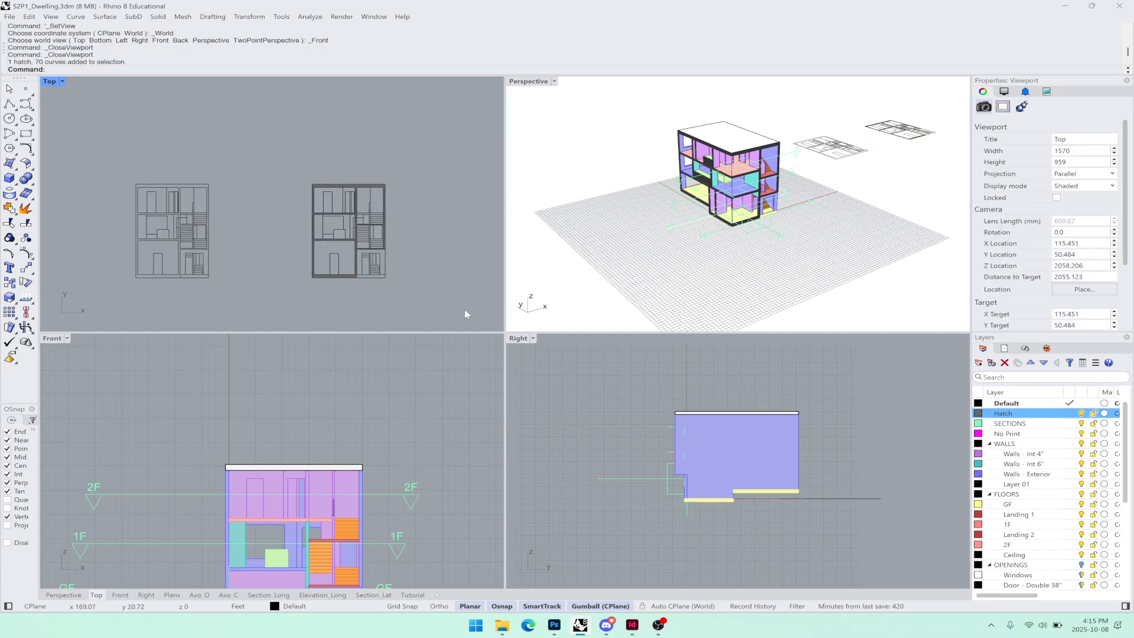
- Create a landscape Tabloid (11" x 17") layout named Tutorial 2 with one Top detail
{"action": "left_click", "coordinate": [438, 595]}
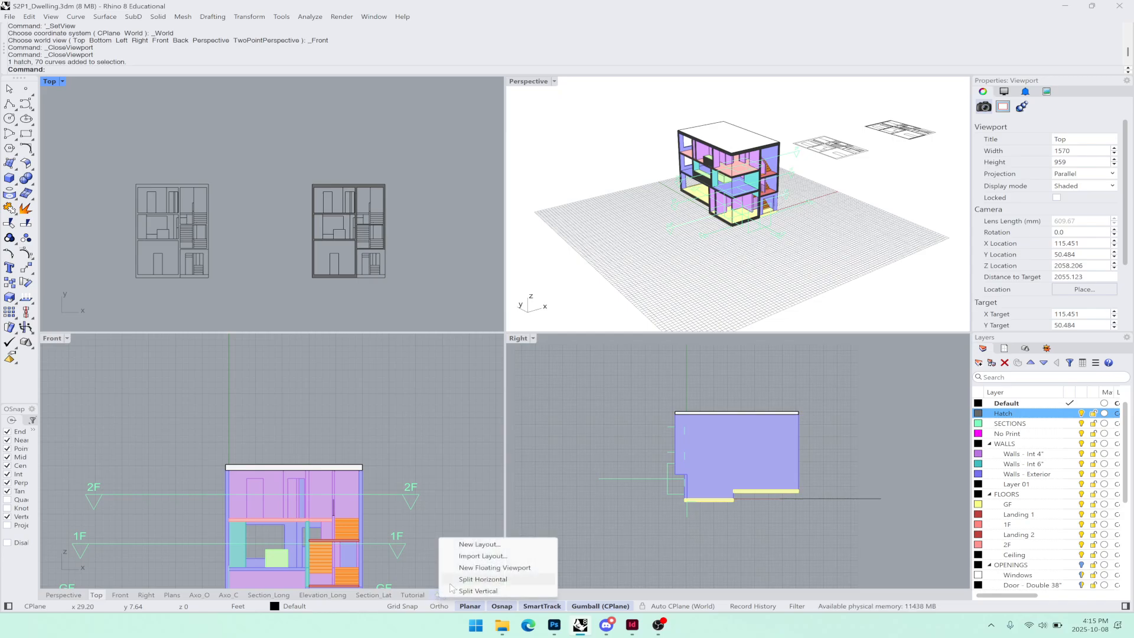
{"action": "left_click", "coordinate": [479, 544]}
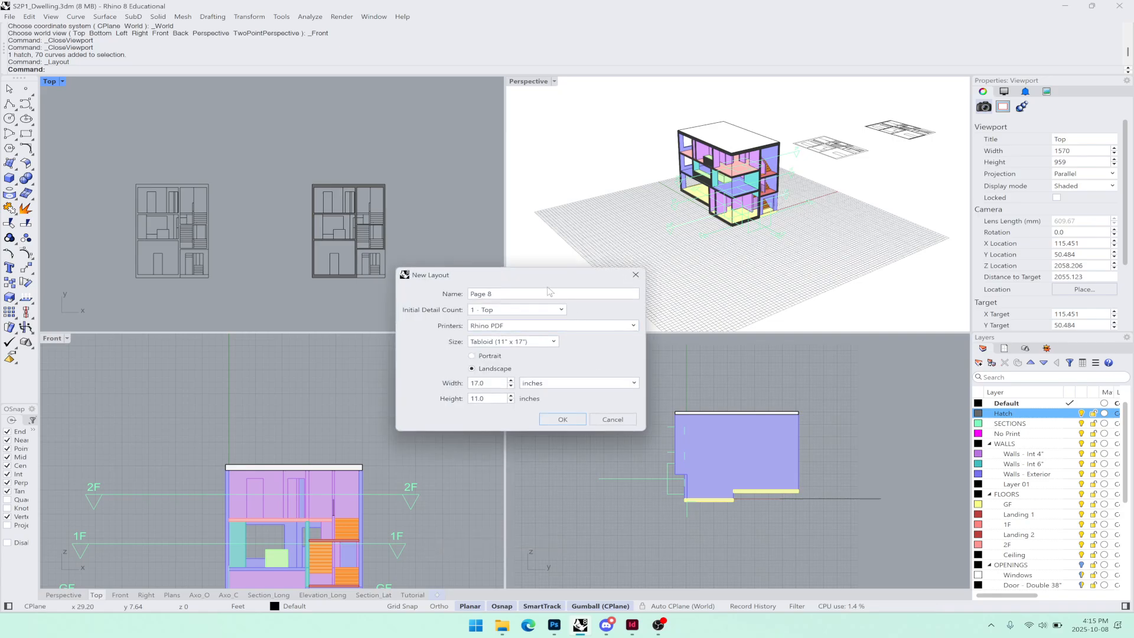
{"action": "key", "text": "ctrl+a"}
{"action": "type", "text": "T"}
{"action": "left_click", "coordinate": [502, 342]}
{"action": "left_click", "coordinate": [503, 344]}
{"action": "left_click", "coordinate": [565, 420]}
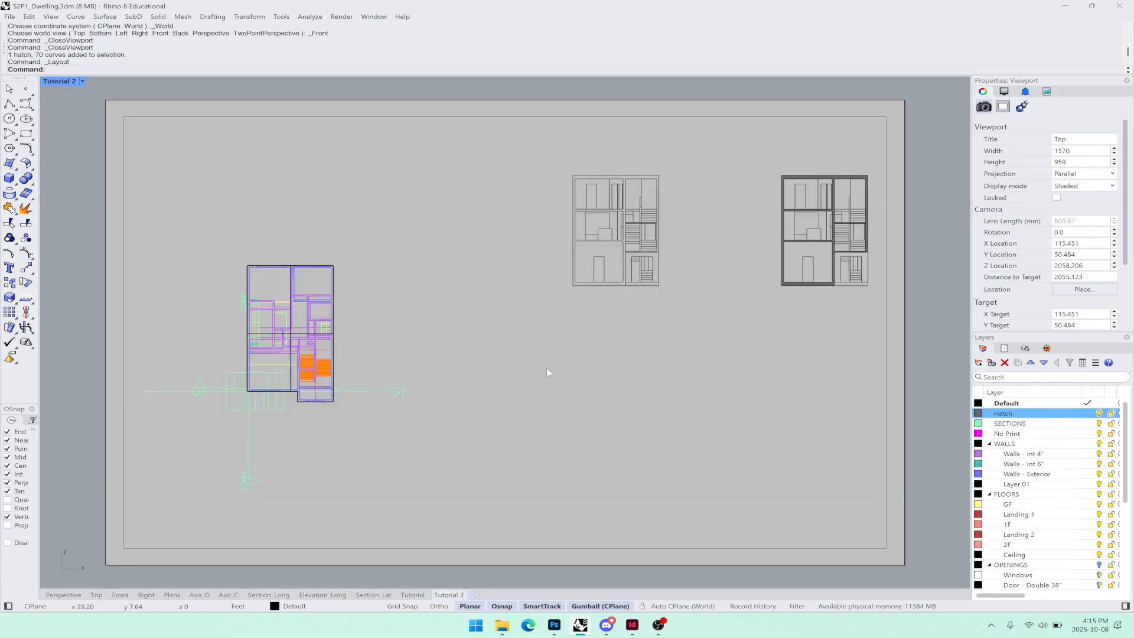
{"action": "scroll", "coordinate": [767, 324], "scroll_direction": "down", "scroll_amount": 5}
{"action": "scroll", "coordinate": [676, 311], "scroll_direction": "up", "scroll_amount": 3}
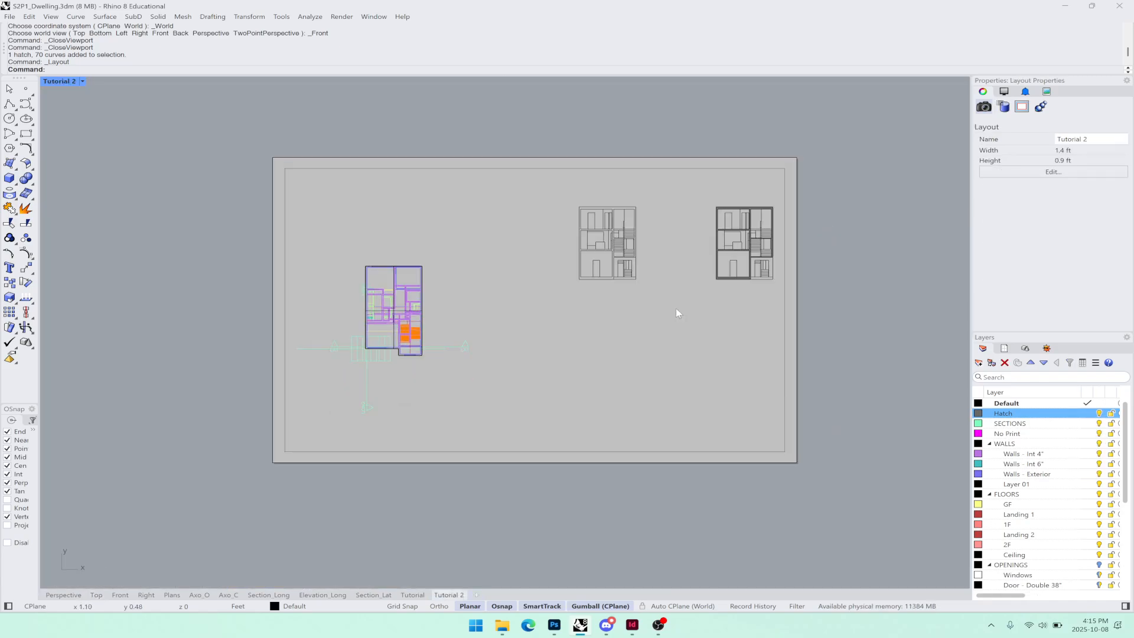
{"action": "right_click", "coordinate": [679, 313]}
{"action": "left_click", "coordinate": [612, 420]}
{"action": "scroll", "coordinate": [810, 357], "scroll_direction": "down", "scroll_amount": 4}
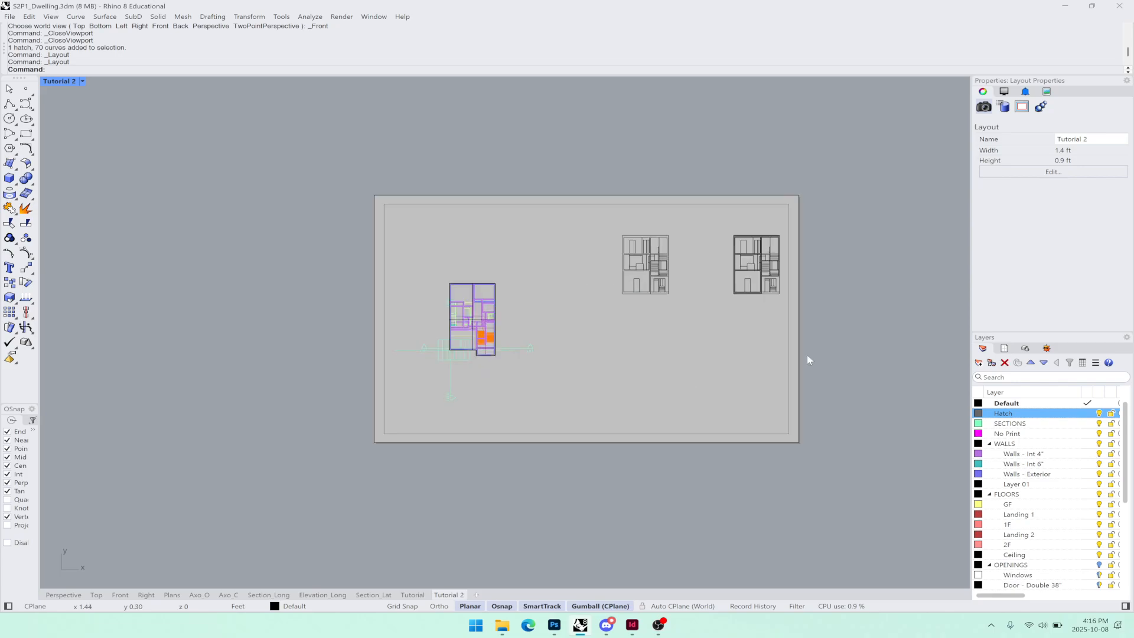
{"action": "left_click_drag", "start_coordinate": [810, 357], "coordinate": [736, 377]}
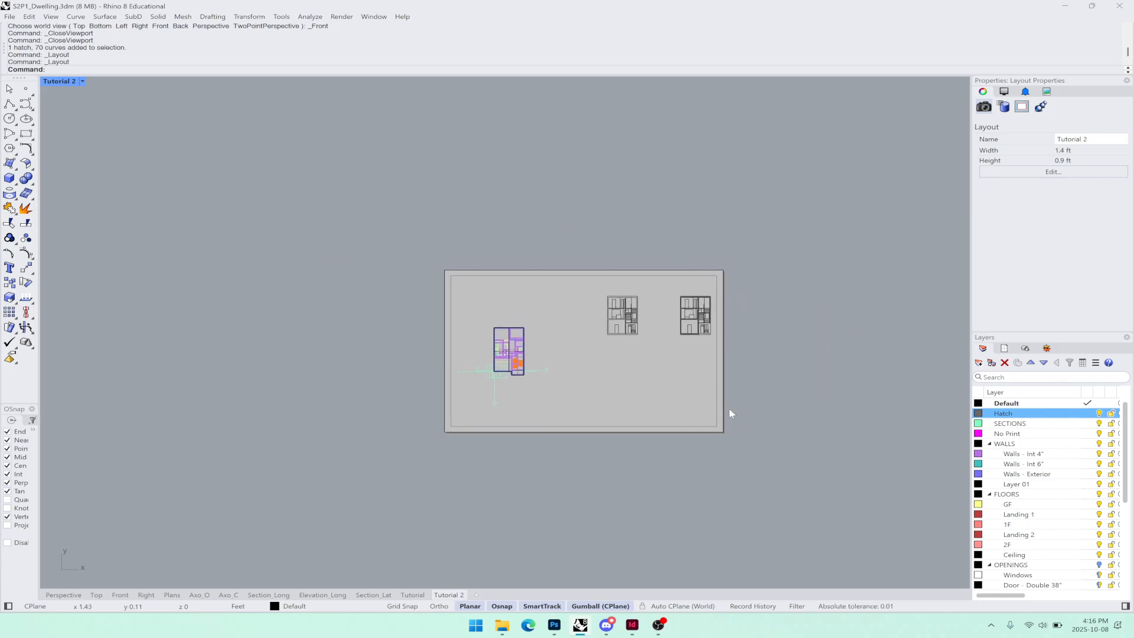
{"action": "left_click_drag", "start_coordinate": [693, 433], "coordinate": [638, 423]}
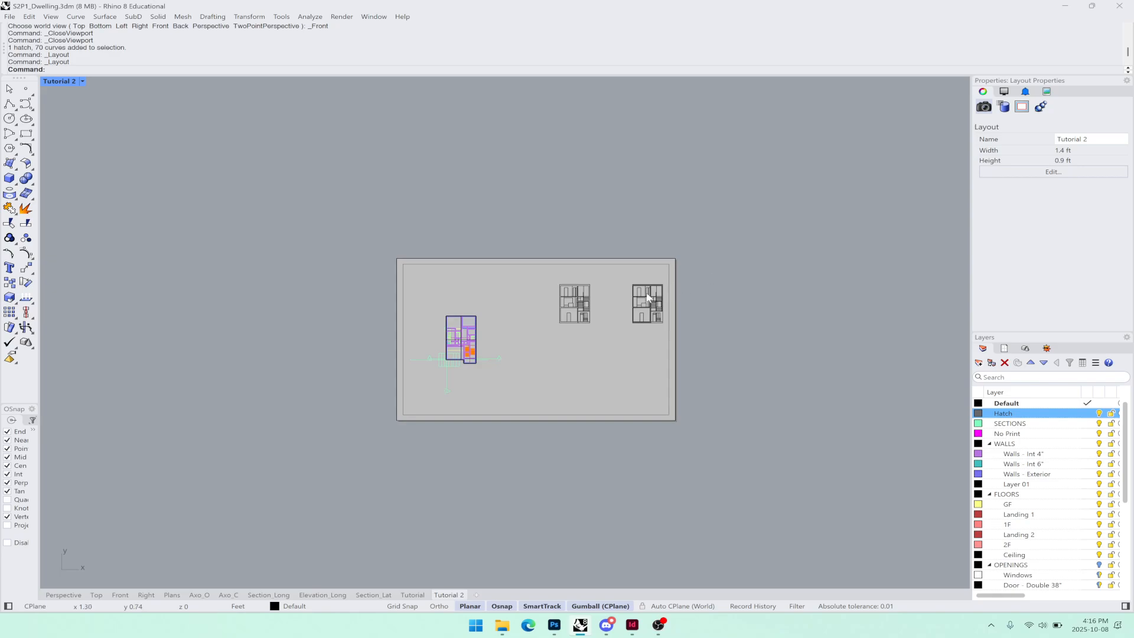
- Activate the Top detail, zoom and pan the model inside it, and return to the layout page
{"action": "double_click", "coordinate": [620, 347]}
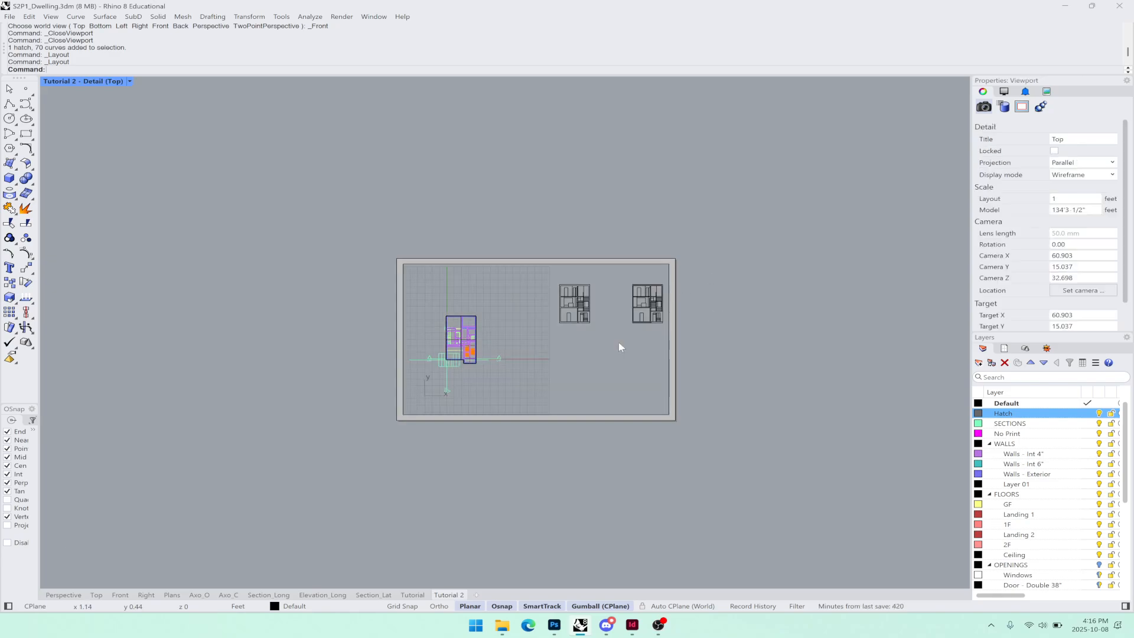
{"action": "scroll", "coordinate": [619, 347], "scroll_direction": "up", "scroll_amount": 5}
{"action": "scroll", "coordinate": [623, 345], "scroll_direction": "down", "scroll_amount": 9}
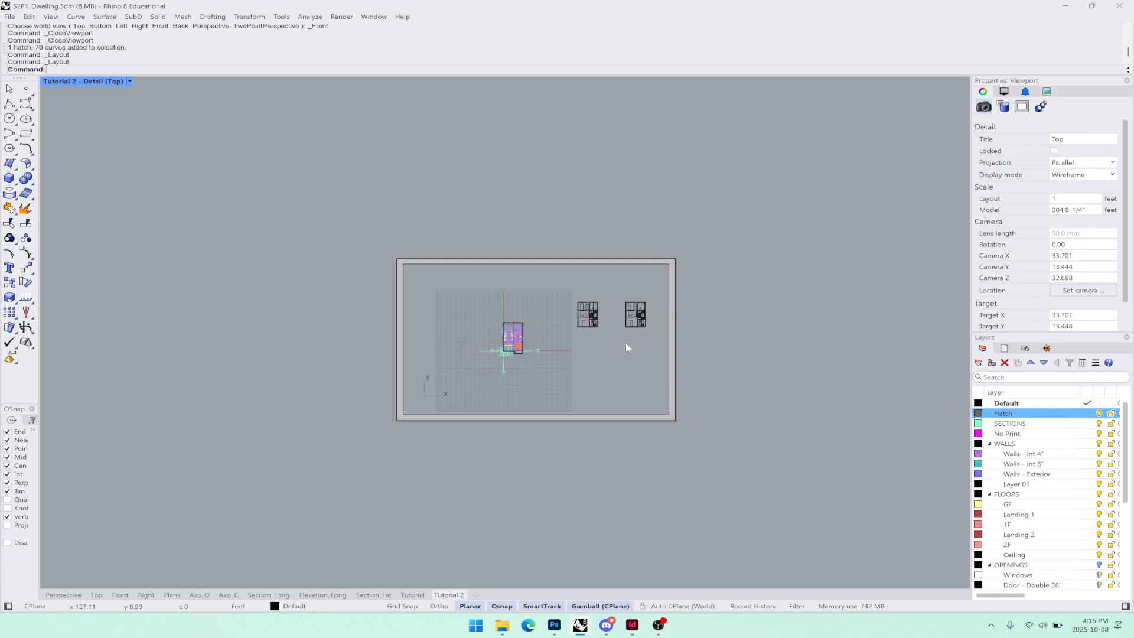
{"action": "left_click_drag", "start_coordinate": [627, 347], "coordinate": [562, 374]}
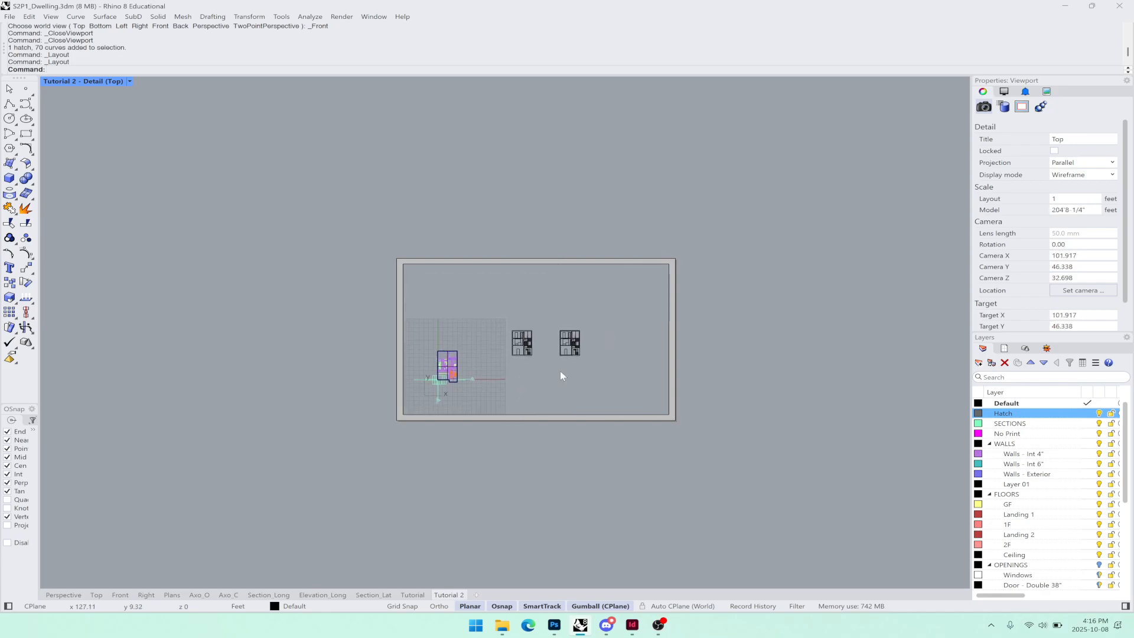
{"action": "double_click", "coordinate": [727, 331]}
{"action": "scroll", "coordinate": [732, 354], "scroll_direction": "down", "scroll_amount": 5}
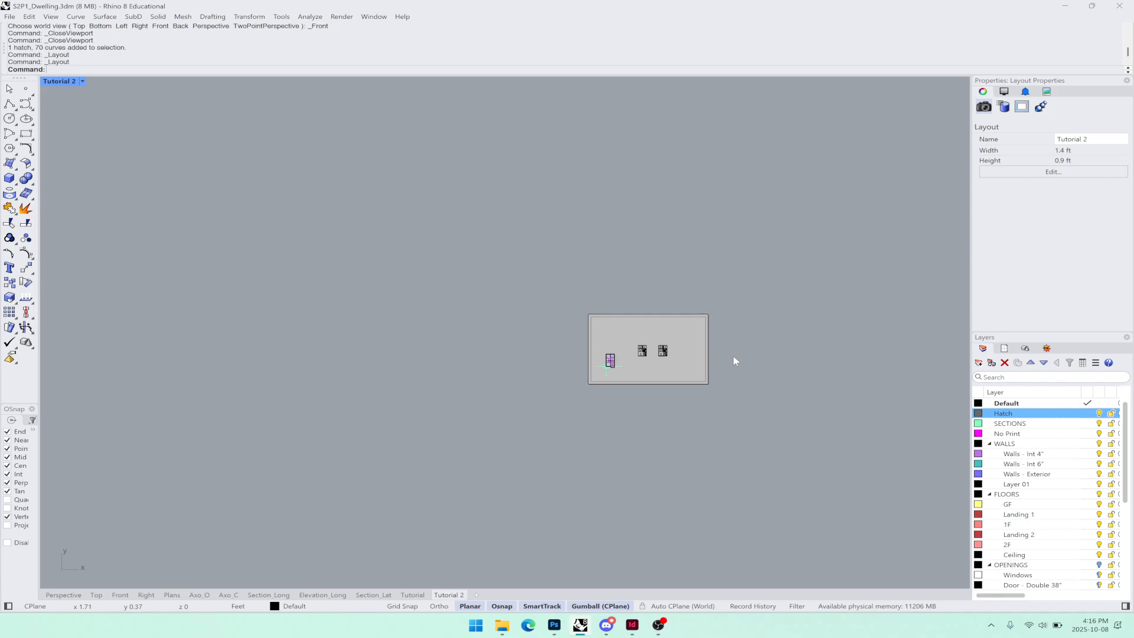
{"action": "scroll", "coordinate": [717, 368], "scroll_direction": "up", "scroll_amount": 7}
{"action": "scroll", "coordinate": [717, 368], "scroll_direction": "up", "scroll_amount": 2}
{"action": "scroll", "coordinate": [684, 372], "scroll_direction": "down", "scroll_amount": 4}
{"action": "scroll", "coordinate": [684, 374], "scroll_direction": "up", "scroll_amount": 5}
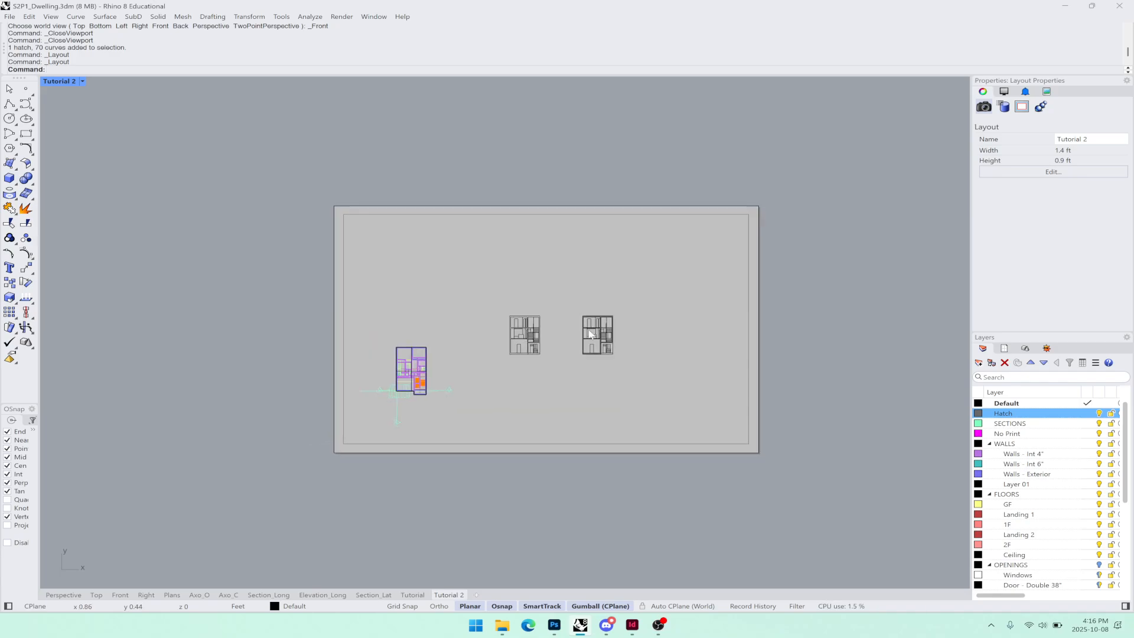
- Zoom the layout's detail to the hatched section drawing and return to the layout page
{"action": "double_click", "coordinate": [644, 386]}
{"action": "left_click_drag", "start_coordinate": [686, 398], "coordinate": [567, 287]}
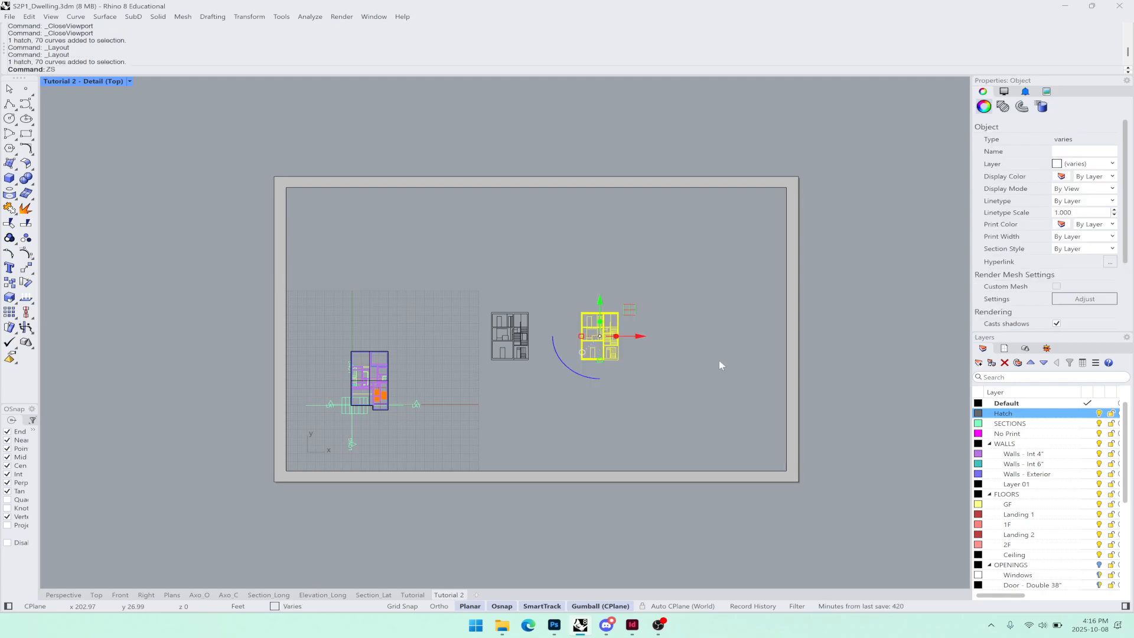
{"action": "type", "text": "S"}
{"action": "key", "text": "Return"}
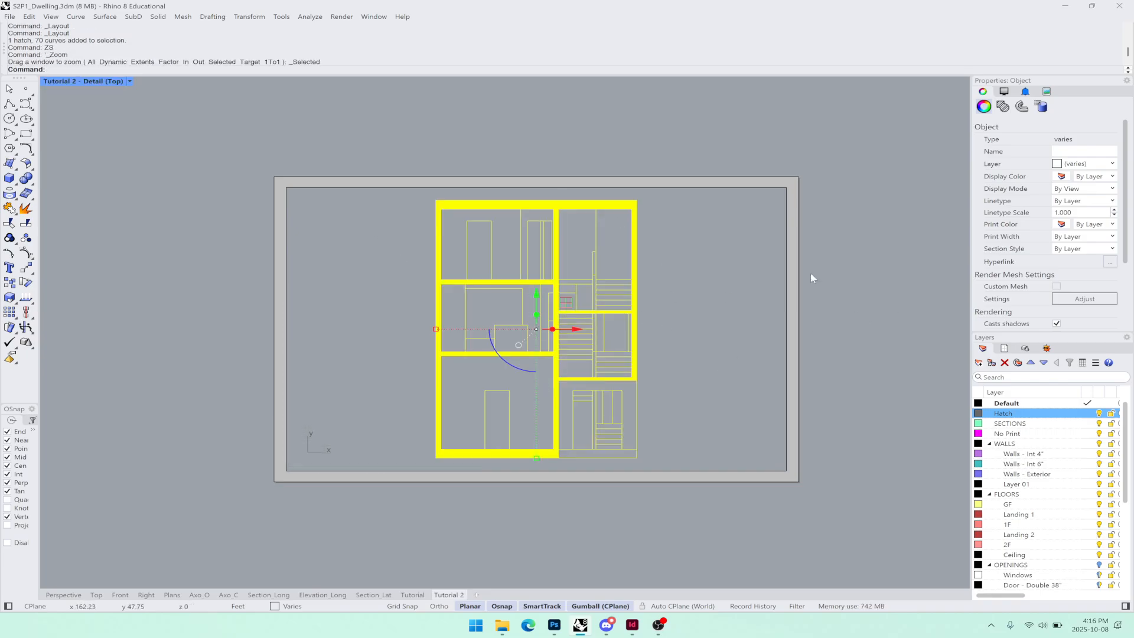
{"action": "double_click", "coordinate": [887, 281]}
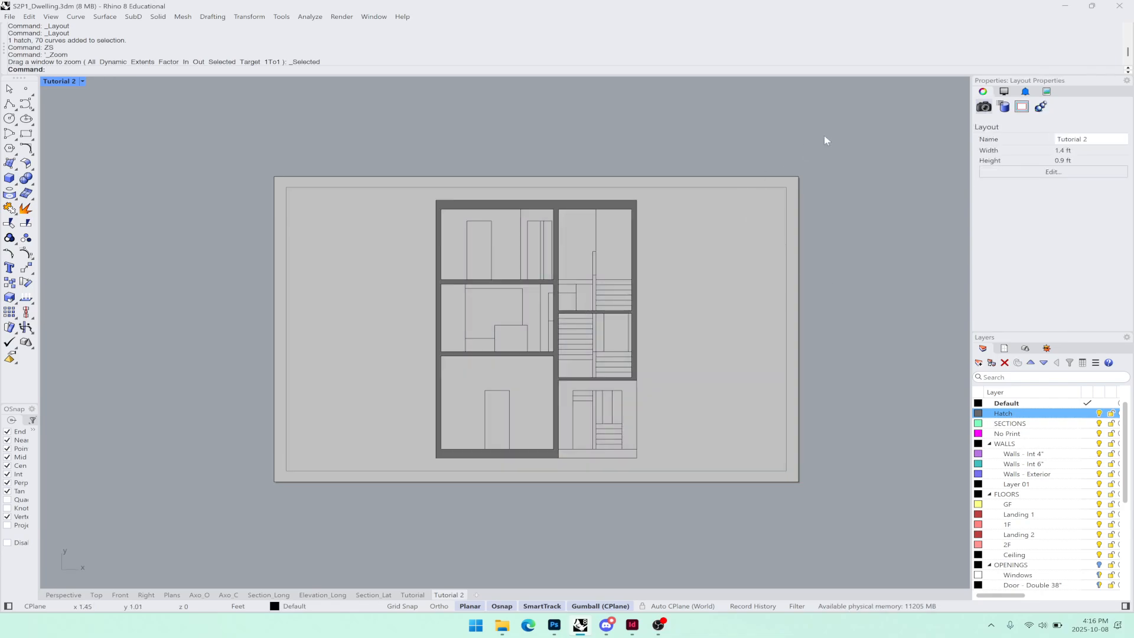
- Set the Top detail's scale to 1 foot on page for 50 feet in model
{"action": "left_click", "coordinate": [786, 233]}
{"action": "left_click", "coordinate": [823, 202]}
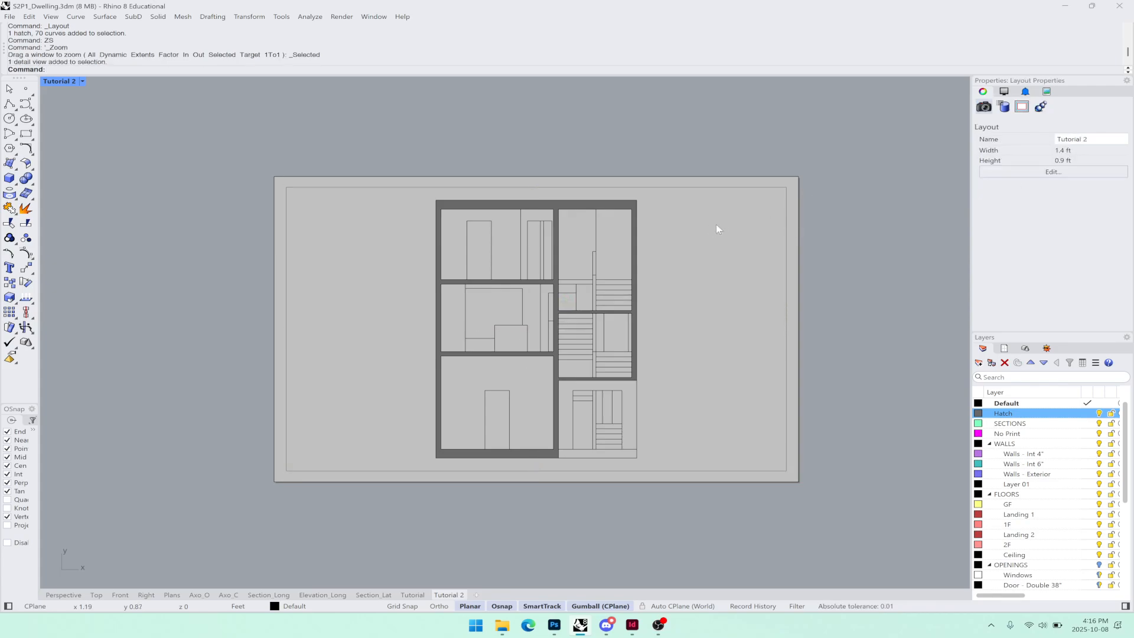
{"action": "left_click", "coordinate": [788, 232]}
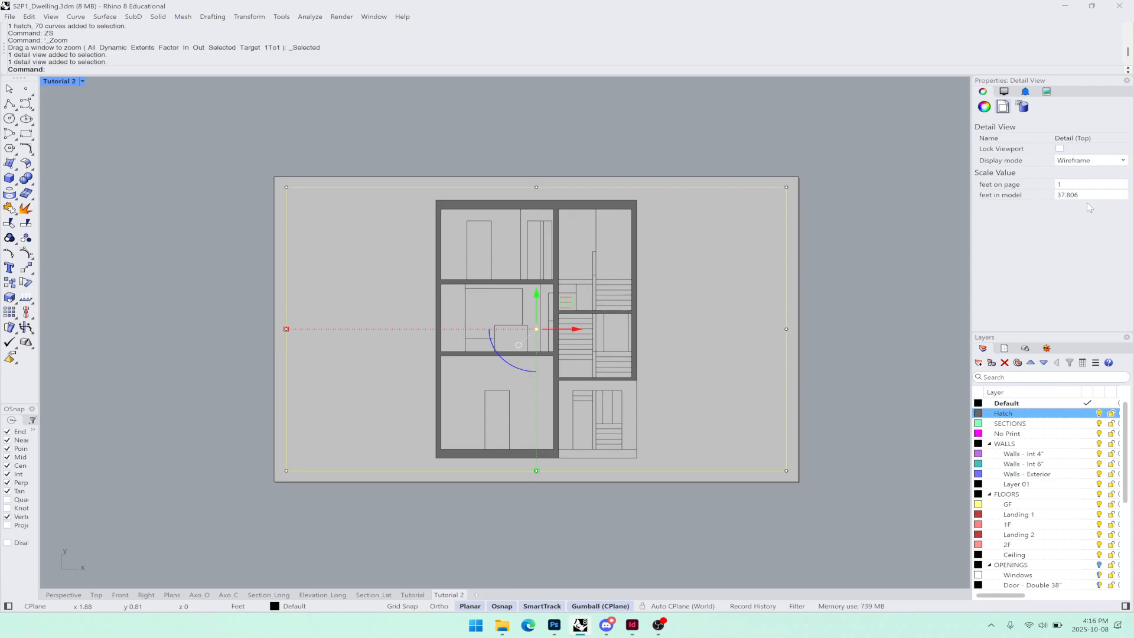
{"action": "left_click", "coordinate": [1109, 194]}
{"action": "type", "text": "50"}
{"action": "key", "text": "Return"}
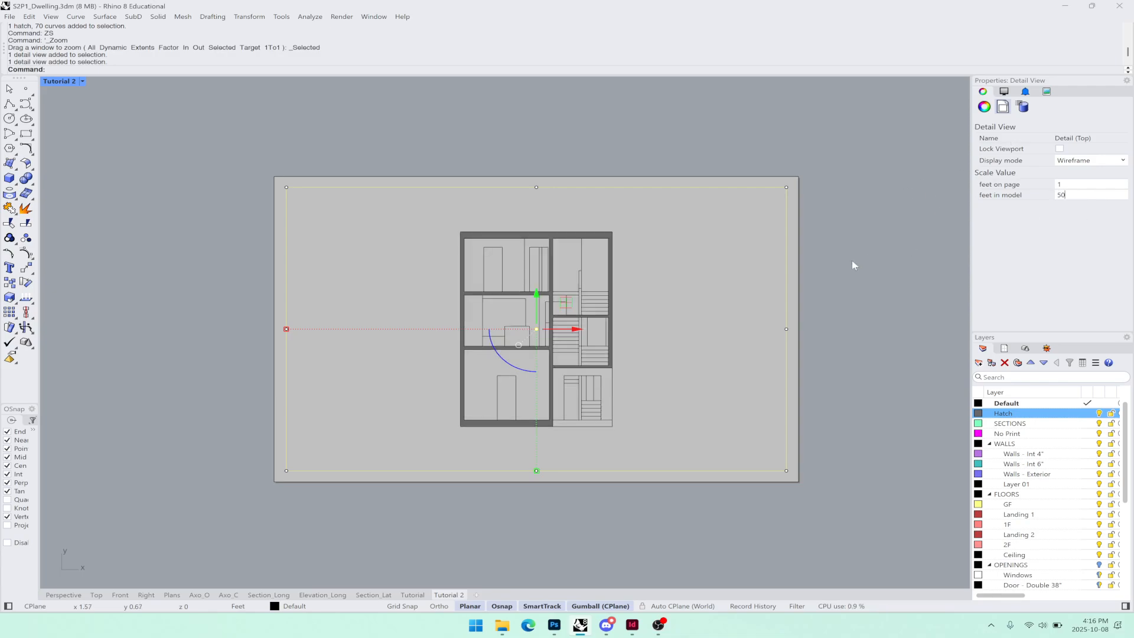
{"action": "left_click", "coordinate": [857, 316]}
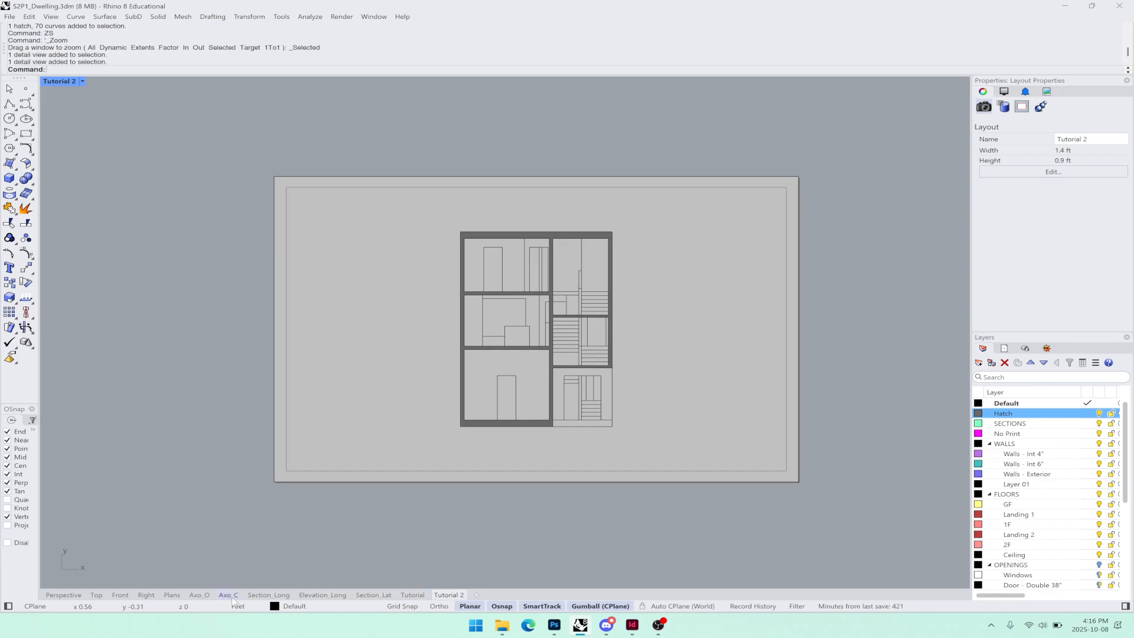
- Look through the existing layouts from Axo_O to Tutorial and return to the Tutorial 2 layout
{"action": "left_click", "coordinate": [198, 594]}
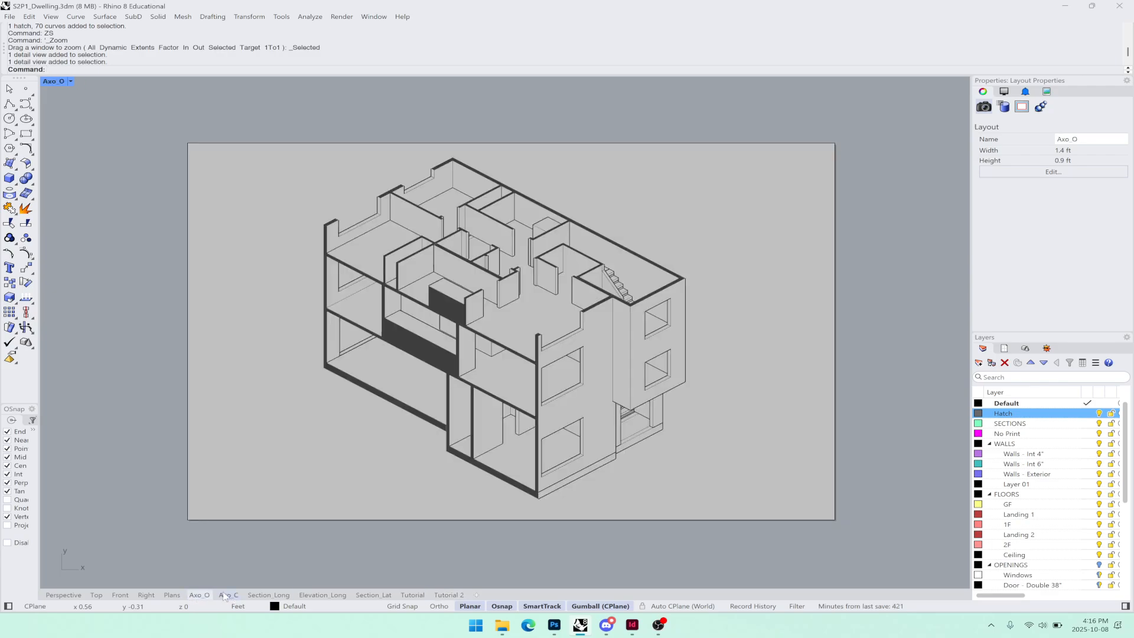
{"action": "left_click", "coordinate": [224, 596]}
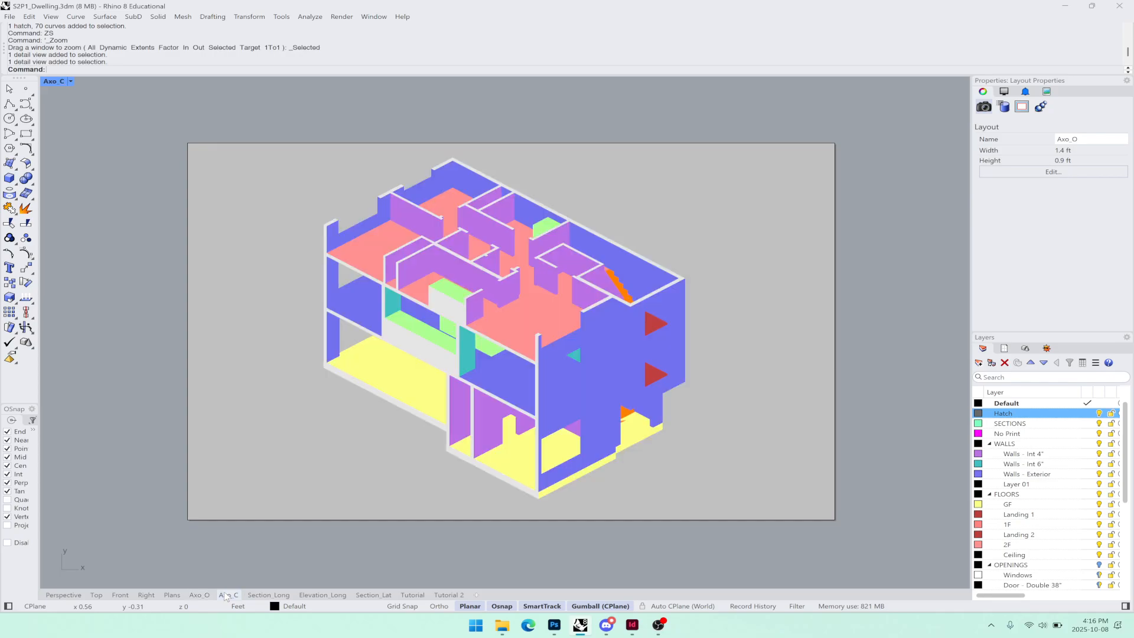
{"action": "left_click", "coordinate": [269, 595]}
{"action": "left_click", "coordinate": [322, 594]}
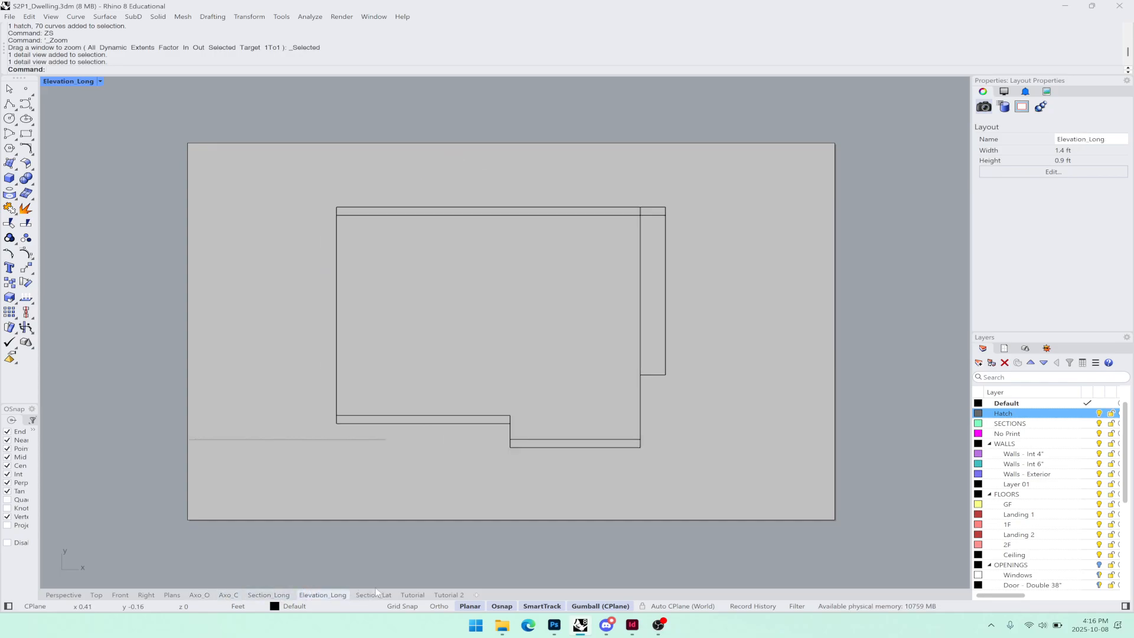
{"action": "left_click", "coordinate": [378, 595]}
{"action": "left_click", "coordinate": [412, 594]}
{"action": "left_click", "coordinate": [449, 595]}
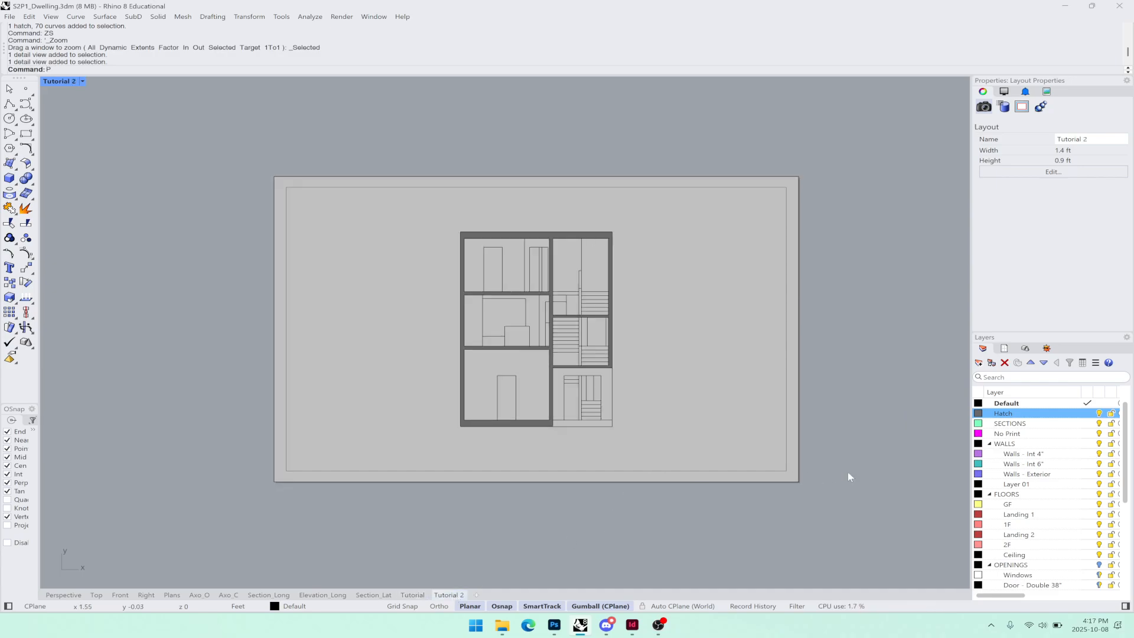
- Open the print settings for the Tutorial 2 layout
{"action": "key", "text": "Return"}
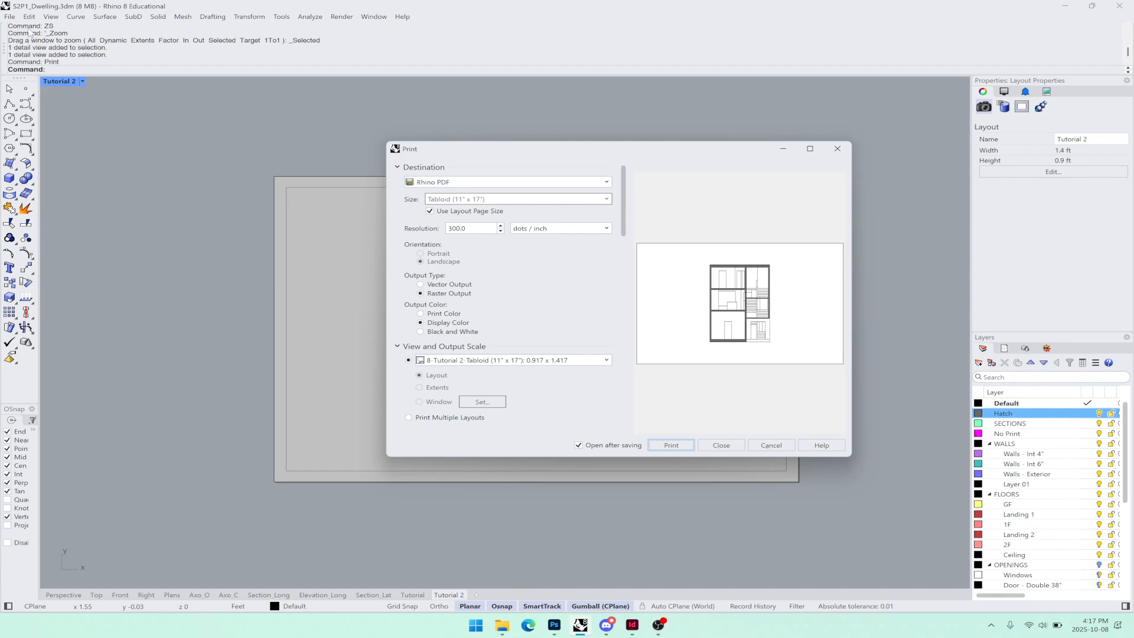
{"action": "scroll", "coordinate": [555, 277], "scroll_direction": "down", "scroll_amount": 2}
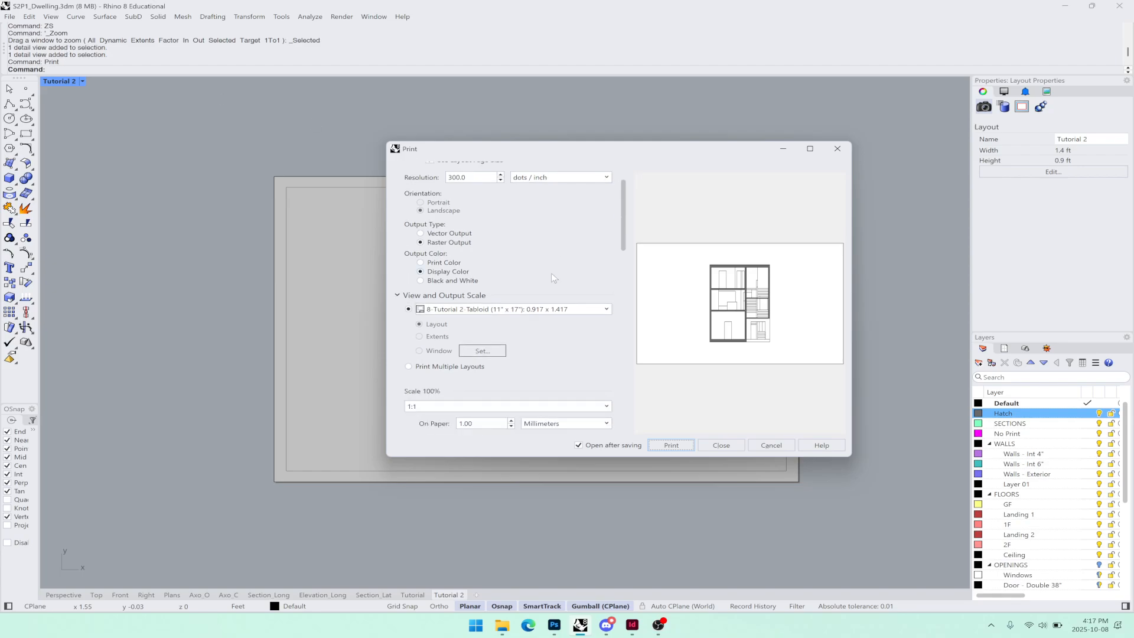
- Try printing multiple layouts without saving each to a separate file, and switch back to printing only Tutorial 2
{"action": "left_click", "coordinate": [408, 367]}
{"action": "scroll", "coordinate": [456, 358], "scroll_direction": "down", "scroll_amount": 1}
{"action": "left_click", "coordinate": [480, 378]}
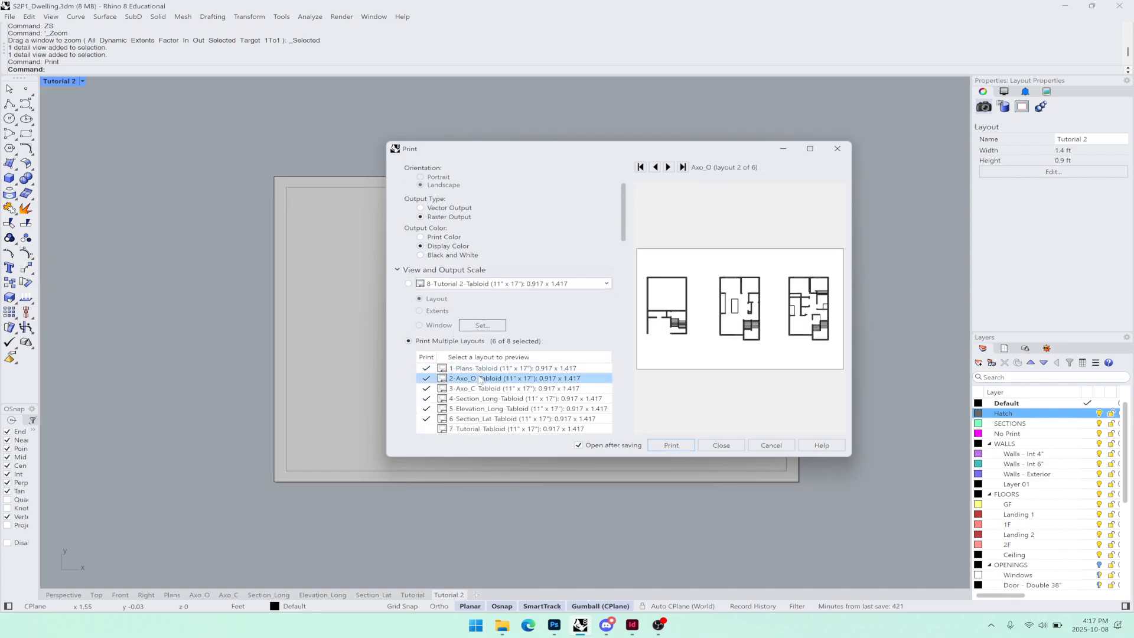
{"action": "scroll", "coordinate": [579, 319], "scroll_direction": "down", "scroll_amount": 4}
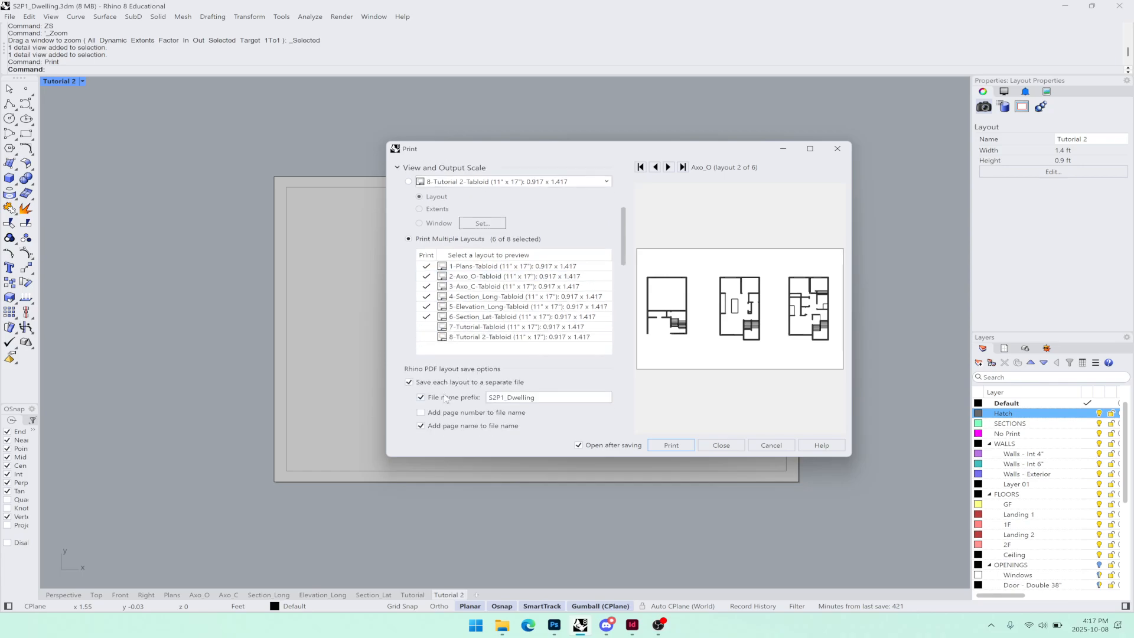
{"action": "left_click", "coordinate": [409, 382]}
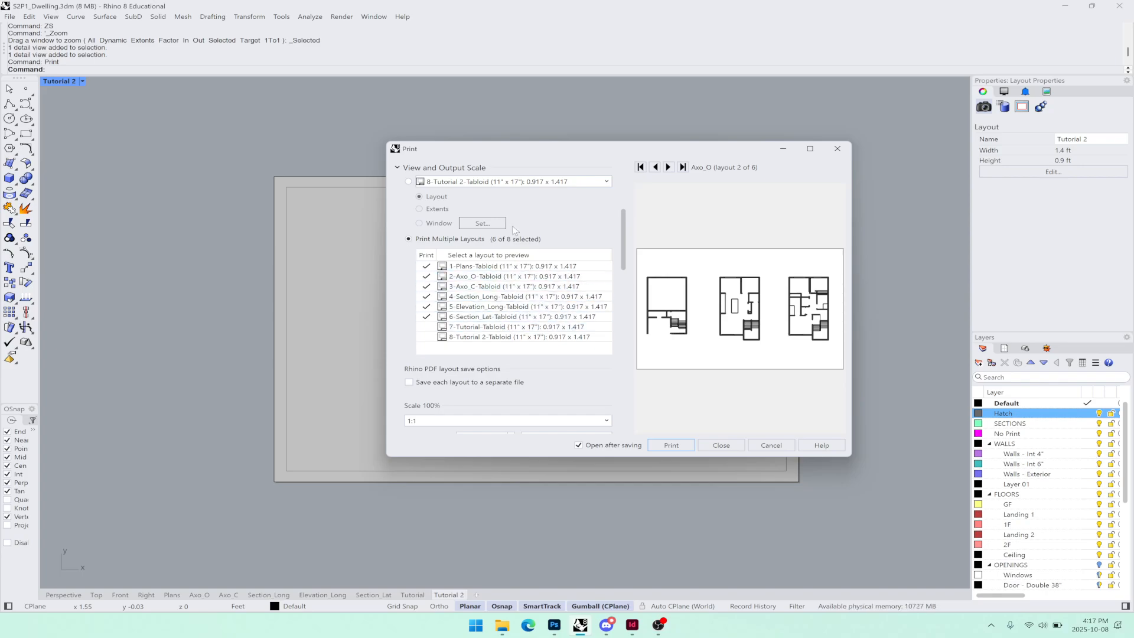
{"action": "scroll", "coordinate": [498, 230], "scroll_direction": "up", "scroll_amount": 2}
{"action": "left_click", "coordinate": [408, 258]}
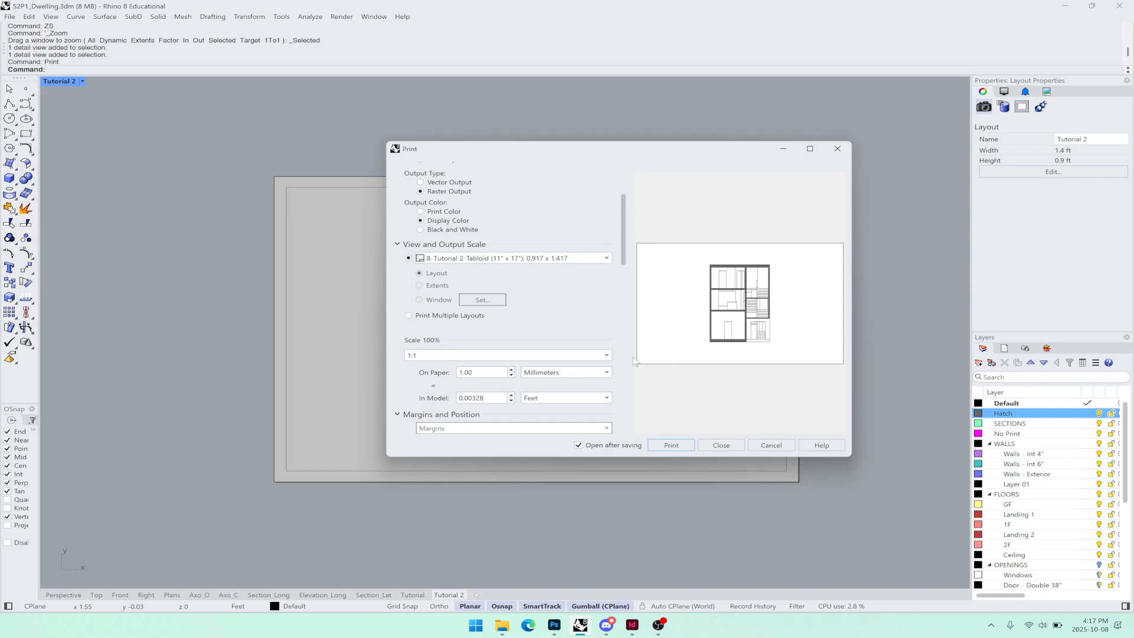
- Print the layout to a PDF named Tutorial 2 in the 01_Hybrid Drawing Tutorial folder and minimize the opened PDF
{"action": "scroll", "coordinate": [614, 254], "scroll_direction": "up", "scroll_amount": 5}
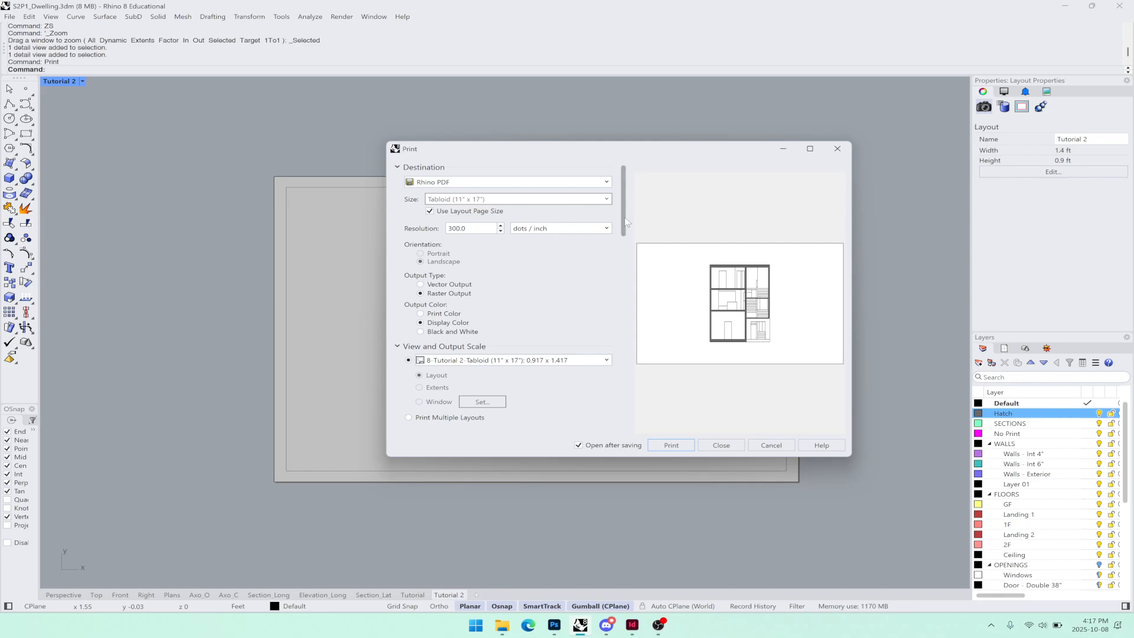
{"action": "left_click_drag", "start_coordinate": [627, 222], "coordinate": [622, 414]}
{"action": "left_click", "coordinate": [671, 445]}
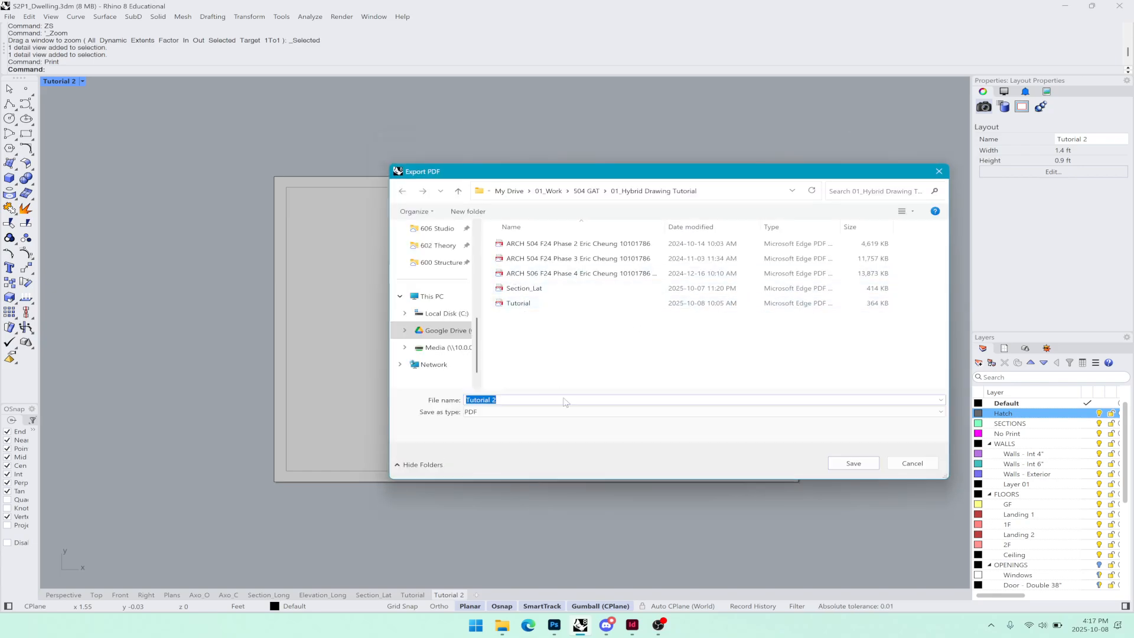
{"action": "left_click", "coordinate": [854, 464]}
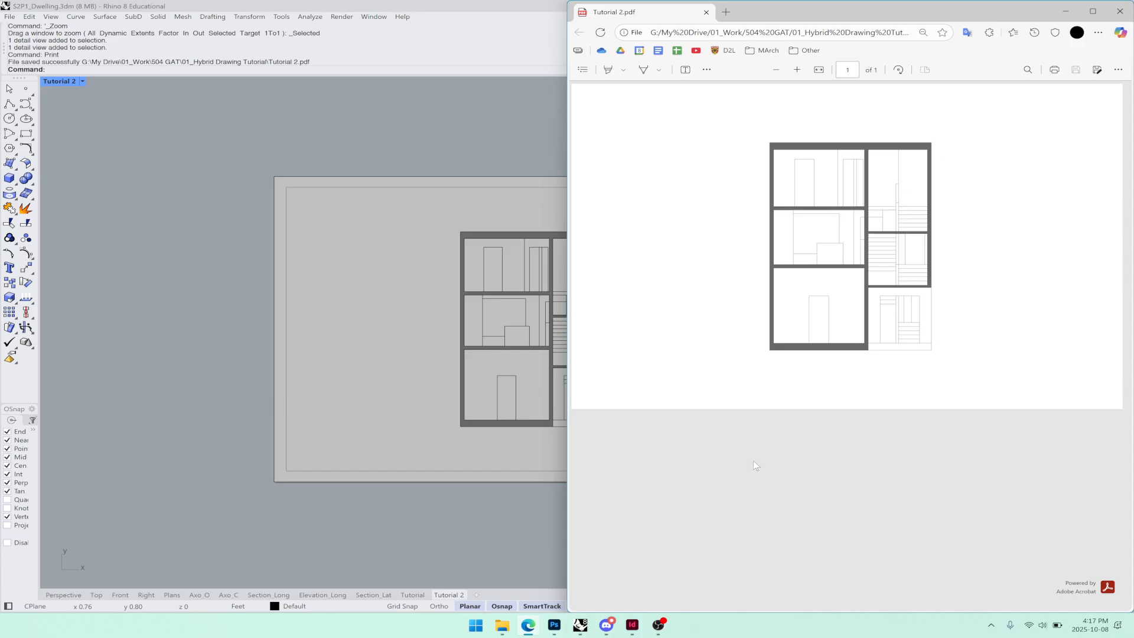
{"action": "left_click", "coordinate": [1071, 10]}
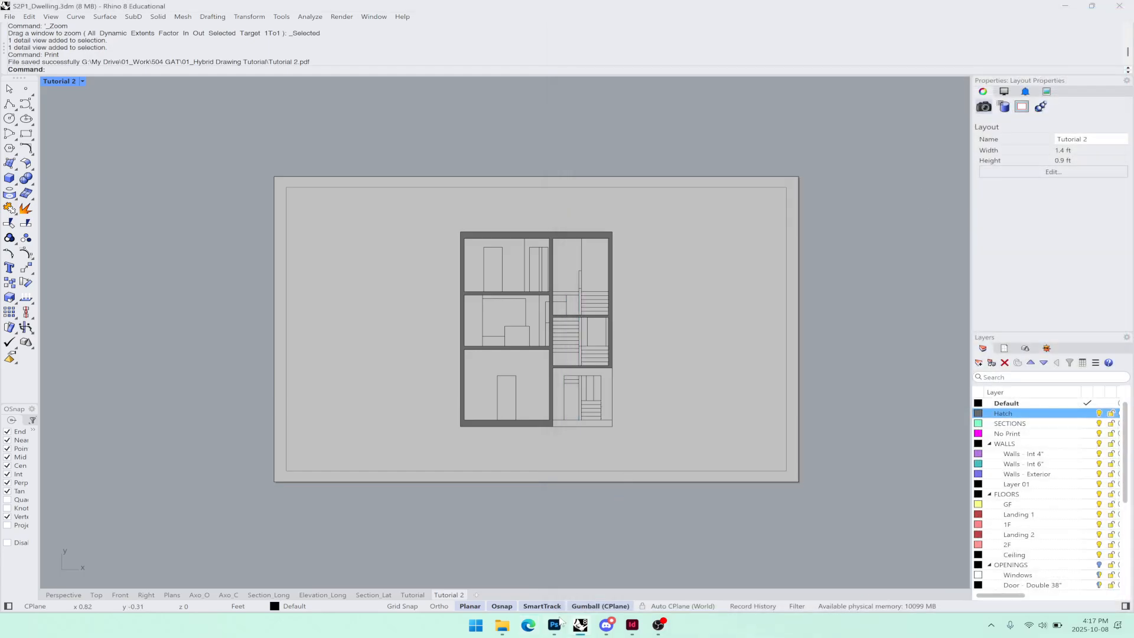
- Switch to Photoshop and start a new document from the Tabloid print preset in landscape orientation, 17 x 11 inches
{"action": "left_click", "coordinate": [554, 627]}
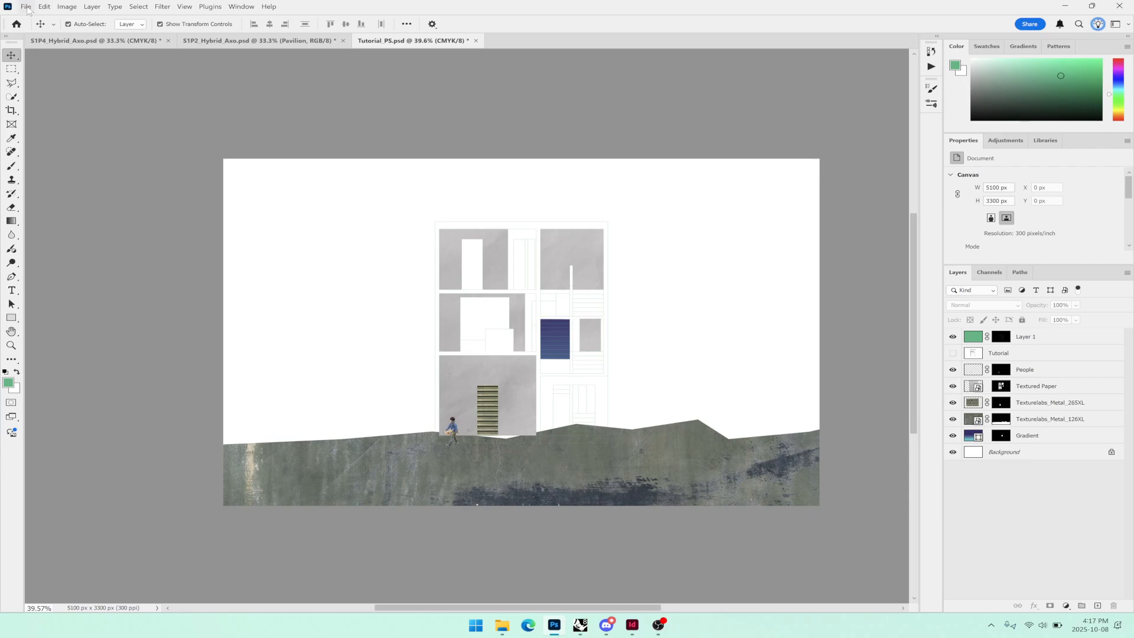
{"action": "left_click", "coordinate": [27, 7]}
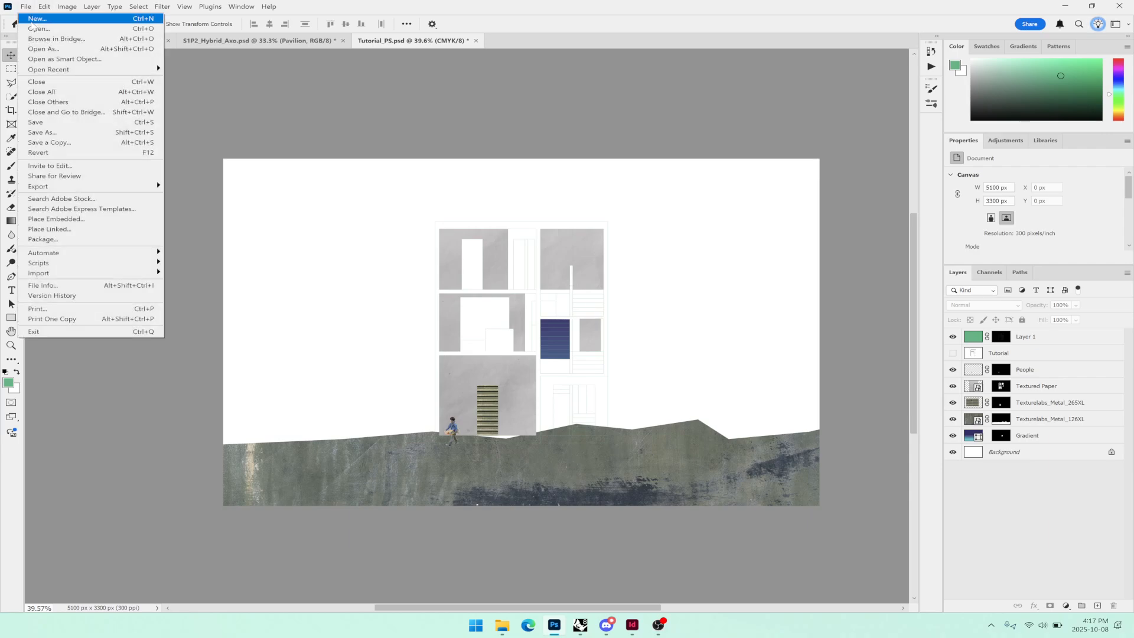
{"action": "left_click", "coordinate": [35, 19]}
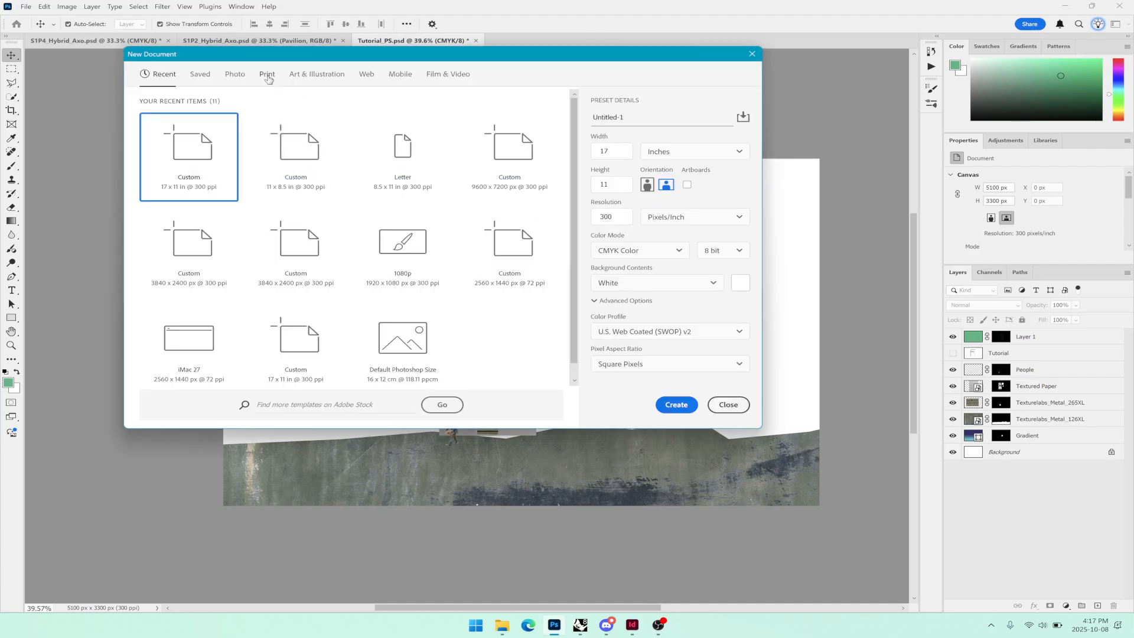
{"action": "left_click", "coordinate": [267, 76]}
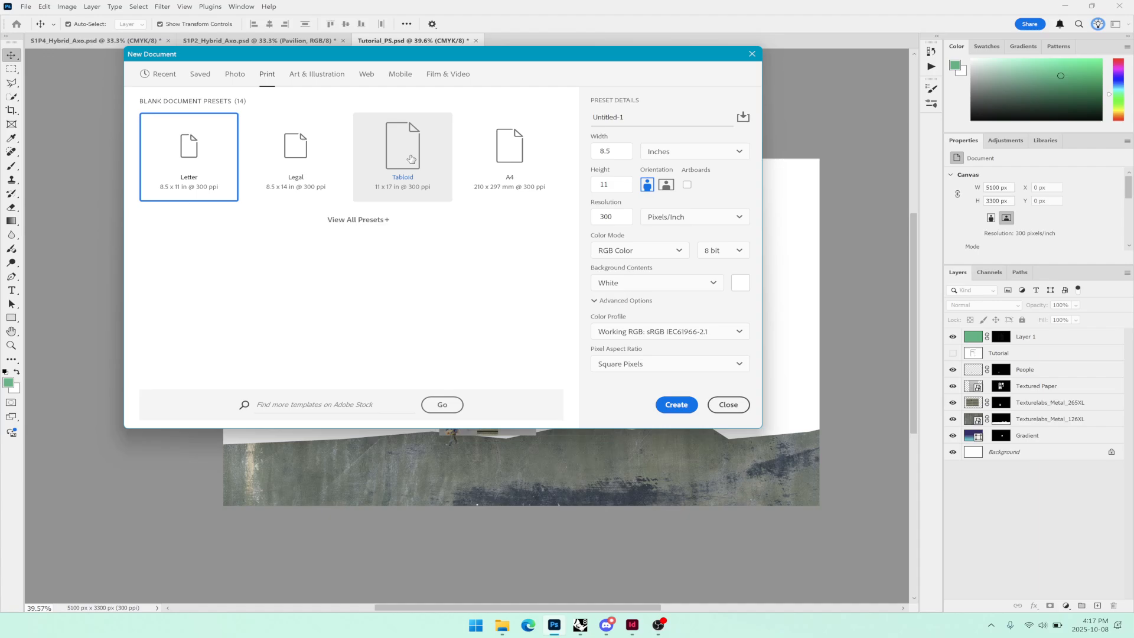
{"action": "left_click", "coordinate": [411, 158]}
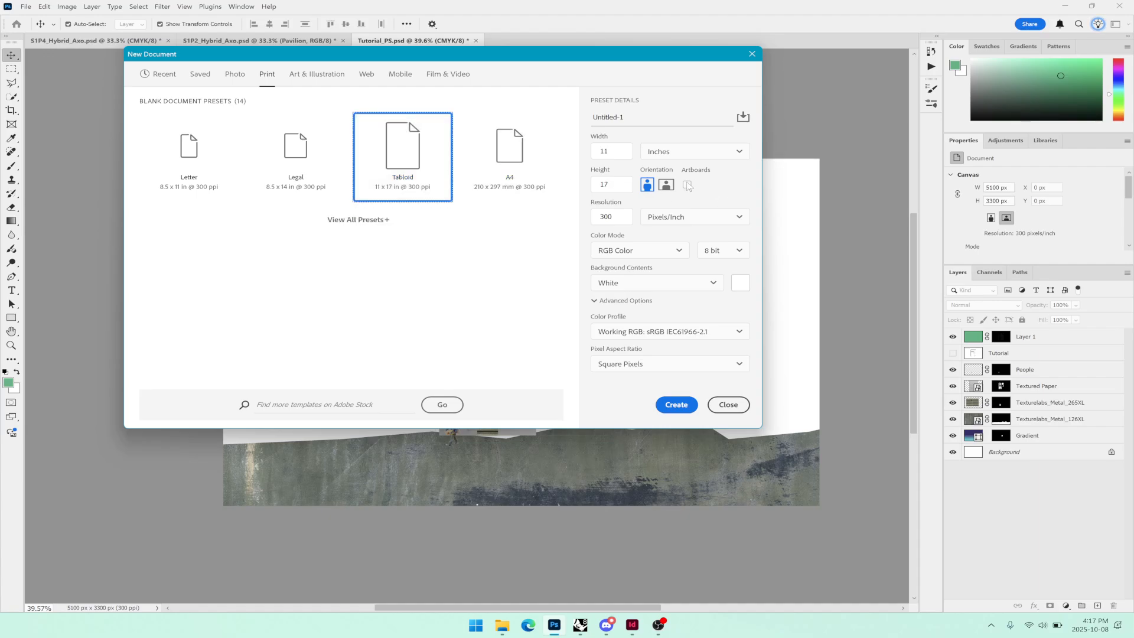
{"action": "left_click", "coordinate": [665, 185]}
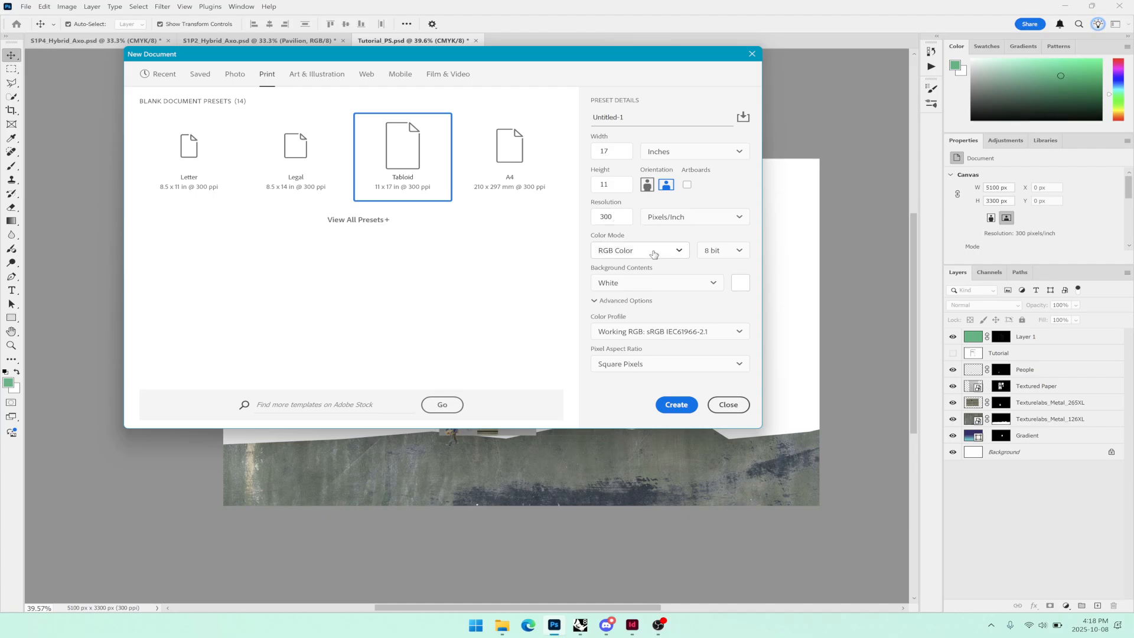
- Set the new document's color mode to CMYK Color and create the document
{"action": "left_click", "coordinate": [654, 255]}
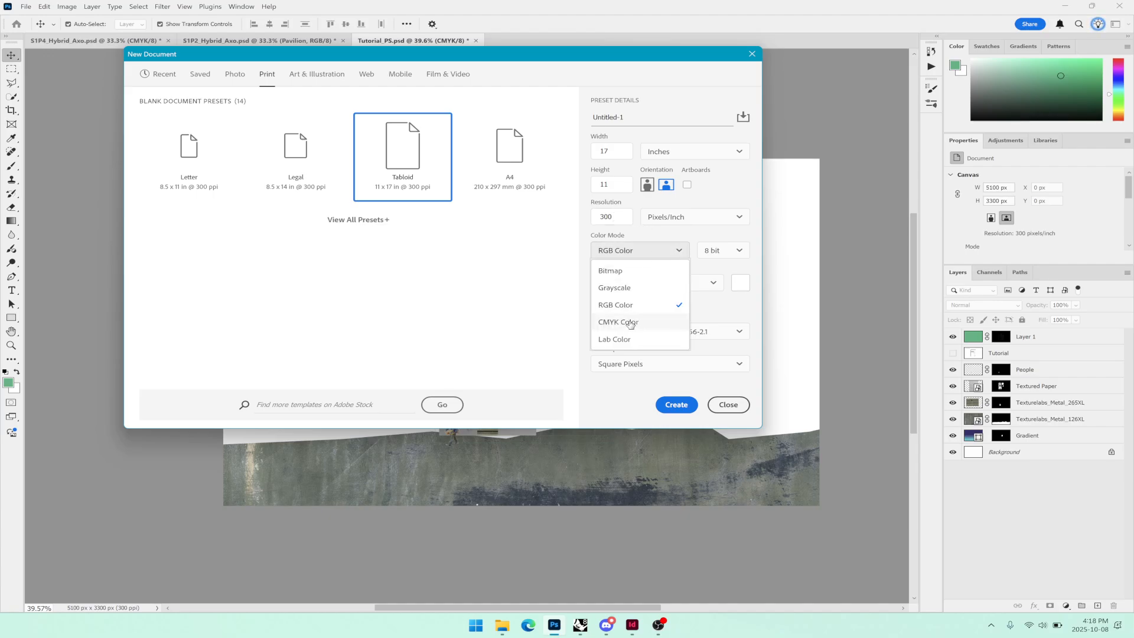
{"action": "left_click", "coordinate": [629, 324]}
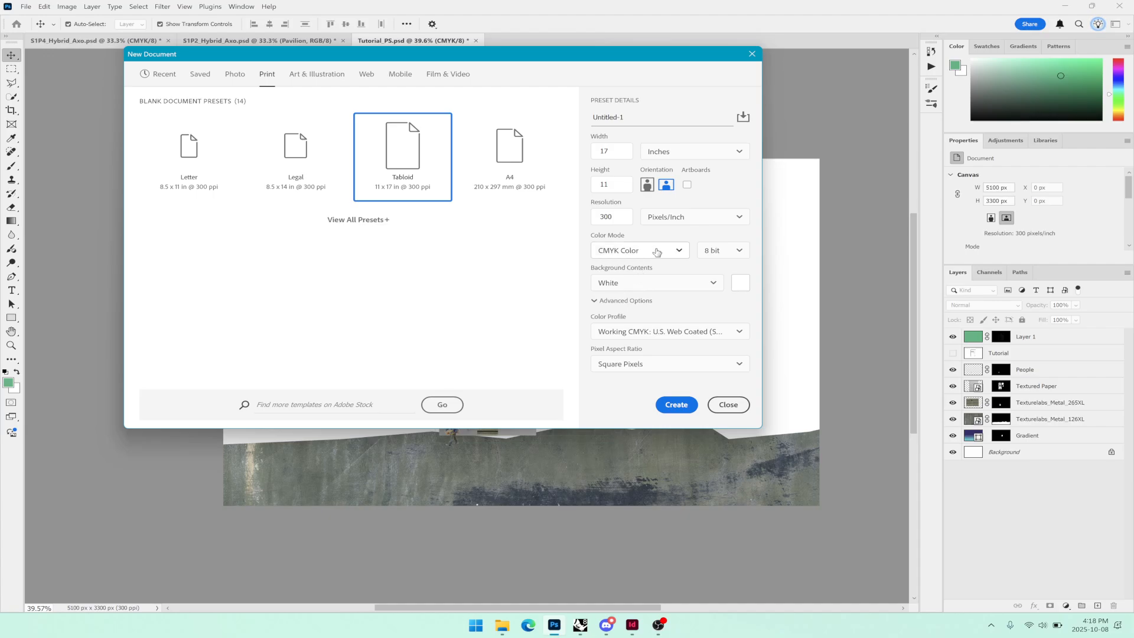
{"action": "left_click", "coordinate": [656, 253]}
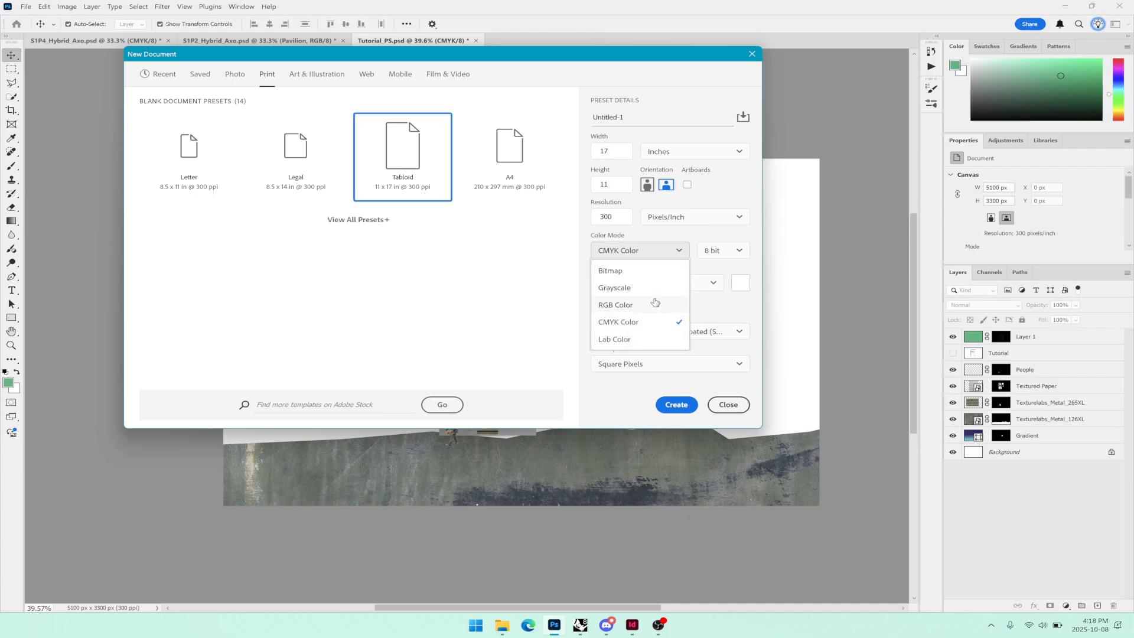
{"action": "left_click", "coordinate": [655, 304]}
{"action": "left_click", "coordinate": [651, 253]}
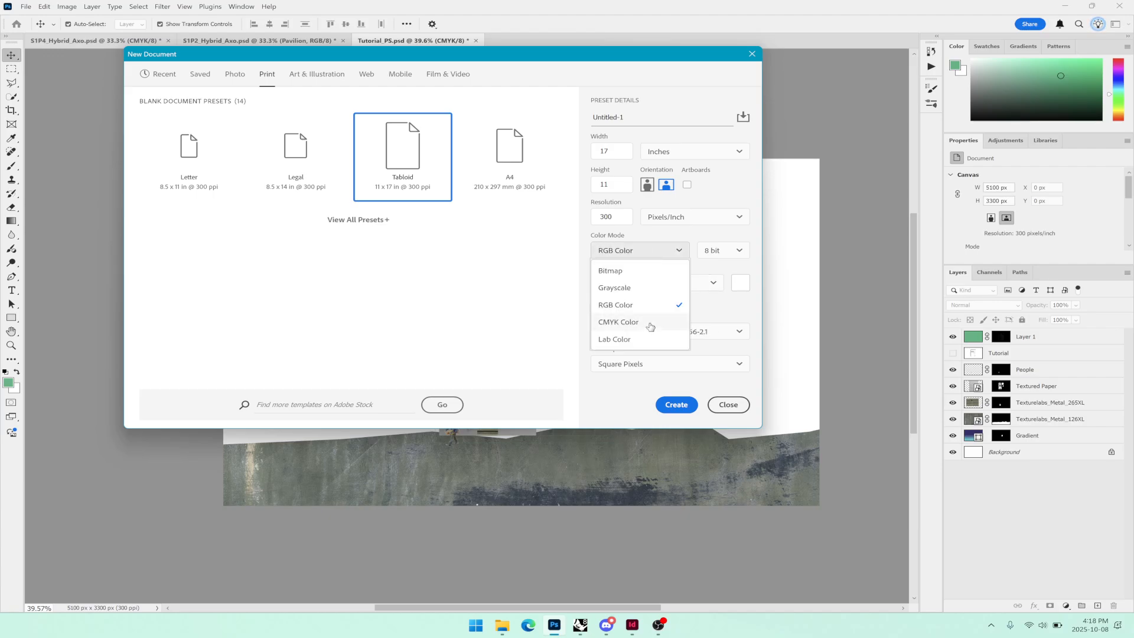
{"action": "left_click", "coordinate": [653, 323]}
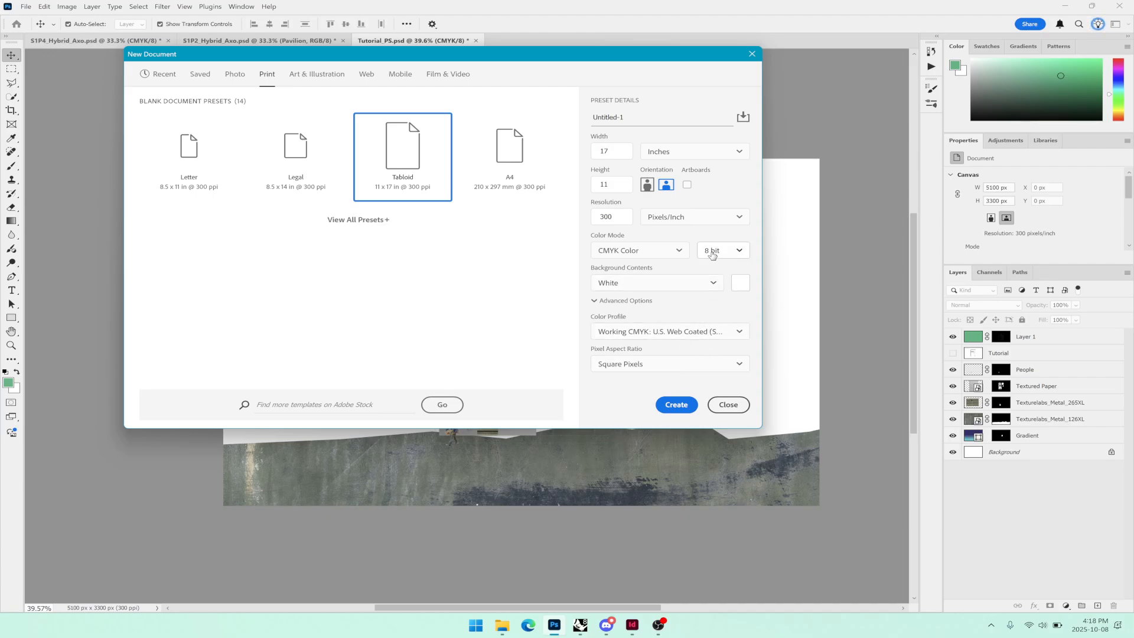
{"action": "left_click", "coordinate": [670, 406]}
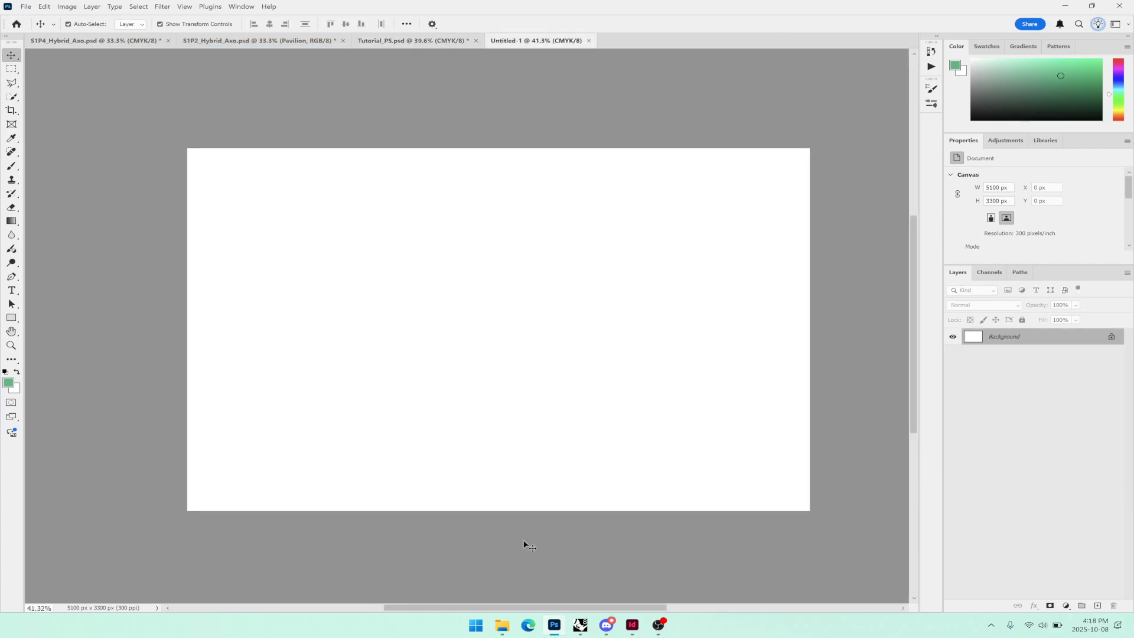
{"action": "left_click_drag", "start_coordinate": [527, 542], "coordinate": [517, 420]}
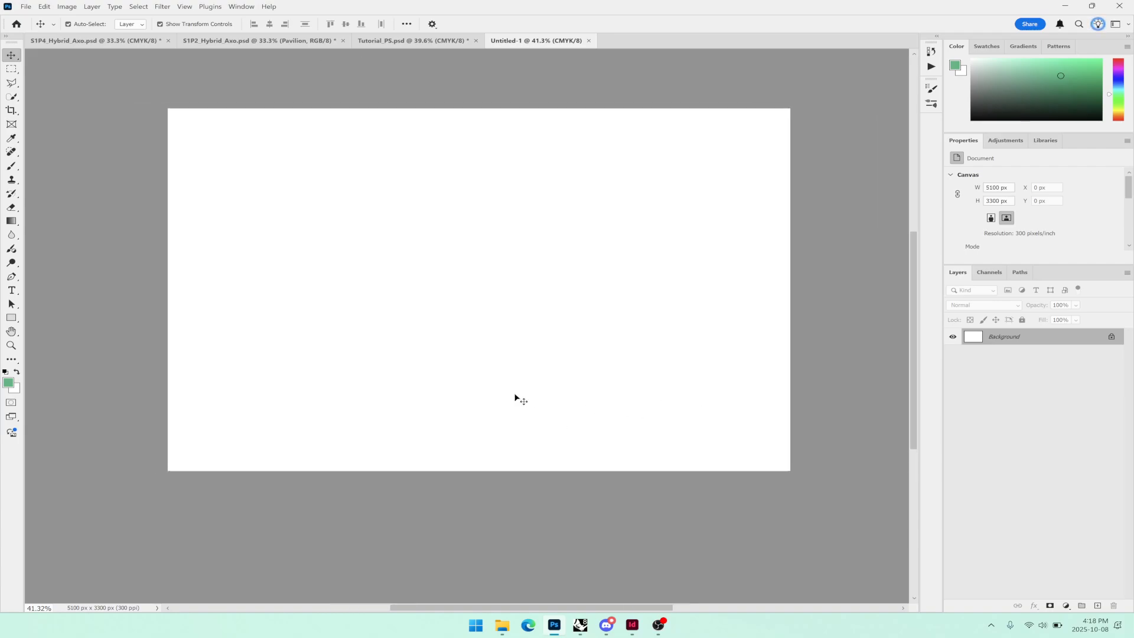
{"action": "left_click_drag", "start_coordinate": [472, 385], "coordinate": [524, 408]}
{"action": "scroll", "coordinate": [625, 349], "scroll_direction": "down", "scroll_amount": 1}
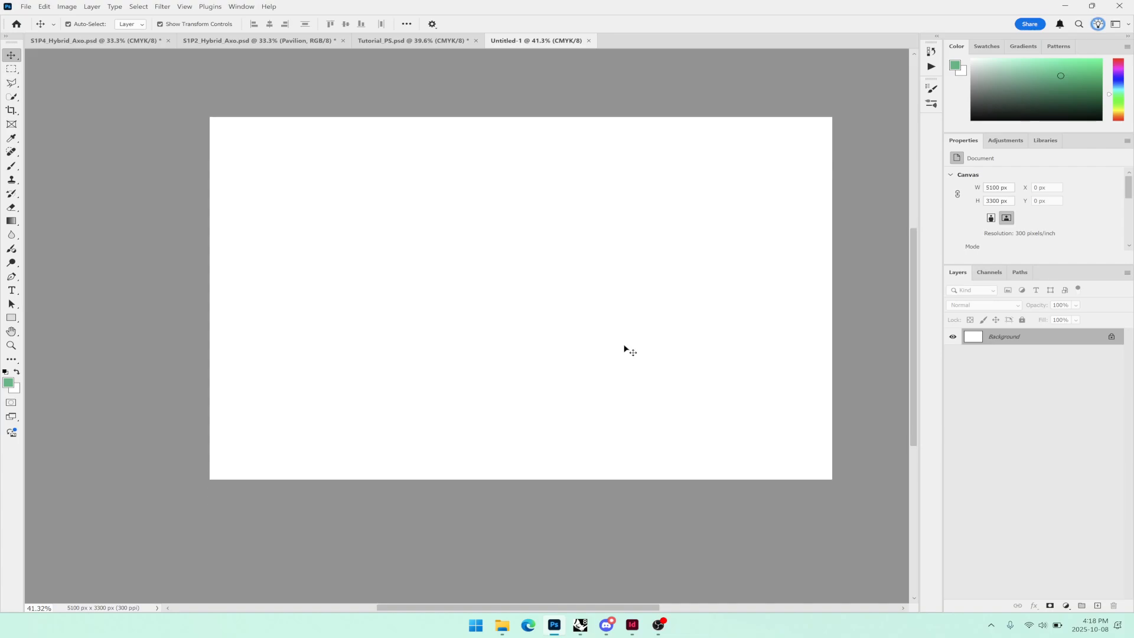
{"action": "scroll", "coordinate": [624, 349], "scroll_direction": "up", "scroll_amount": 2}
{"action": "scroll", "coordinate": [624, 349], "scroll_direction": "down", "scroll_amount": 2}
{"action": "scroll", "coordinate": [624, 348], "scroll_direction": "up", "scroll_amount": 1}
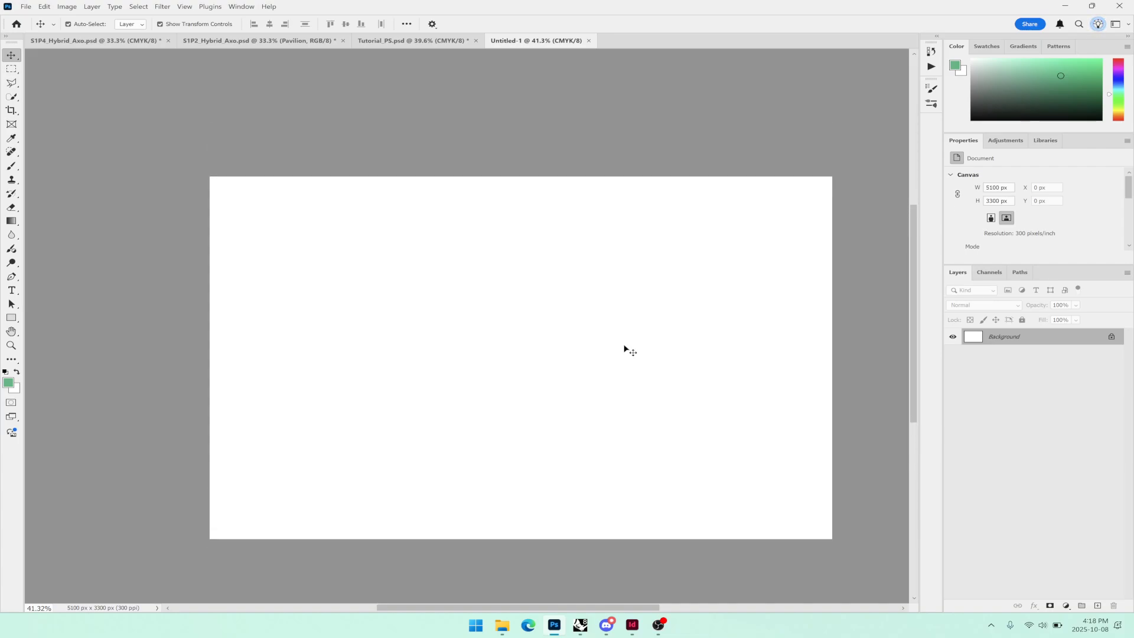
{"action": "scroll", "coordinate": [624, 349], "scroll_direction": "down", "scroll_amount": 2}
{"action": "scroll", "coordinate": [625, 348], "scroll_direction": "up", "scroll_amount": 1}
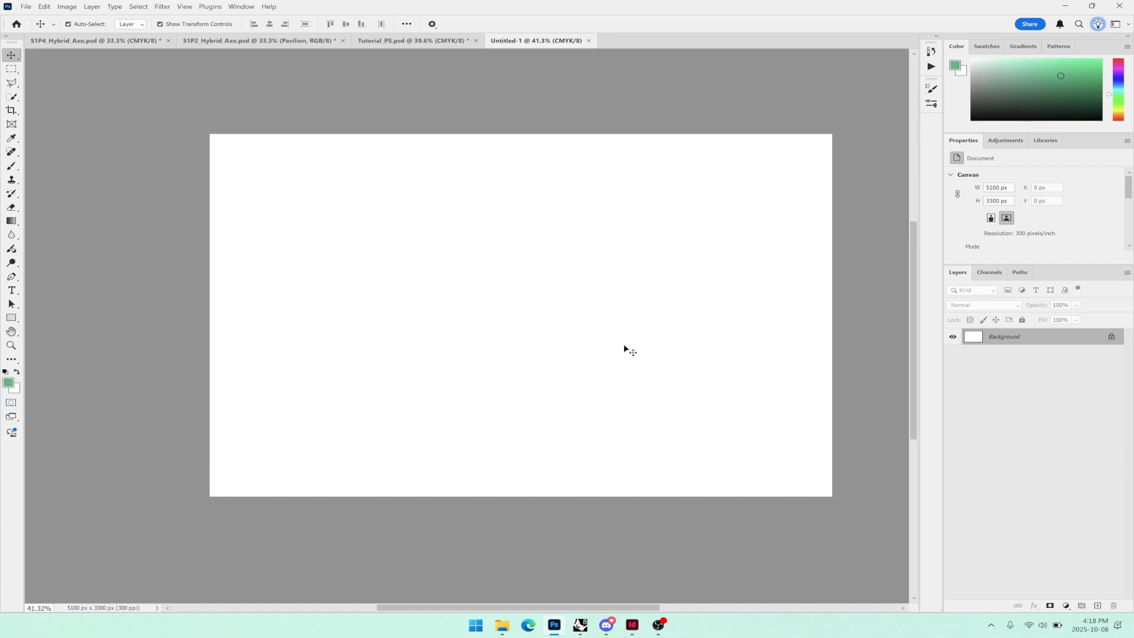
{"action": "scroll", "coordinate": [624, 348], "scroll_direction": "down", "scroll_amount": 1}
{"action": "scroll", "coordinate": [624, 348], "scroll_direction": "up", "scroll_amount": 1}
{"action": "scroll", "coordinate": [624, 348], "scroll_direction": "up", "scroll_amount": 1}
{"action": "scroll", "coordinate": [625, 348], "scroll_direction": "down", "scroll_amount": 1}
{"action": "scroll", "coordinate": [625, 349], "scroll_direction": "up", "scroll_amount": 1}
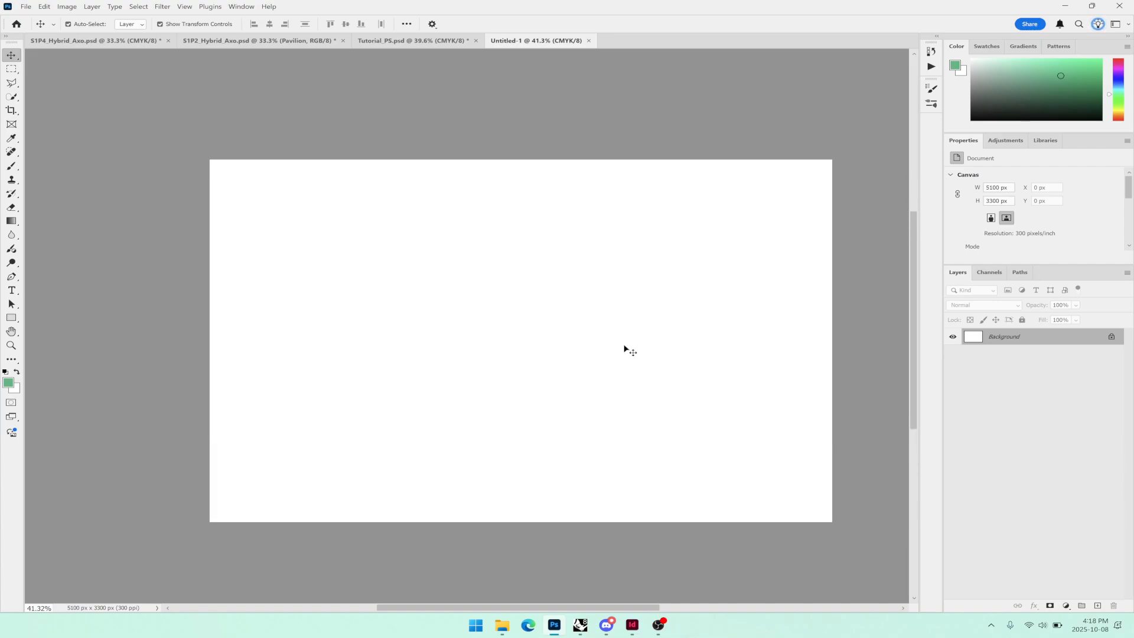
{"action": "scroll", "coordinate": [624, 348], "scroll_direction": "down", "scroll_amount": 1}
{"action": "scroll", "coordinate": [624, 348], "scroll_direction": "down", "scroll_amount": 2, "text": "alt"}
{"action": "scroll", "coordinate": [625, 348], "scroll_direction": "up", "scroll_amount": 1, "text": "alt"}
{"action": "scroll", "coordinate": [624, 348], "scroll_direction": "up", "scroll_amount": 1, "text": "alt"}
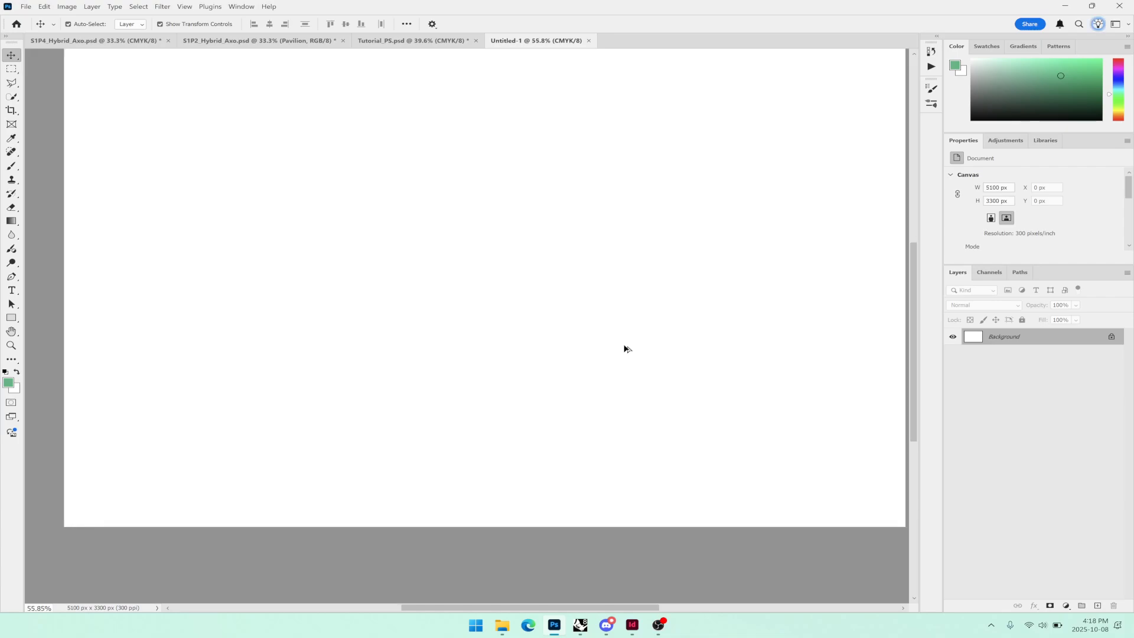
{"action": "scroll", "coordinate": [624, 349], "scroll_direction": "down", "scroll_amount": 2, "text": "alt"}
{"action": "scroll", "coordinate": [625, 349], "scroll_direction": "up", "scroll_amount": 1, "text": "alt"}
{"action": "scroll", "coordinate": [624, 349], "scroll_direction": "right", "scroll_amount": 1}
{"action": "scroll", "coordinate": [624, 348], "scroll_direction": "left", "scroll_amount": 3}
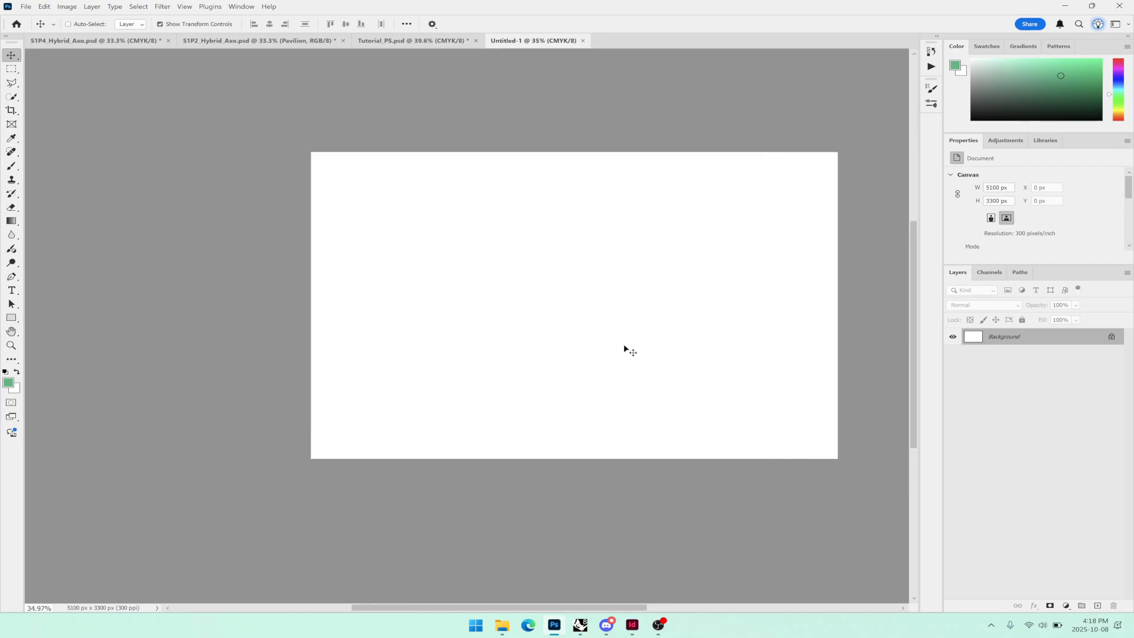
{"action": "scroll", "coordinate": [625, 349], "scroll_direction": "right", "scroll_amount": 5}
{"action": "scroll", "coordinate": [625, 349], "scroll_direction": "left", "scroll_amount": 1}
{"action": "scroll", "coordinate": [625, 348], "scroll_direction": "left", "scroll_amount": 1}
{"action": "scroll", "coordinate": [624, 349], "scroll_direction": "right", "scroll_amount": 1}
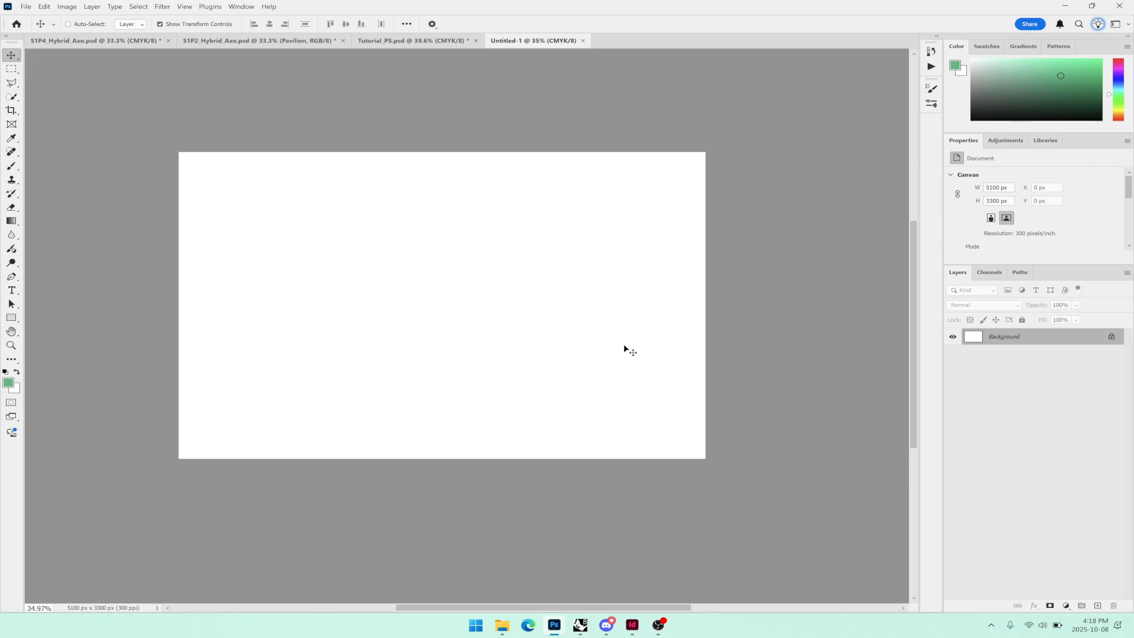
{"action": "scroll", "coordinate": [624, 348], "scroll_direction": "right", "scroll_amount": 1}
{"action": "scroll", "coordinate": [591, 354], "scroll_direction": "up", "scroll_amount": 1}
{"action": "scroll", "coordinate": [567, 357], "scroll_direction": "left", "scroll_amount": 1}
{"action": "scroll", "coordinate": [548, 358], "scroll_direction": "left", "scroll_amount": 1}
{"action": "scroll", "coordinate": [549, 359], "scroll_direction": "down", "scroll_amount": 3}
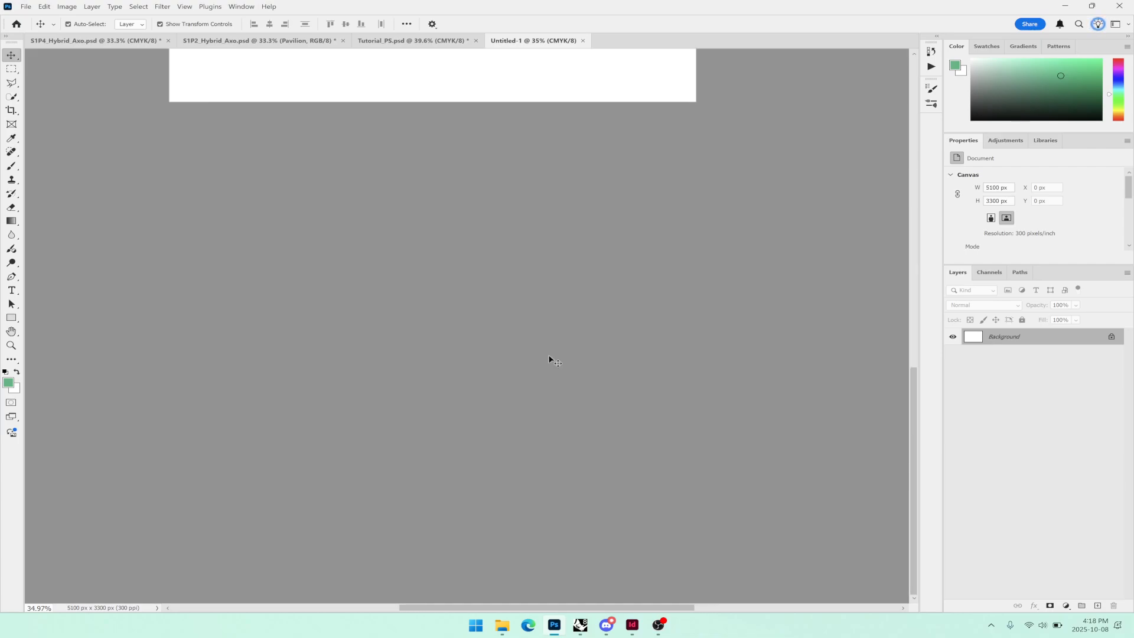
{"action": "scroll", "coordinate": [549, 358], "scroll_direction": "up", "scroll_amount": 4}
{"action": "scroll", "coordinate": [548, 359], "scroll_direction": "down", "scroll_amount": 4}
{"action": "scroll", "coordinate": [549, 358], "scroll_direction": "up", "scroll_amount": 4}
{"action": "scroll", "coordinate": [549, 358], "scroll_direction": "down", "scroll_amount": 4}
{"action": "scroll", "coordinate": [548, 359], "scroll_direction": "up", "scroll_amount": 4}
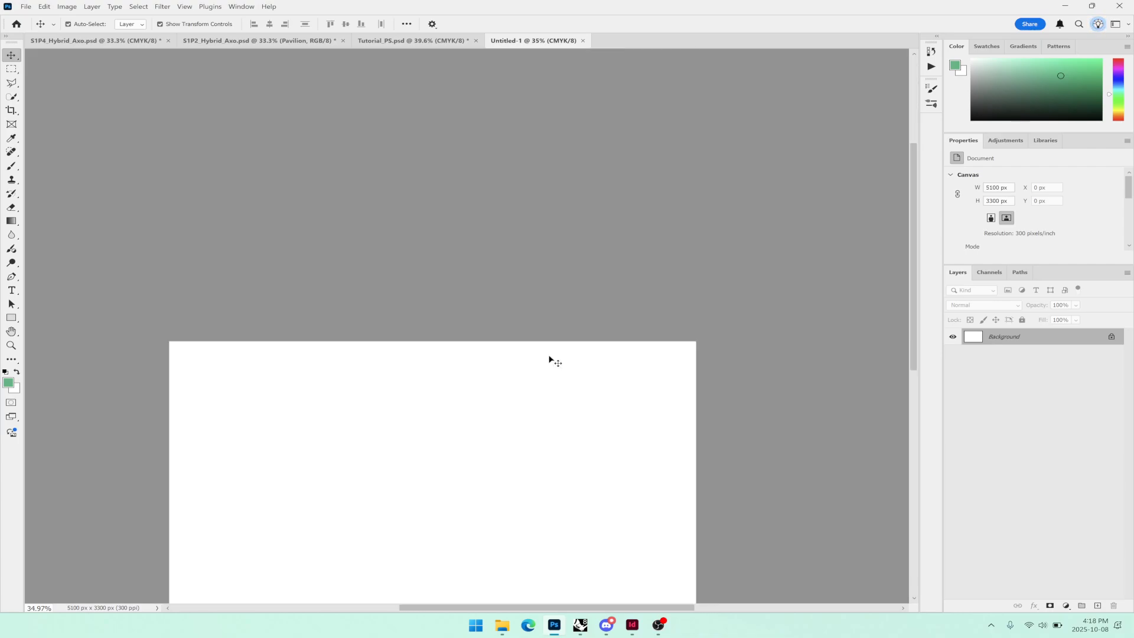
{"action": "scroll", "coordinate": [549, 358], "scroll_direction": "down", "scroll_amount": 4}
{"action": "scroll", "coordinate": [549, 359], "scroll_direction": "up", "scroll_amount": 4}
{"action": "scroll", "coordinate": [548, 359], "scroll_direction": "down", "scroll_amount": 4}
{"action": "scroll", "coordinate": [549, 358], "scroll_direction": "up", "scroll_amount": 4}
{"action": "scroll", "coordinate": [549, 359], "scroll_direction": "down", "scroll_amount": 4}
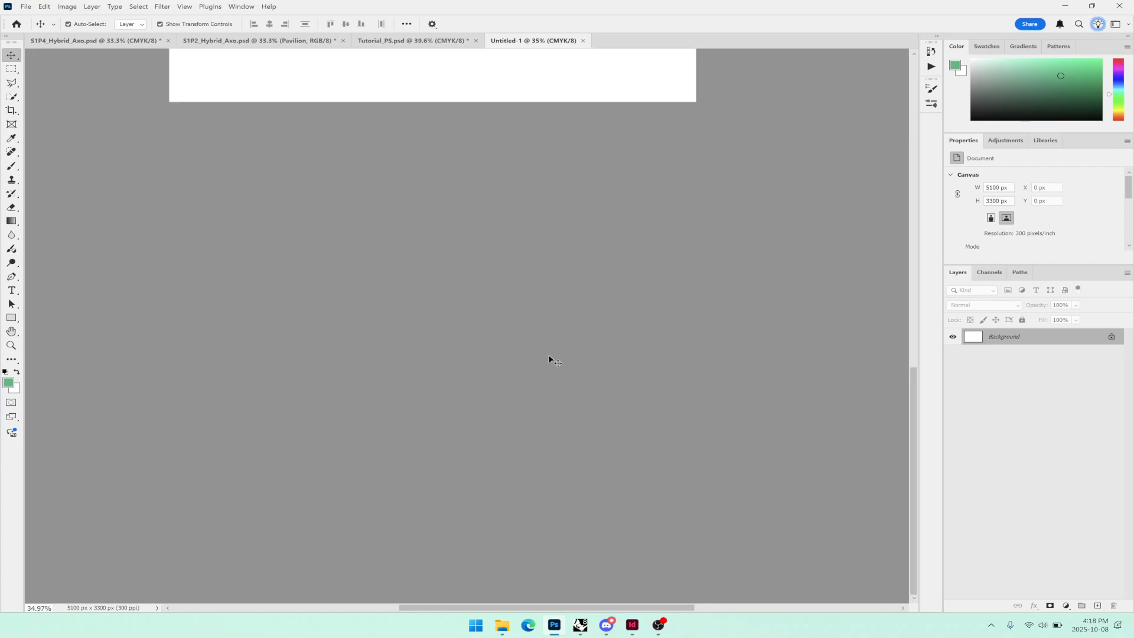
{"action": "scroll", "coordinate": [671, 391], "scroll_direction": "up", "scroll_amount": 4}
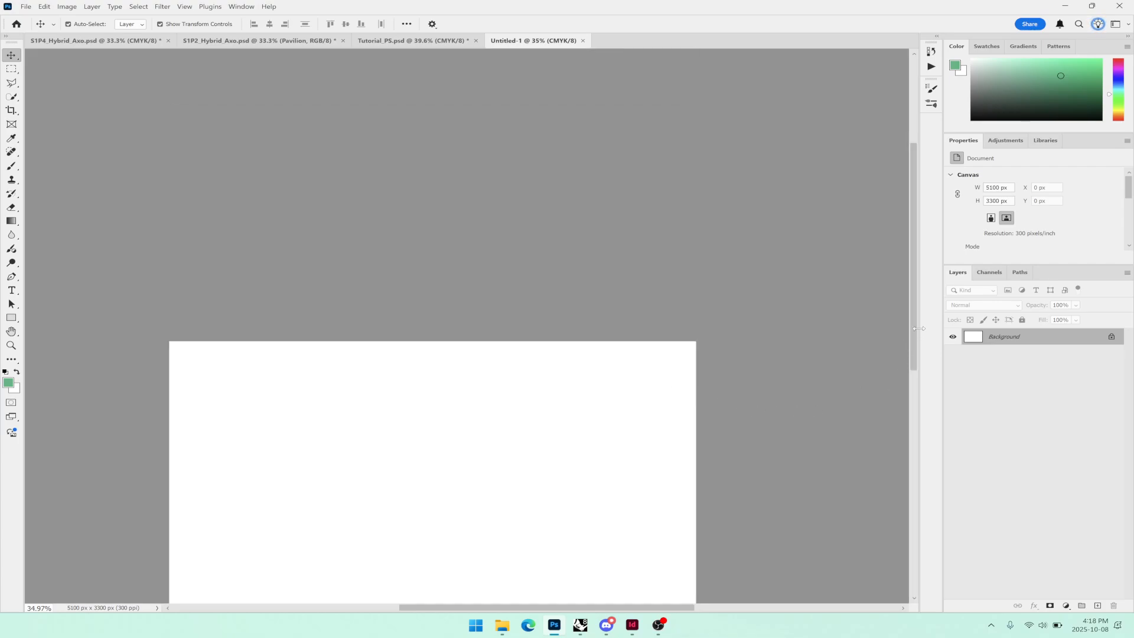
{"action": "scroll", "coordinate": [657, 333], "scroll_direction": "down", "scroll_amount": 4}
{"action": "scroll", "coordinate": [657, 333], "scroll_direction": "up", "scroll_amount": 4}
{"action": "scroll", "coordinate": [657, 333], "scroll_direction": "right", "scroll_amount": 4}
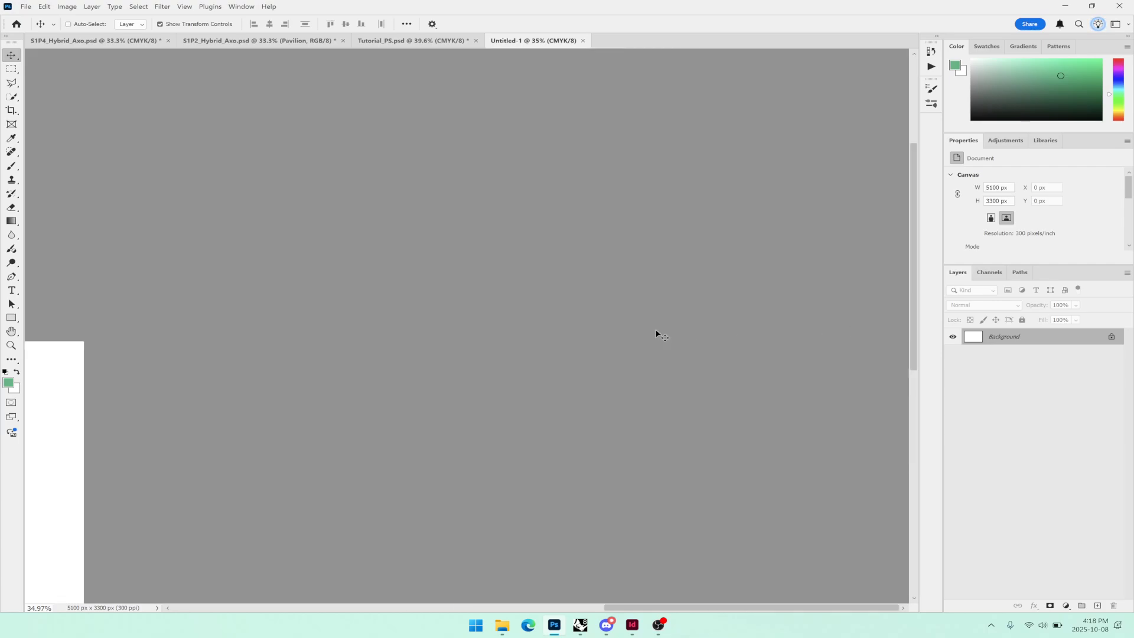
{"action": "scroll", "coordinate": [658, 334], "scroll_direction": "left", "scroll_amount": 5}
{"action": "scroll", "coordinate": [657, 334], "scroll_direction": "right", "scroll_amount": 4}
{"action": "scroll", "coordinate": [658, 334], "scroll_direction": "left", "scroll_amount": 4}
{"action": "scroll", "coordinate": [657, 335], "scroll_direction": "right", "scroll_amount": 4}
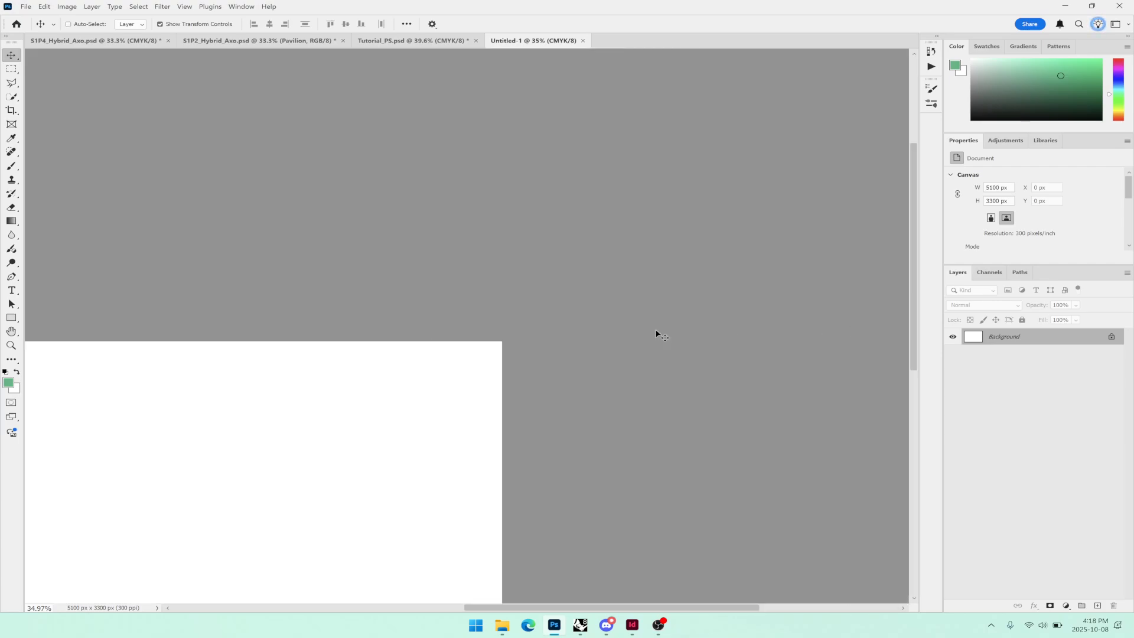
{"action": "scroll", "coordinate": [658, 335], "scroll_direction": "left", "scroll_amount": 4}
{"action": "scroll", "coordinate": [657, 334], "scroll_direction": "right", "scroll_amount": 4}
{"action": "scroll", "coordinate": [658, 334], "scroll_direction": "left", "scroll_amount": 4}
{"action": "scroll", "coordinate": [658, 334], "scroll_direction": "right", "scroll_amount": 4}
{"action": "scroll", "coordinate": [497, 342], "scroll_direction": "down", "scroll_amount": 2}
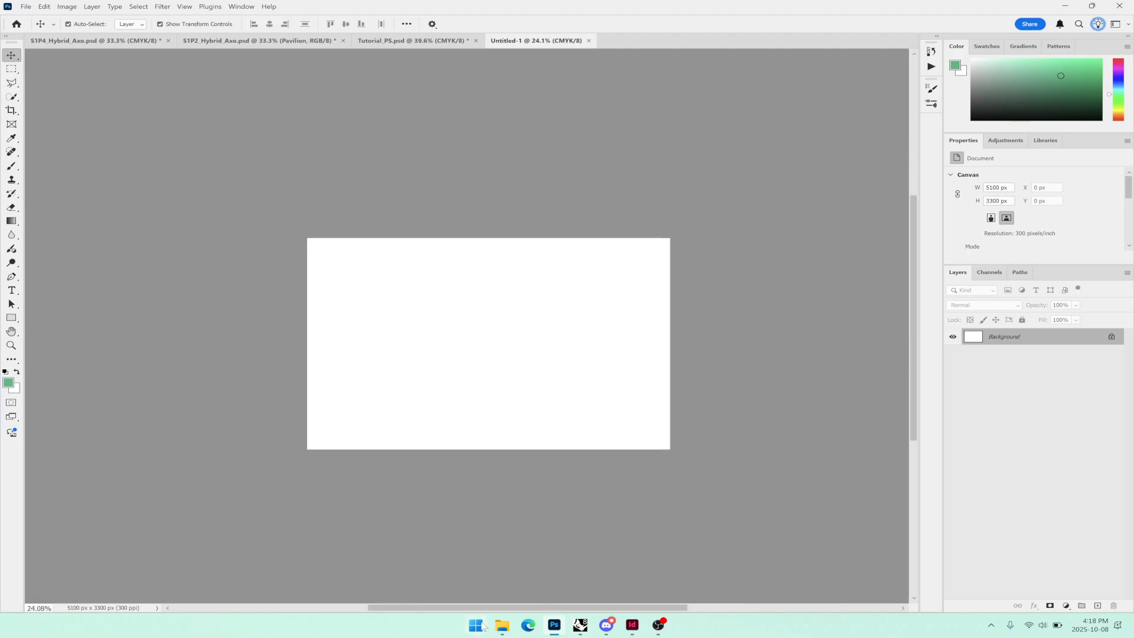
- Place page 1 of the Tutorial 2 PDF from the 01_Hybrid Drawing Tutorial folder onto the blank canvas as a smart object, cropped to Bounding Box
{"action": "left_click", "coordinate": [501, 625]}
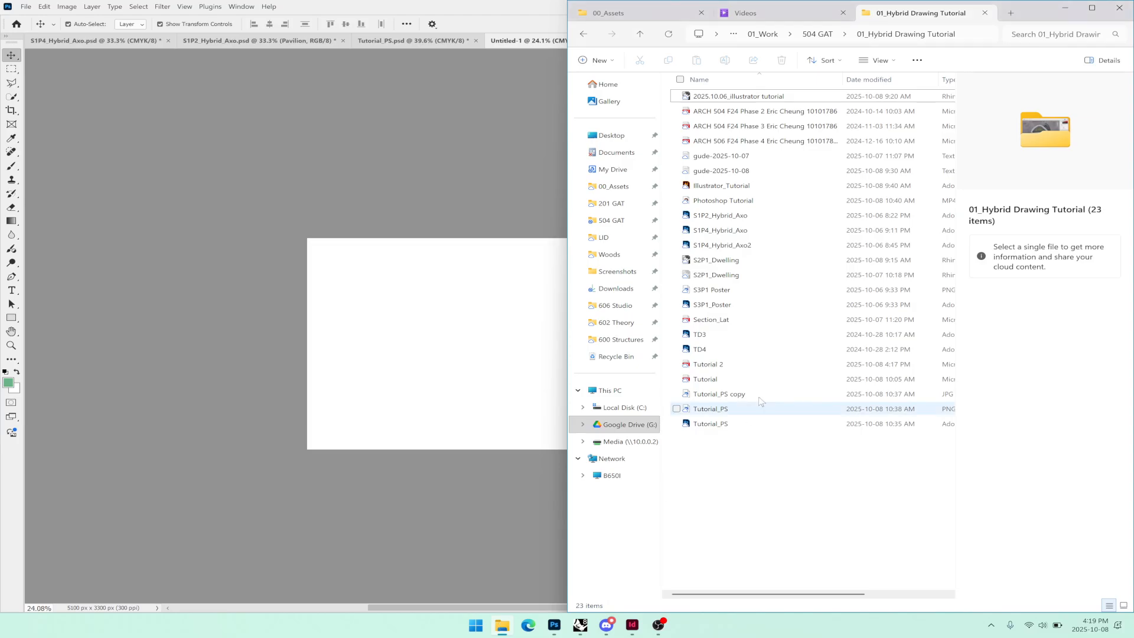
{"action": "left_click", "coordinate": [650, 12]}
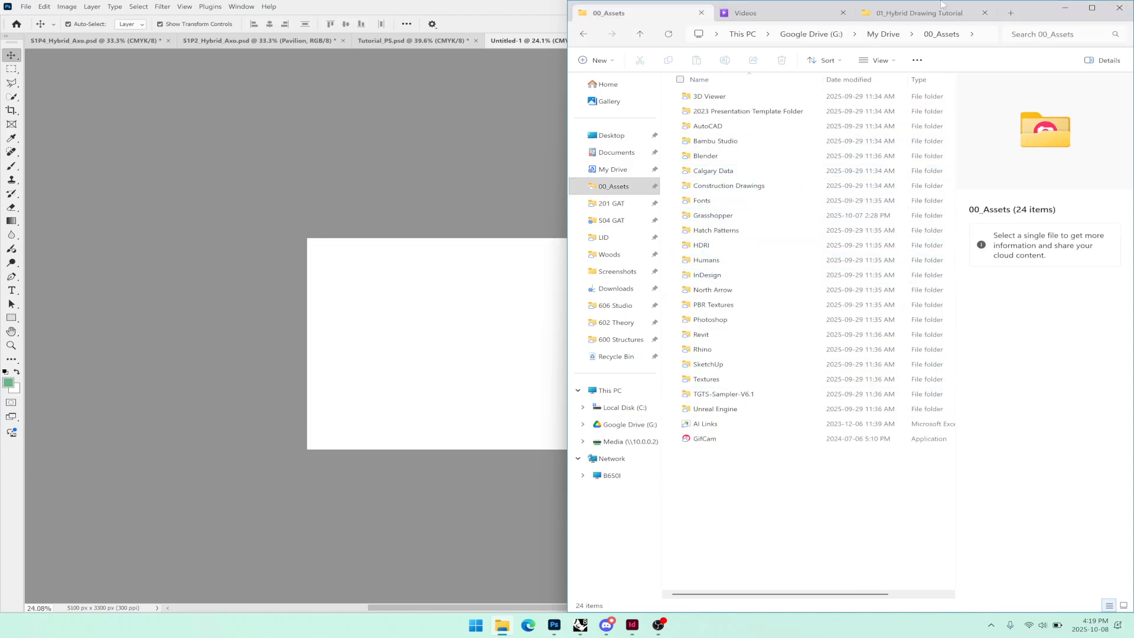
{"action": "left_click", "coordinate": [949, 18]}
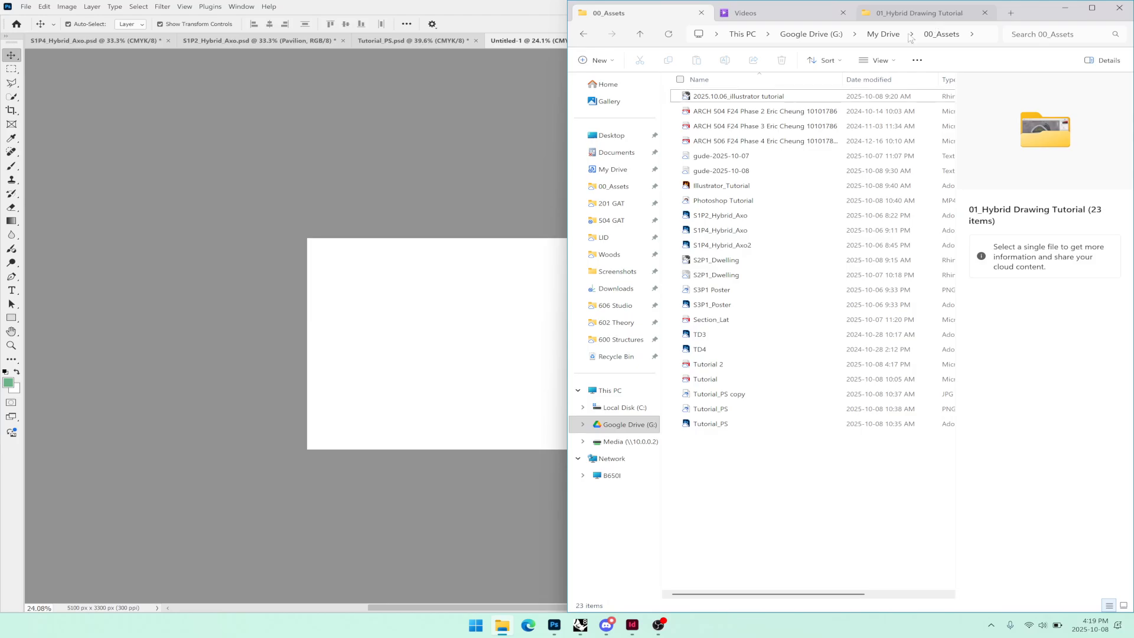
{"action": "left_click", "coordinate": [723, 366]}
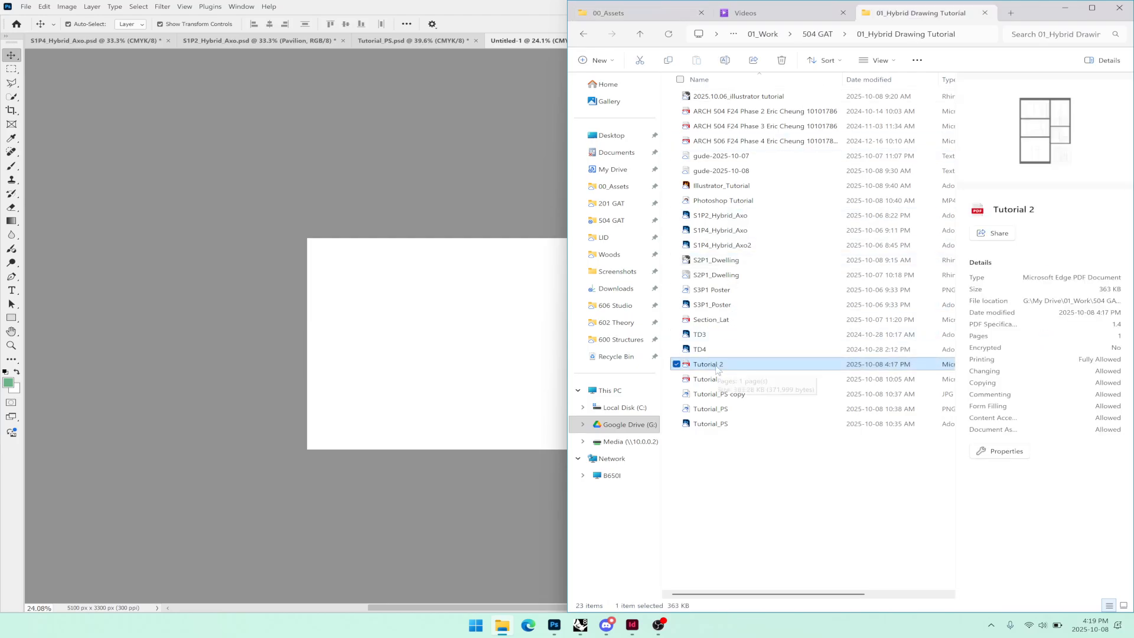
{"action": "left_click_drag", "start_coordinate": [718, 371], "coordinate": [169, 365]}
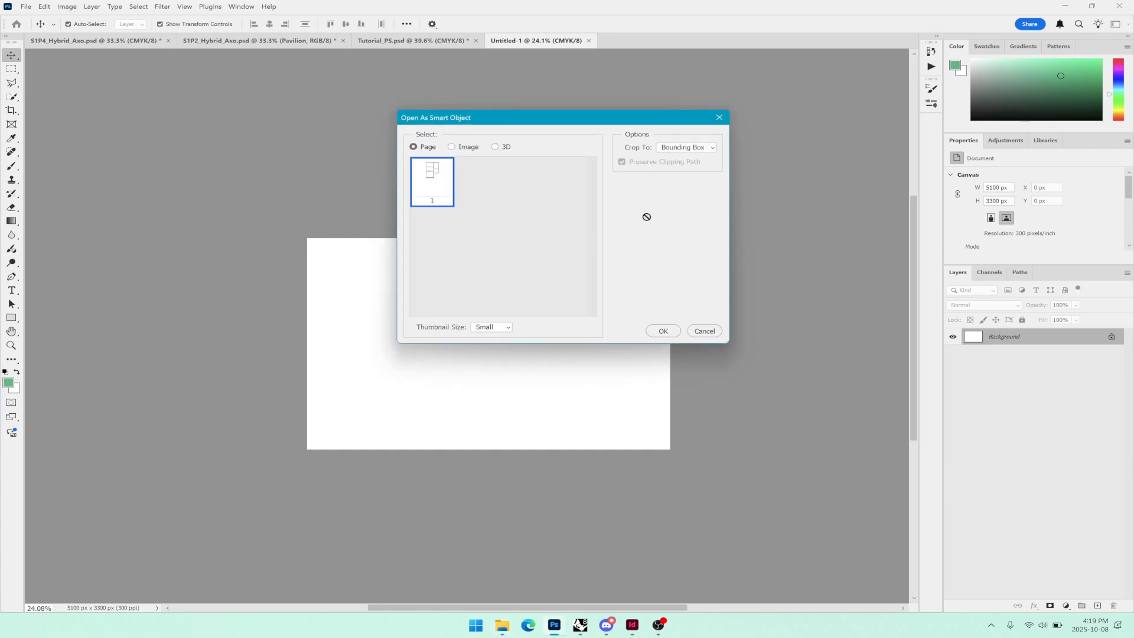
{"action": "left_click", "coordinate": [664, 332]}
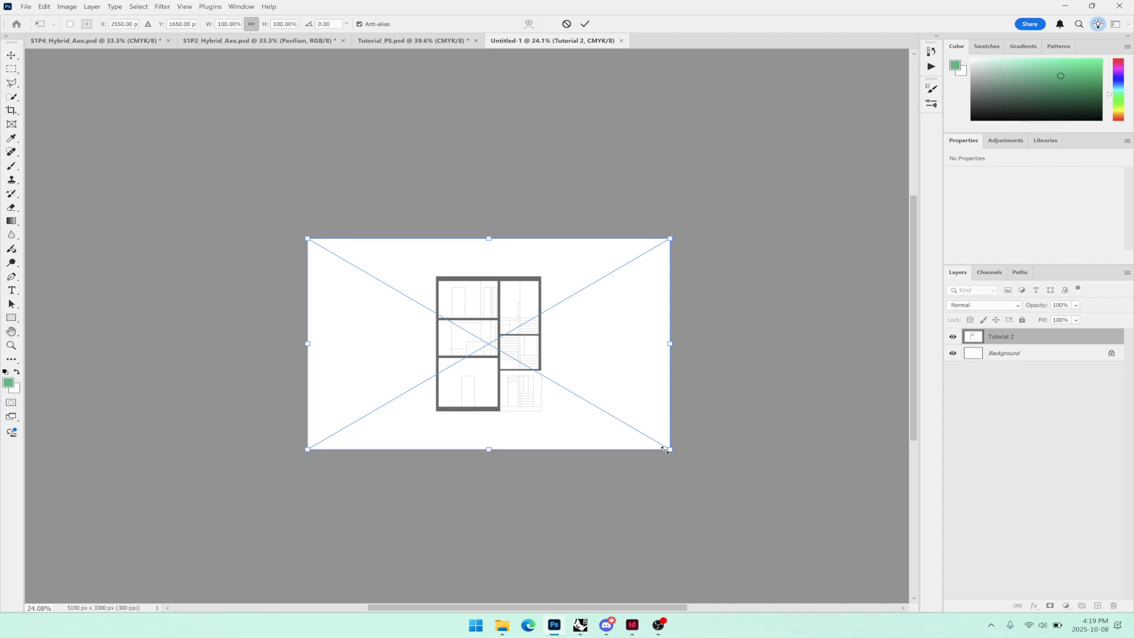
- Try scaling the placed Tutorial 2 drawing down to about 81% from its corner, and undo the resize
{"action": "left_click_drag", "start_coordinate": [666, 450], "coordinate": [694, 393]}
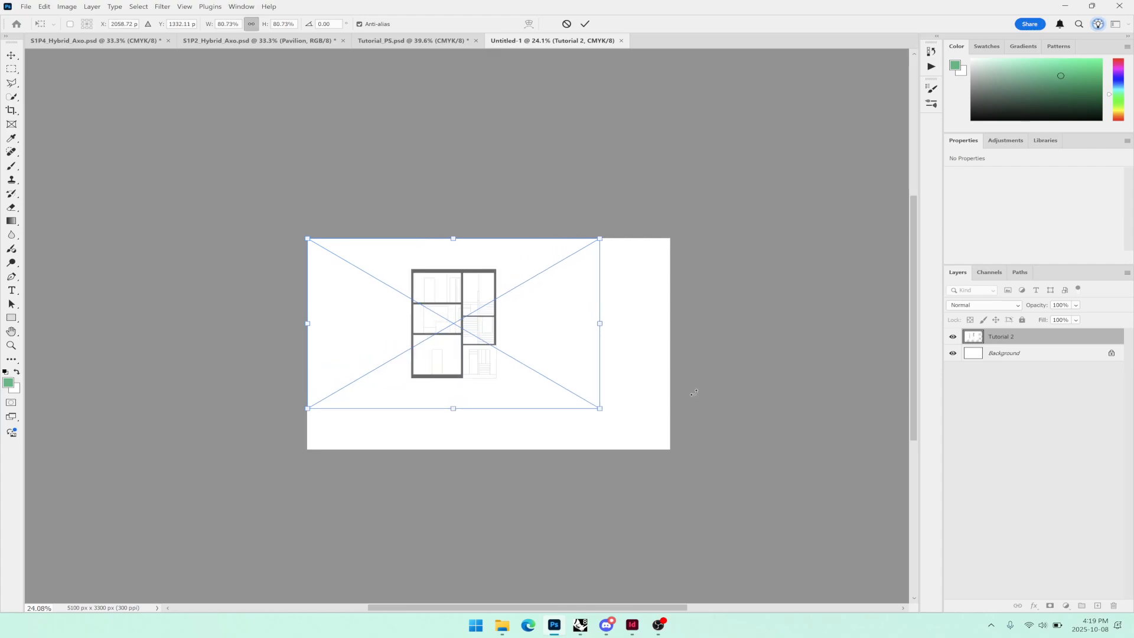
{"action": "key", "text": "ctrl+z"}
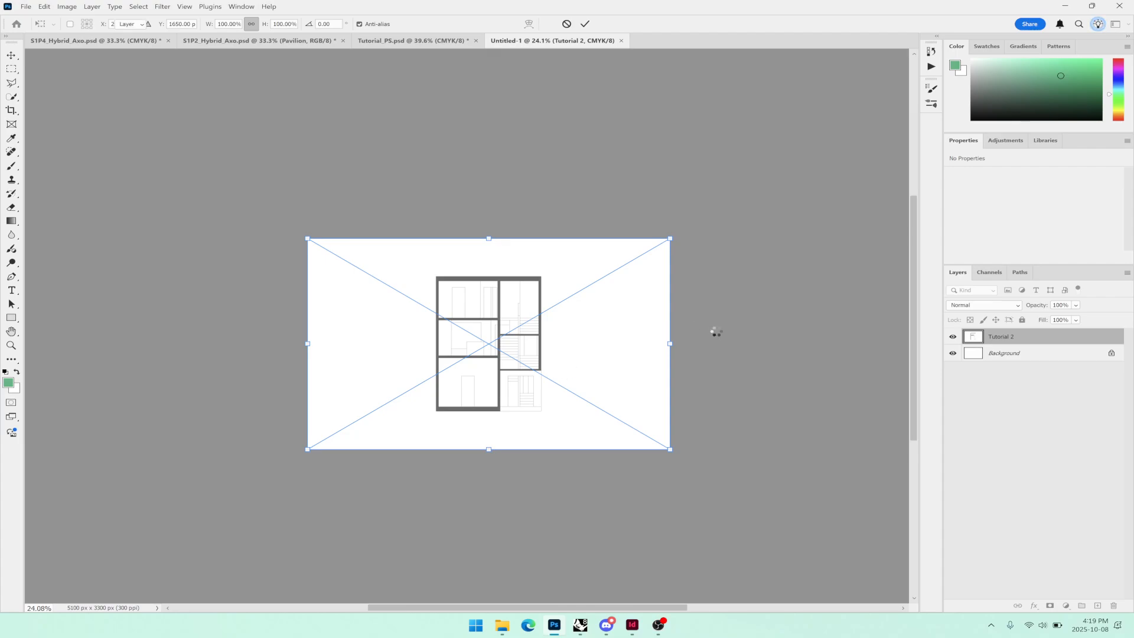
- Commit the placed Tutorial 2 drawing and add a blank layer above it, with the Tutorial 2 layer selected again
{"action": "key", "text": "Return"}
{"action": "key", "text": "ctrl+plus"}
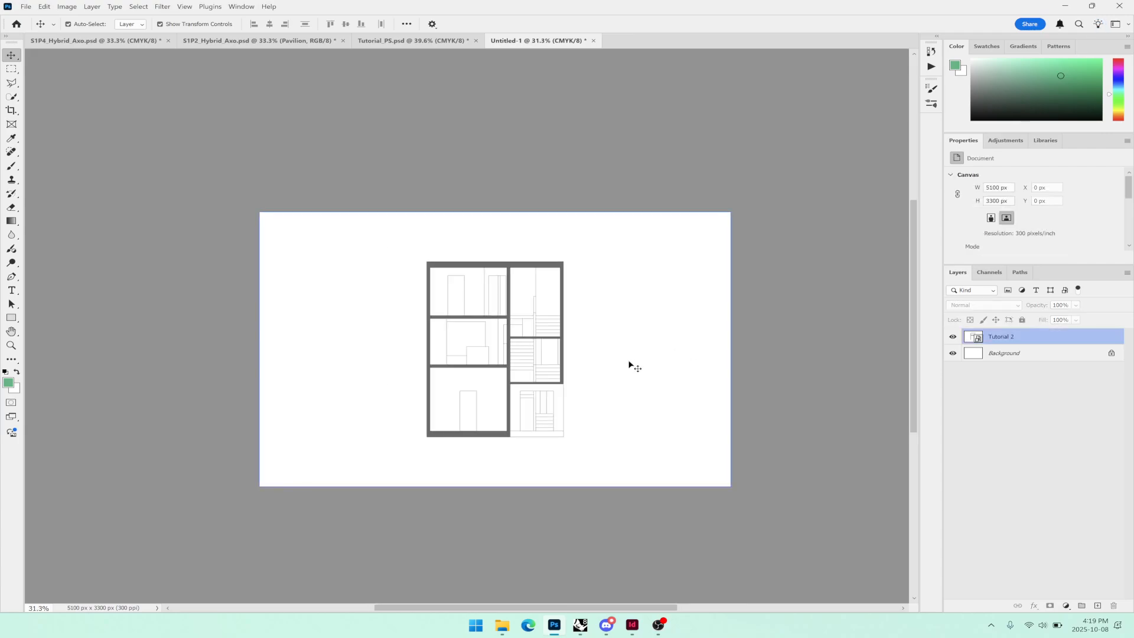
{"action": "scroll", "coordinate": [637, 378], "scroll_direction": "up", "scroll_amount": 1}
{"action": "left_click_drag", "start_coordinate": [612, 377], "coordinate": [661, 360]}
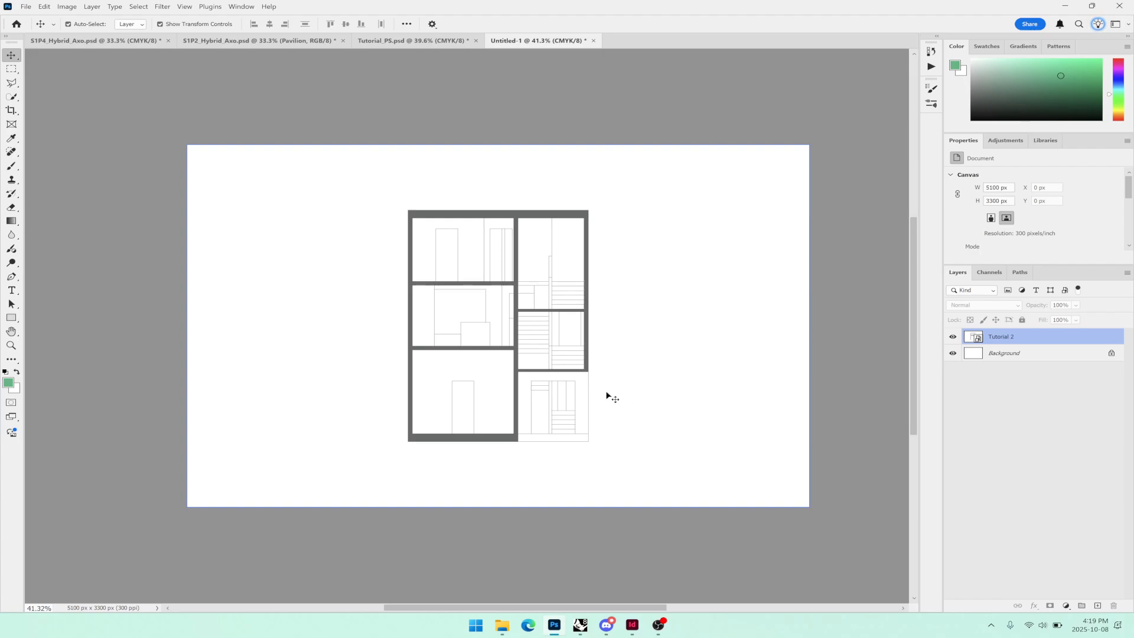
{"action": "scroll", "coordinate": [608, 395], "scroll_direction": "up", "scroll_amount": 1}
{"action": "mouse_move", "coordinate": [642, 377]}
{"action": "left_mouse_down"}
{"action": "mouse_move", "coordinate": [686, 374]}
{"action": "mouse_move", "coordinate": [640, 380]}
{"action": "left_mouse_up"}
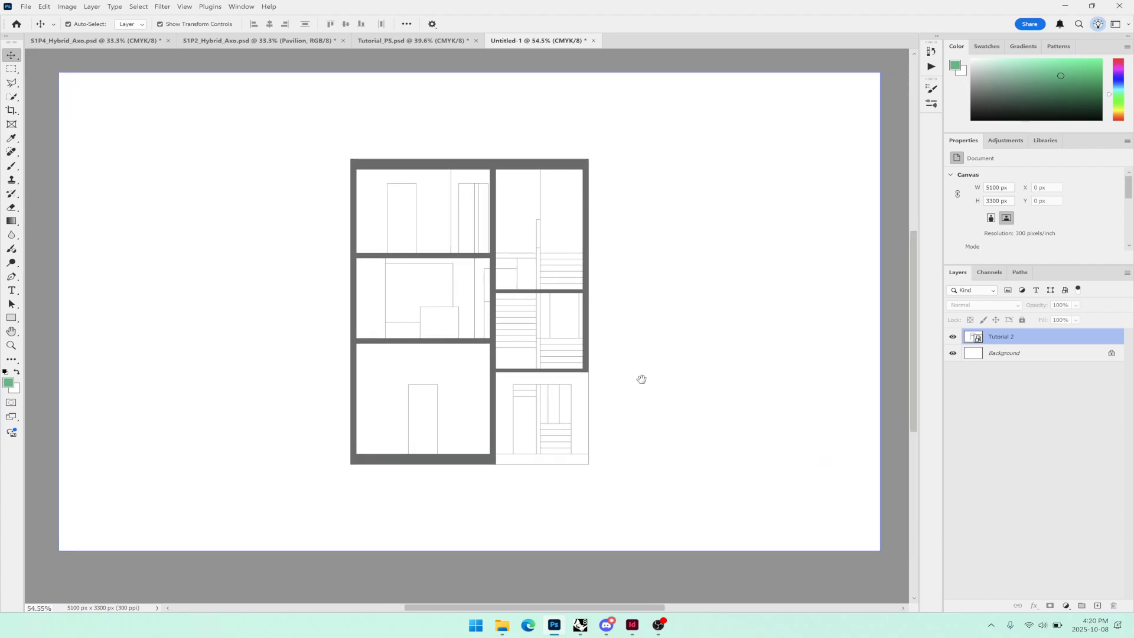
{"action": "left_click", "coordinate": [777, 518]}
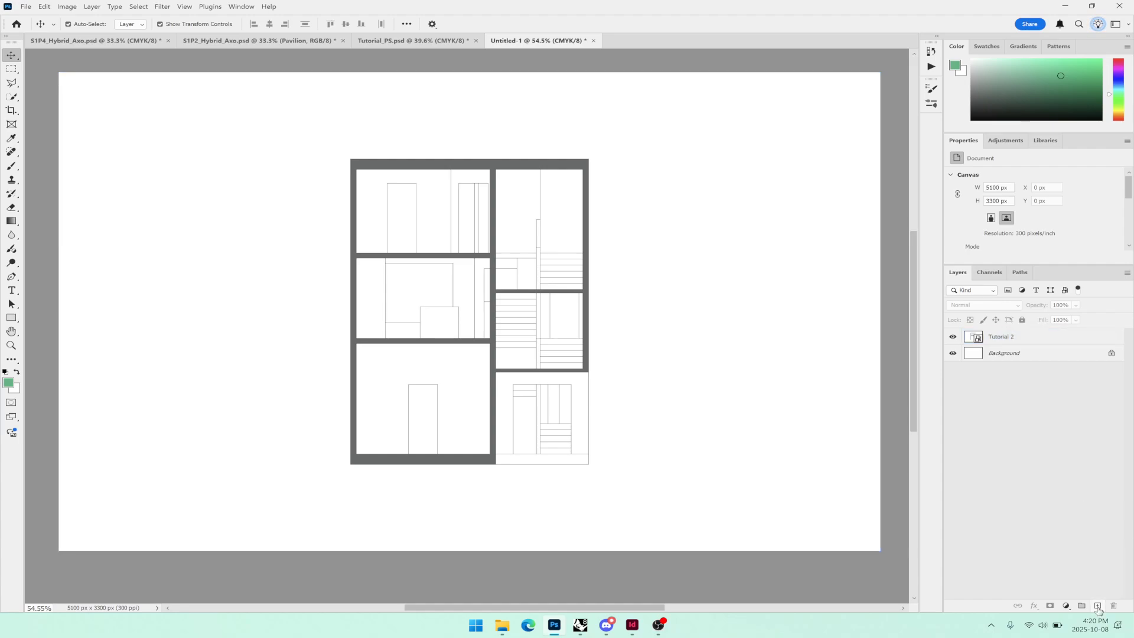
{"action": "left_click", "coordinate": [1097, 607]}
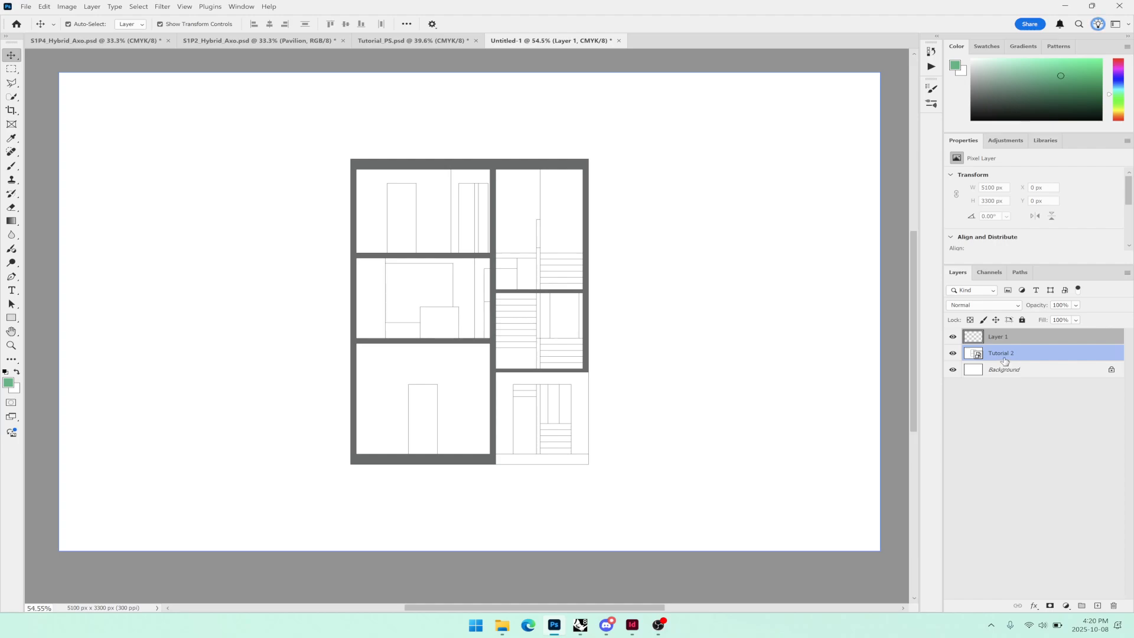
{"action": "left_click", "coordinate": [1005, 359]}
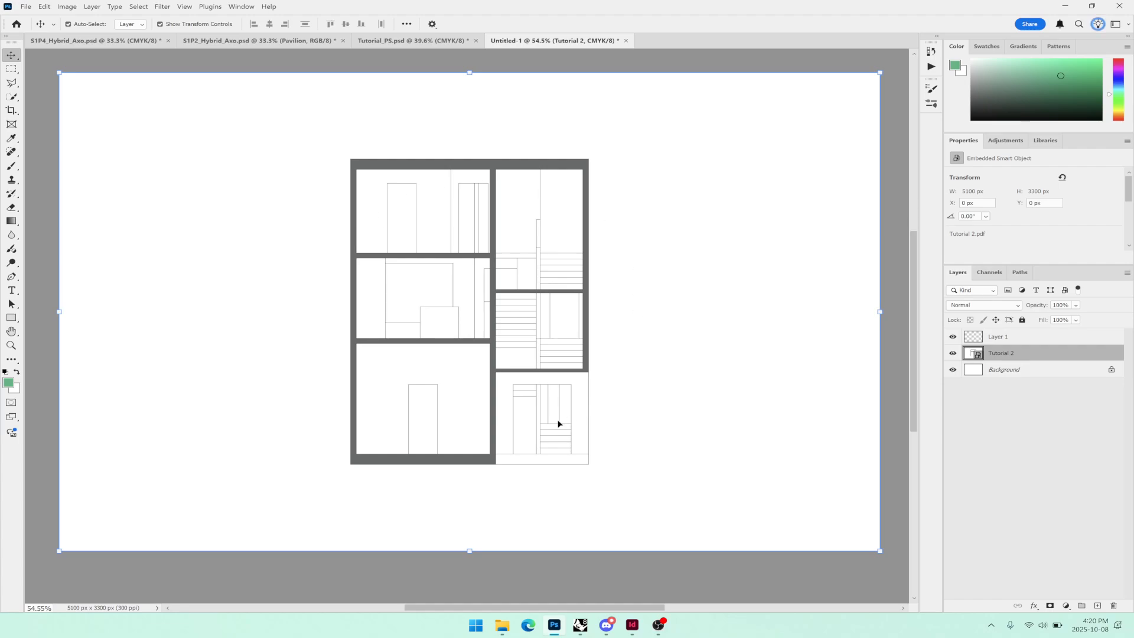
- Try selecting the drawing's upper-left room with a 90 px Quick Selection brush, and clear the selection
{"action": "left_click", "coordinate": [11, 97]}
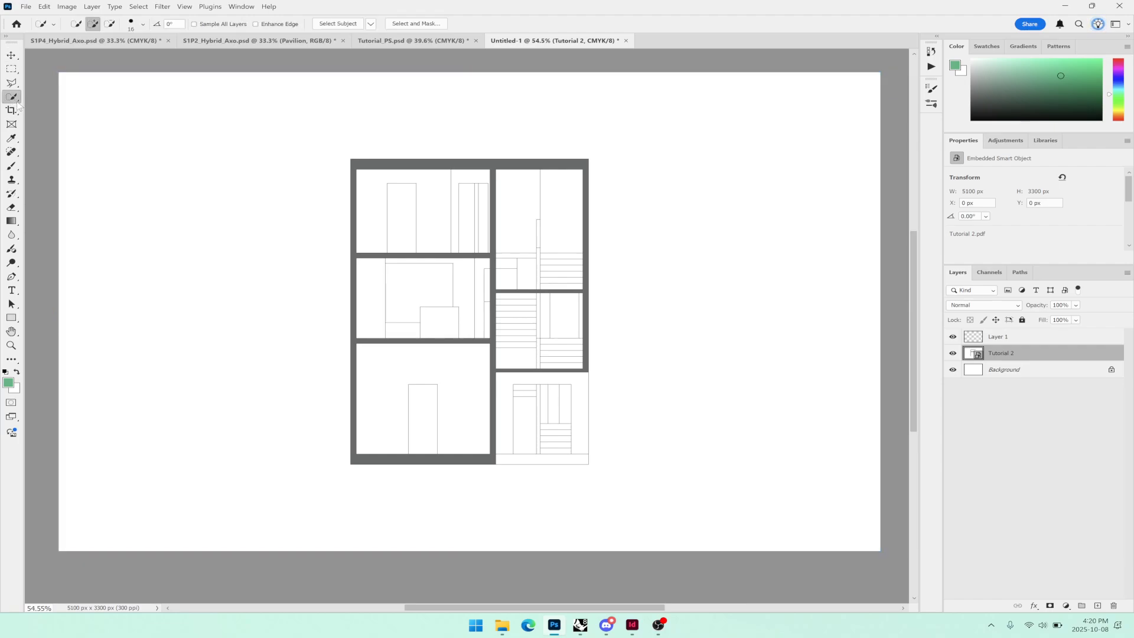
{"action": "right_click", "coordinate": [17, 103]}
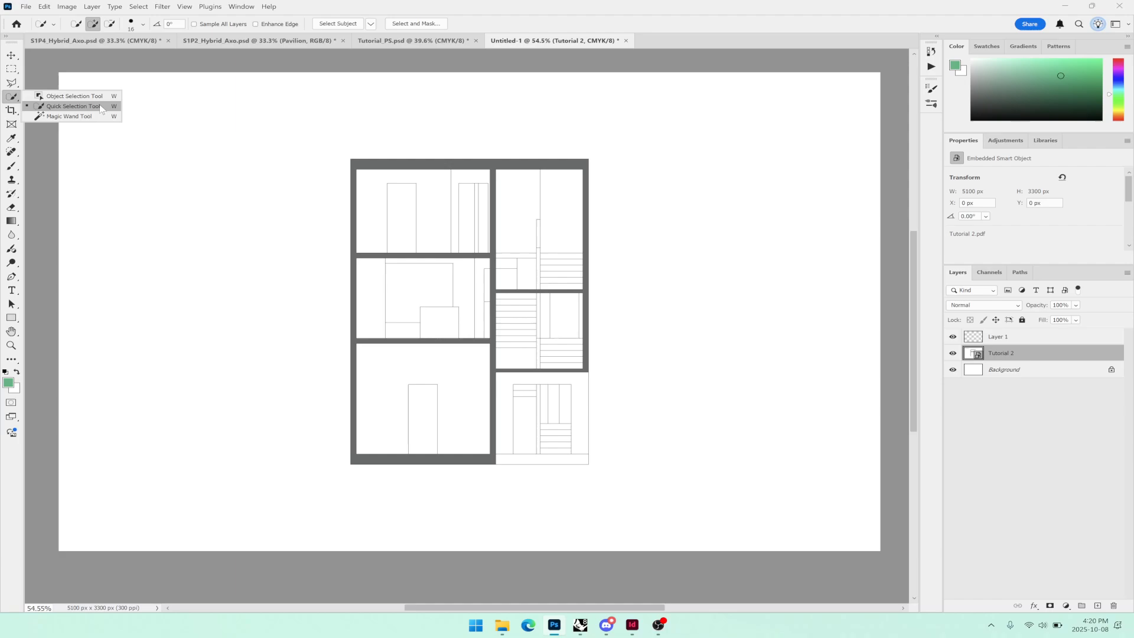
{"action": "left_click", "coordinate": [276, 217]}
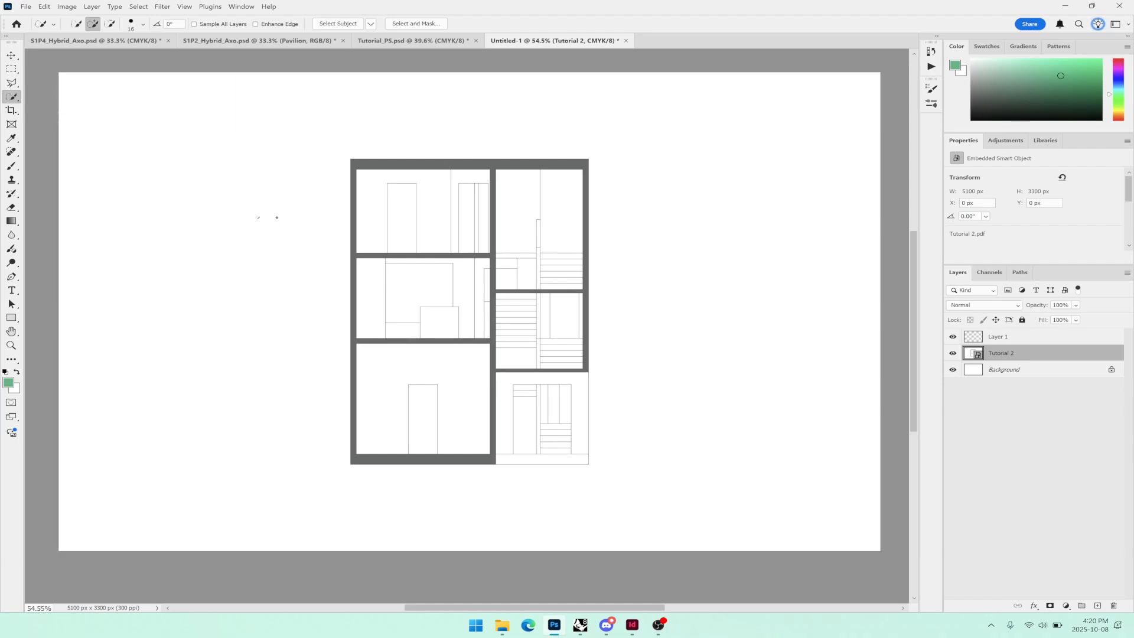
{"action": "scroll", "coordinate": [399, 208], "scroll_direction": "up", "scroll_amount": 6}
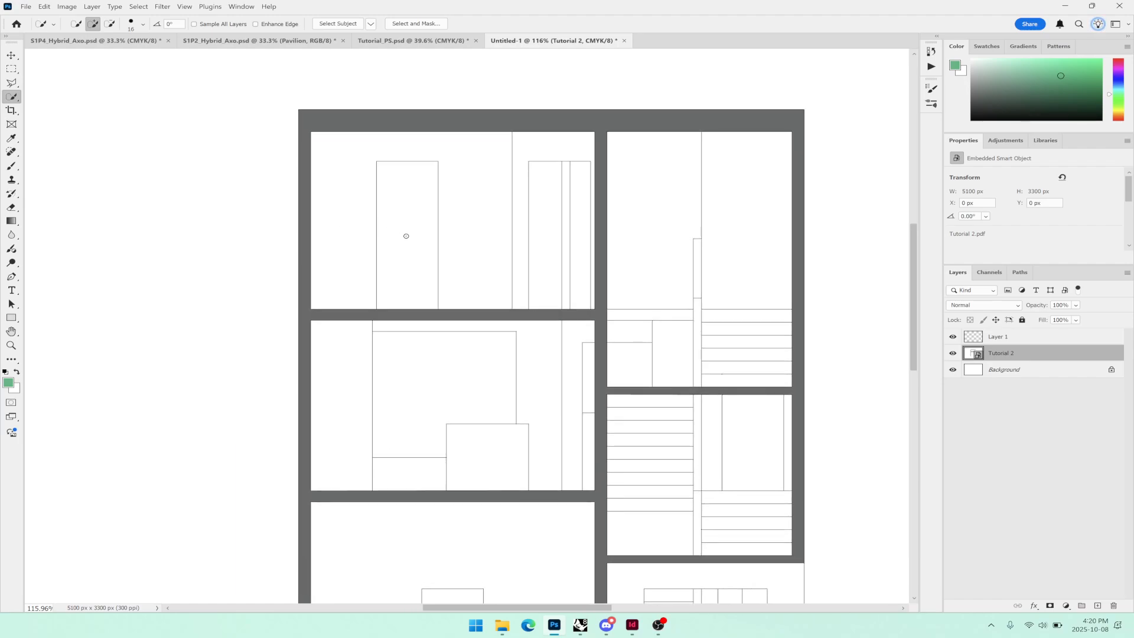
{"action": "right_click", "coordinate": [406, 236], "text": "alt"}
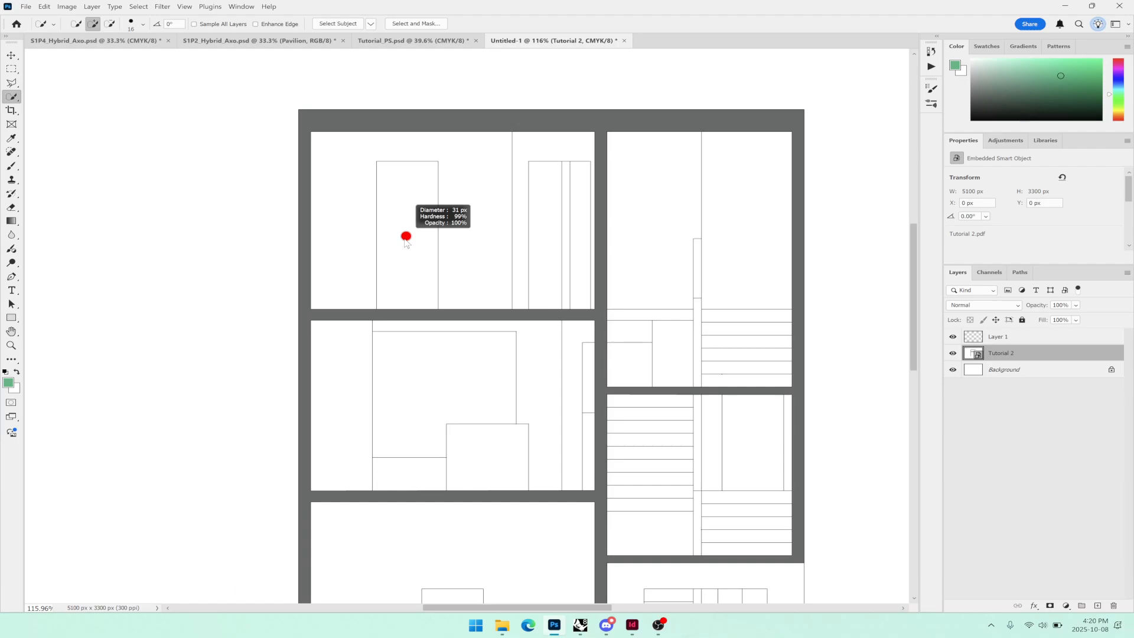
{"action": "mouse_move", "coordinate": [413, 241]}
{"action": "left_mouse_down"}
{"action": "mouse_move", "coordinate": [564, 241]}
{"action": "mouse_move", "coordinate": [311, 244]}
{"action": "mouse_move", "coordinate": [556, 242]}
{"action": "mouse_move", "coordinate": [417, 235]}
{"action": "mouse_move", "coordinate": [544, 234]}
{"action": "mouse_move", "coordinate": [459, 238]}
{"action": "mouse_move", "coordinate": [419, 226]}
{"action": "mouse_move", "coordinate": [533, 233]}
{"action": "mouse_move", "coordinate": [384, 236]}
{"action": "mouse_move", "coordinate": [434, 225]}
{"action": "mouse_move", "coordinate": [422, 363]}
{"action": "mouse_move", "coordinate": [440, 136]}
{"action": "mouse_move", "coordinate": [440, 350]}
{"action": "mouse_move", "coordinate": [443, 114]}
{"action": "mouse_move", "coordinate": [435, 326]}
{"action": "mouse_move", "coordinate": [416, 96]}
{"action": "mouse_move", "coordinate": [419, 328]}
{"action": "mouse_move", "coordinate": [532, 300]}
{"action": "mouse_move", "coordinate": [415, 233]}
{"action": "mouse_move", "coordinate": [303, 244]}
{"action": "left_mouse_up"}
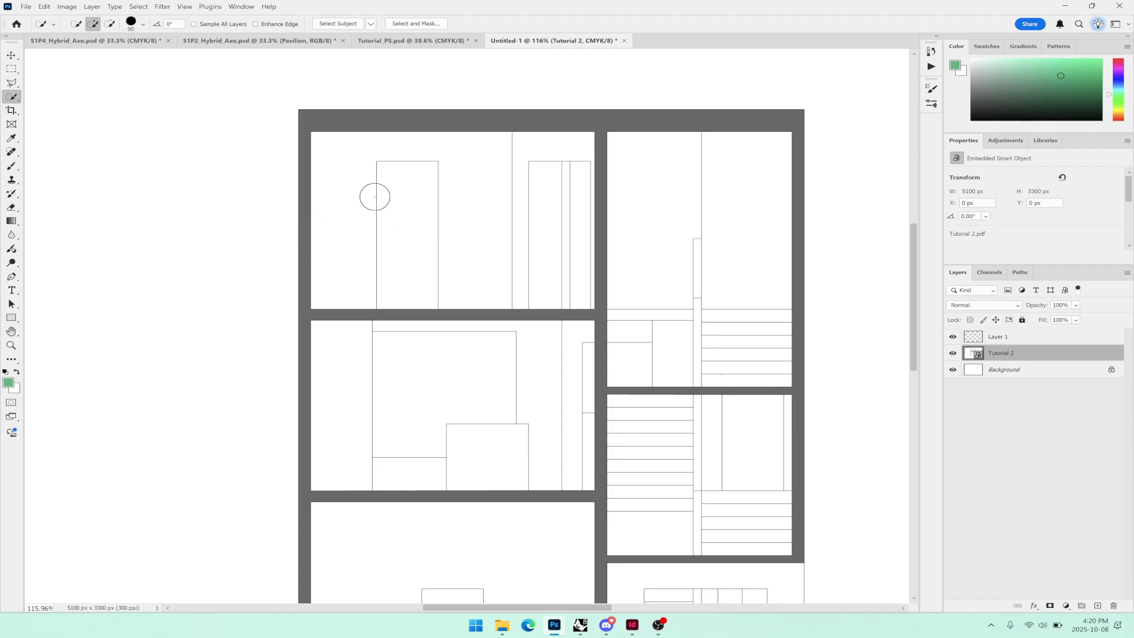
{"action": "scroll", "coordinate": [397, 195], "scroll_direction": "up", "scroll_amount": 1}
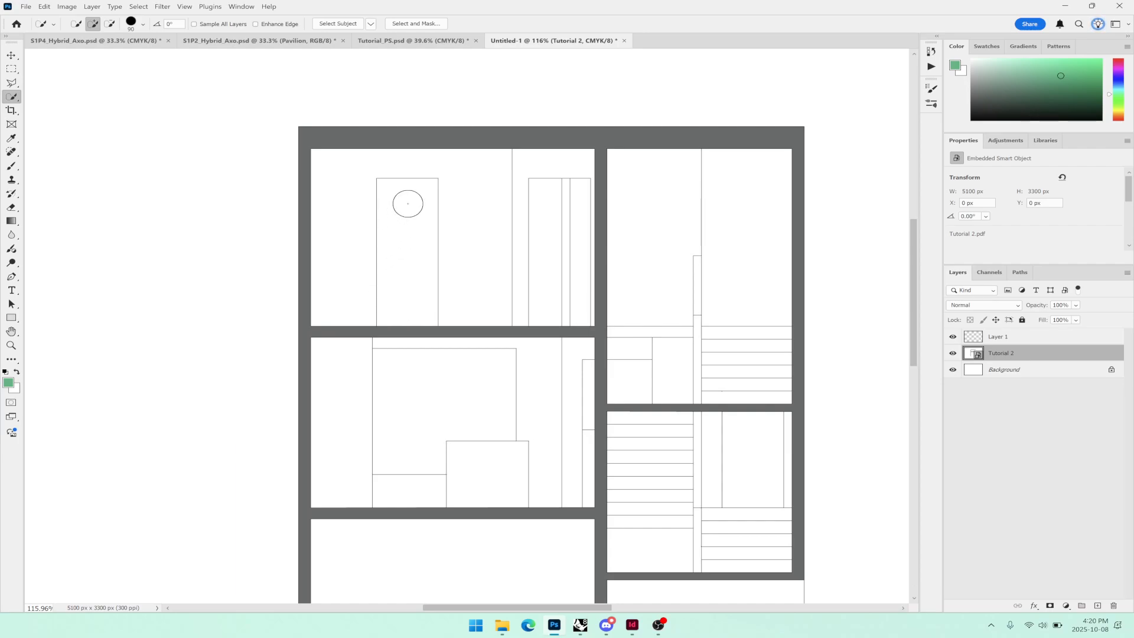
{"action": "left_click", "coordinate": [408, 230]}
{"action": "scroll", "coordinate": [463, 195], "scroll_direction": "up", "scroll_amount": 5}
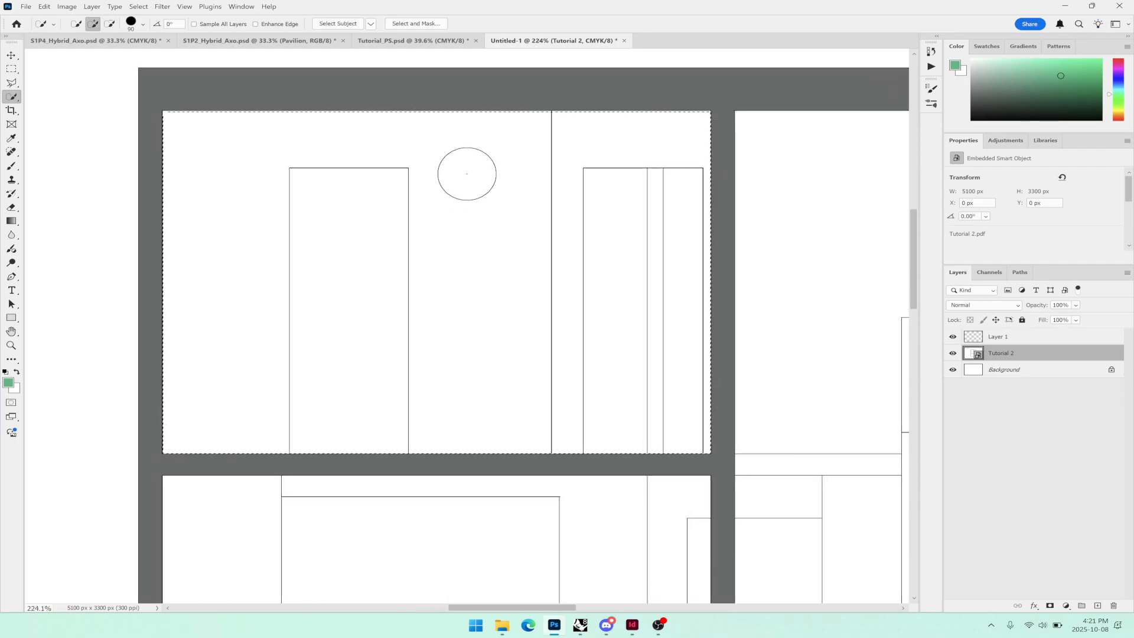
{"action": "left_click_drag", "start_coordinate": [441, 234], "coordinate": [433, 271]}
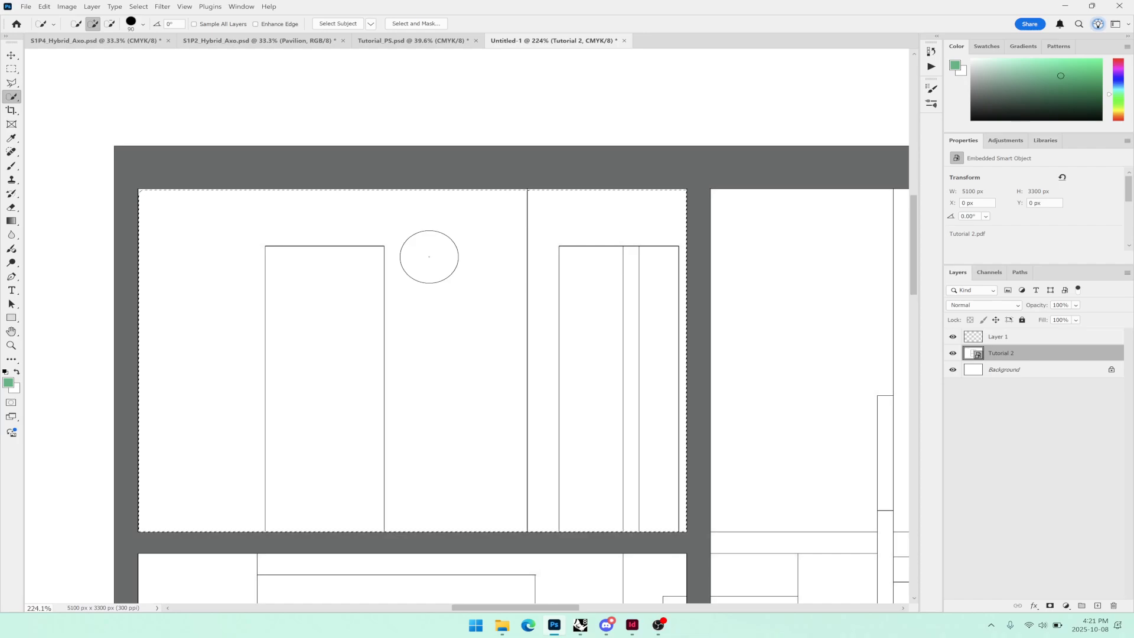
{"action": "key", "text": "ctrl+d"}
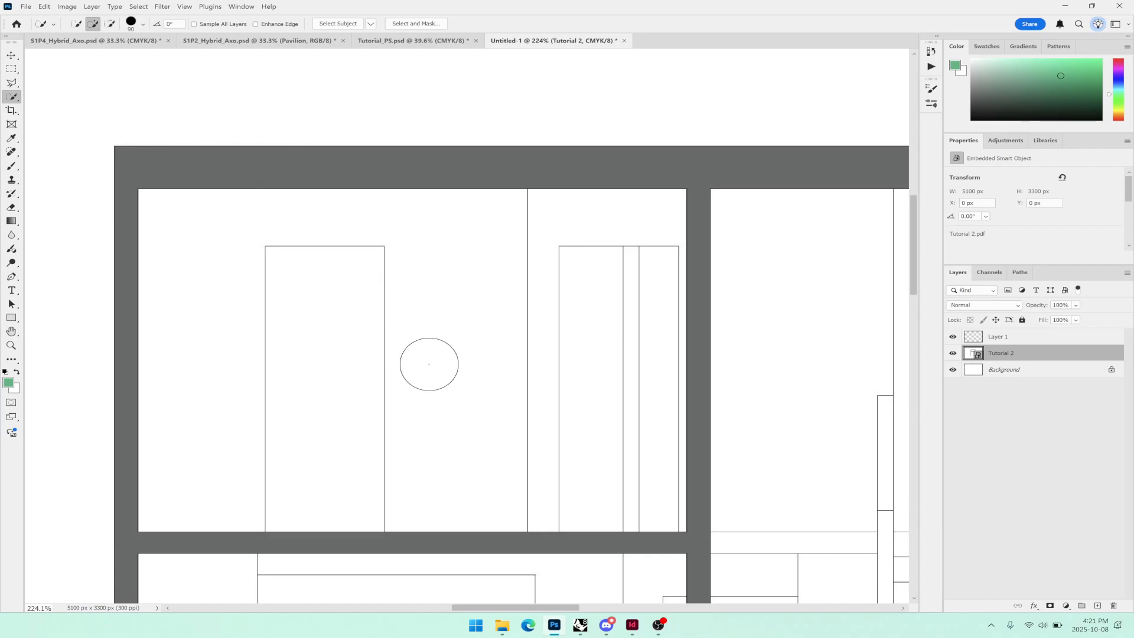
- Select the wall area around the door in the upper-left room with the Magic Wand and add it as a mask on Layer 1
{"action": "key", "text": "shift+w"}
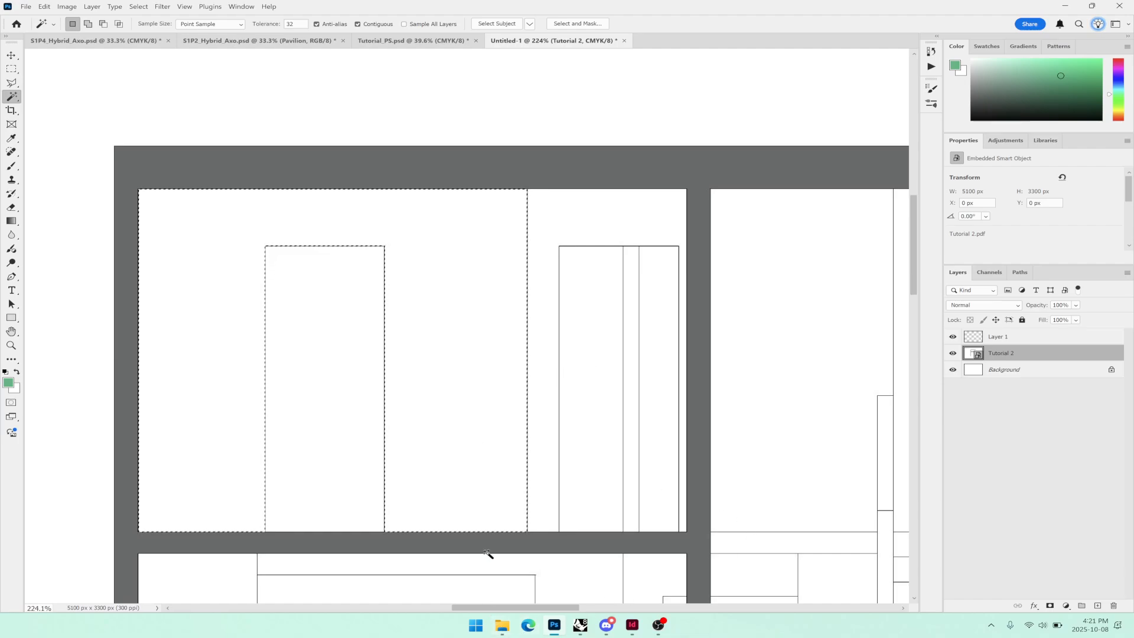
{"action": "left_click", "coordinate": [1005, 341]}
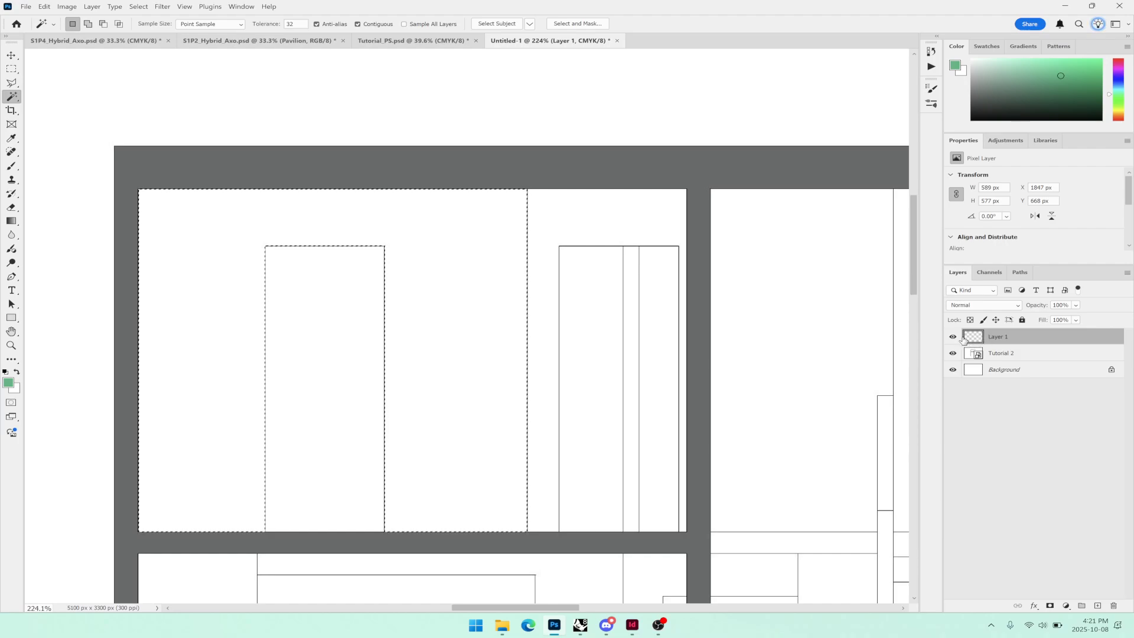
{"action": "left_click", "coordinate": [1051, 606]}
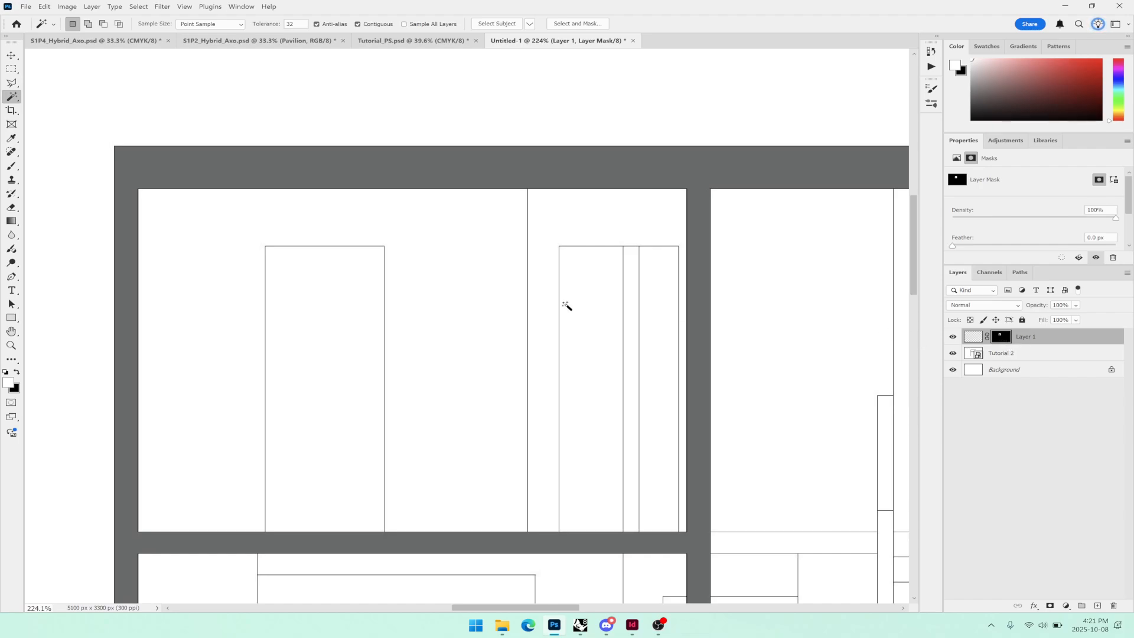
- Place the Texturelabs_InkPaint_408XL image from the Textures folder in 00_Assets as the uppermost layer at its default size
{"action": "left_click", "coordinate": [503, 627]}
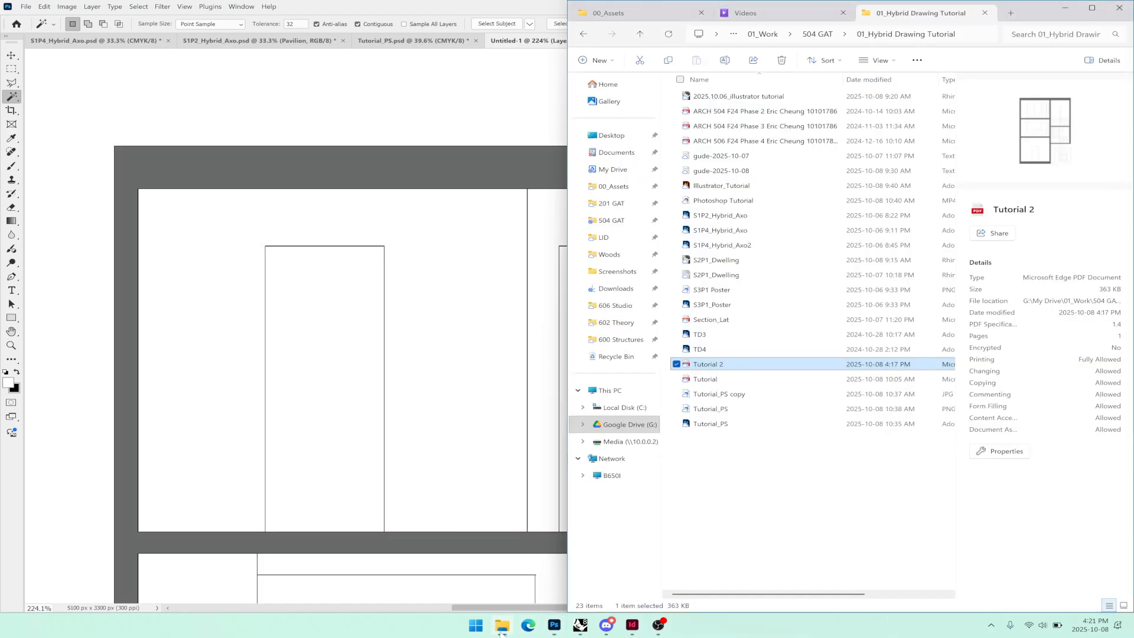
{"action": "left_click", "coordinate": [632, 14]}
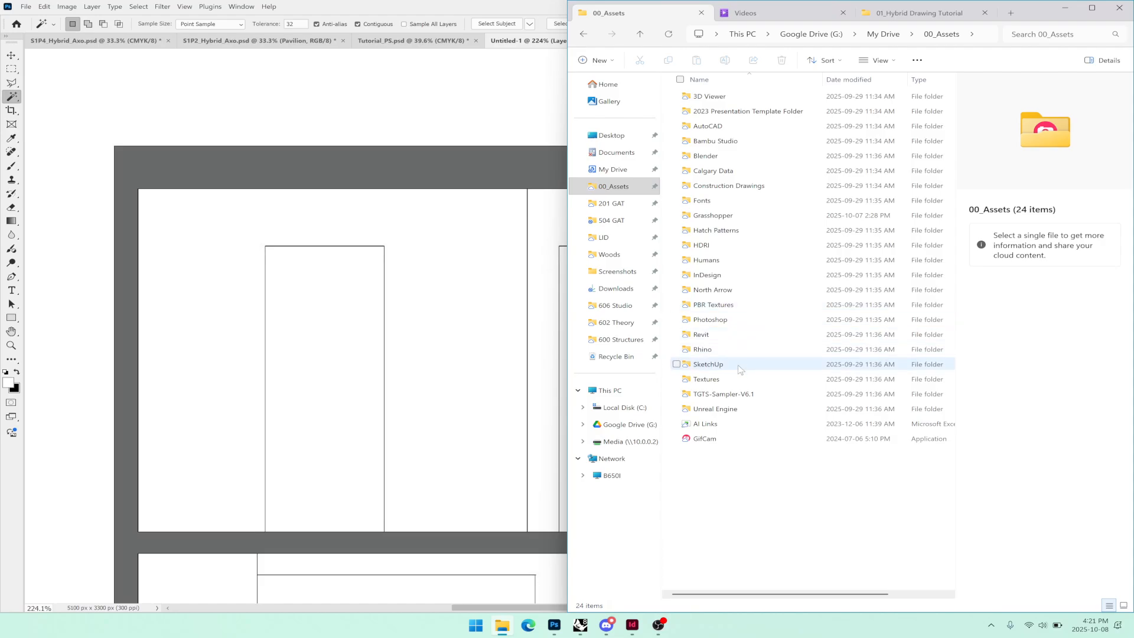
{"action": "double_click", "coordinate": [730, 380]}
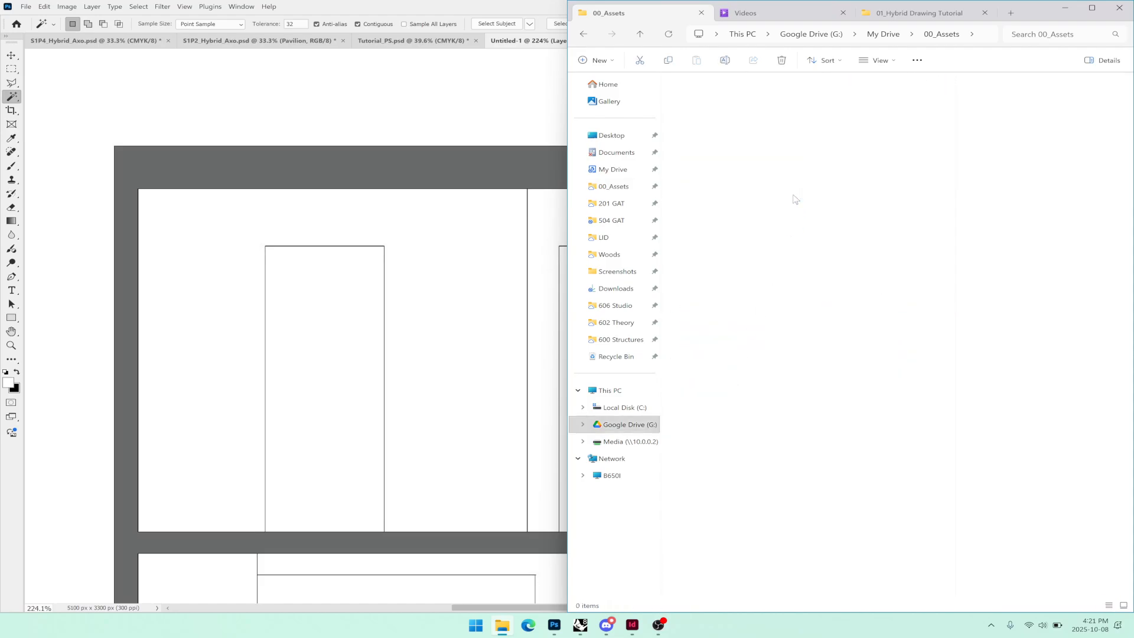
{"action": "scroll", "coordinate": [880, 257], "scroll_direction": "down", "scroll_amount": 5}
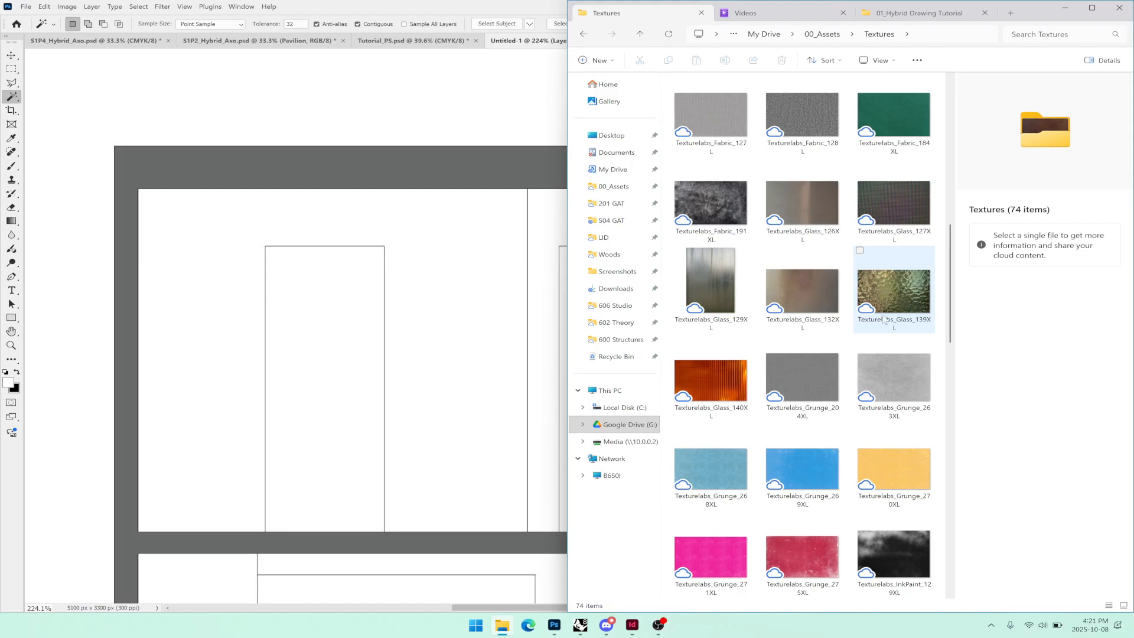
{"action": "scroll", "coordinate": [801, 293], "scroll_direction": "down", "scroll_amount": 6}
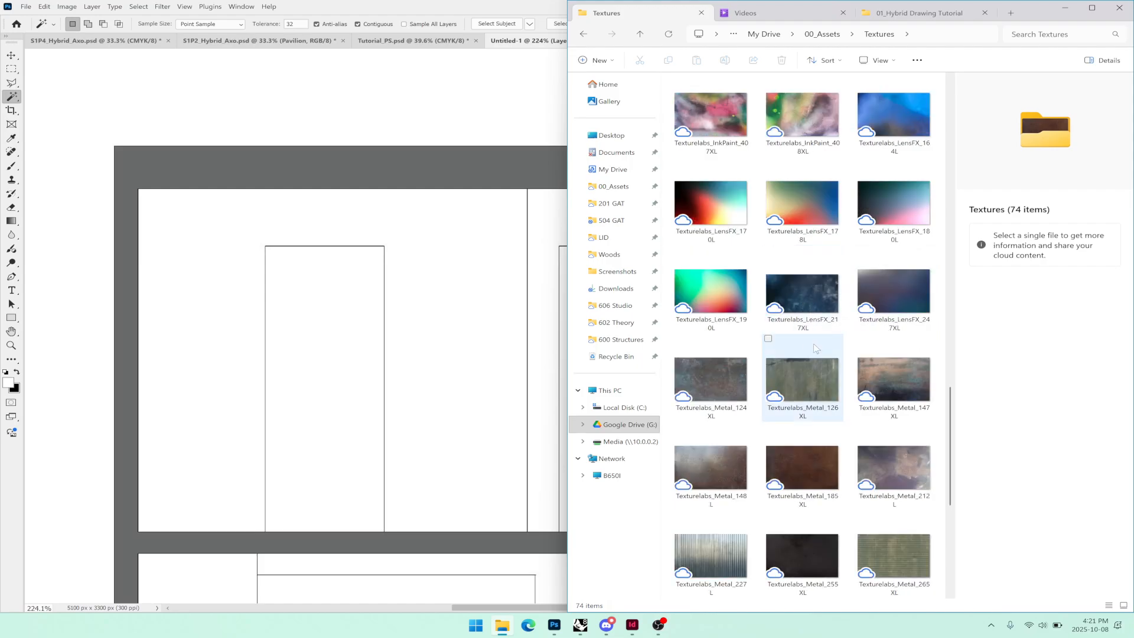
{"action": "left_click_drag", "start_coordinate": [812, 123], "coordinate": [256, 116]}
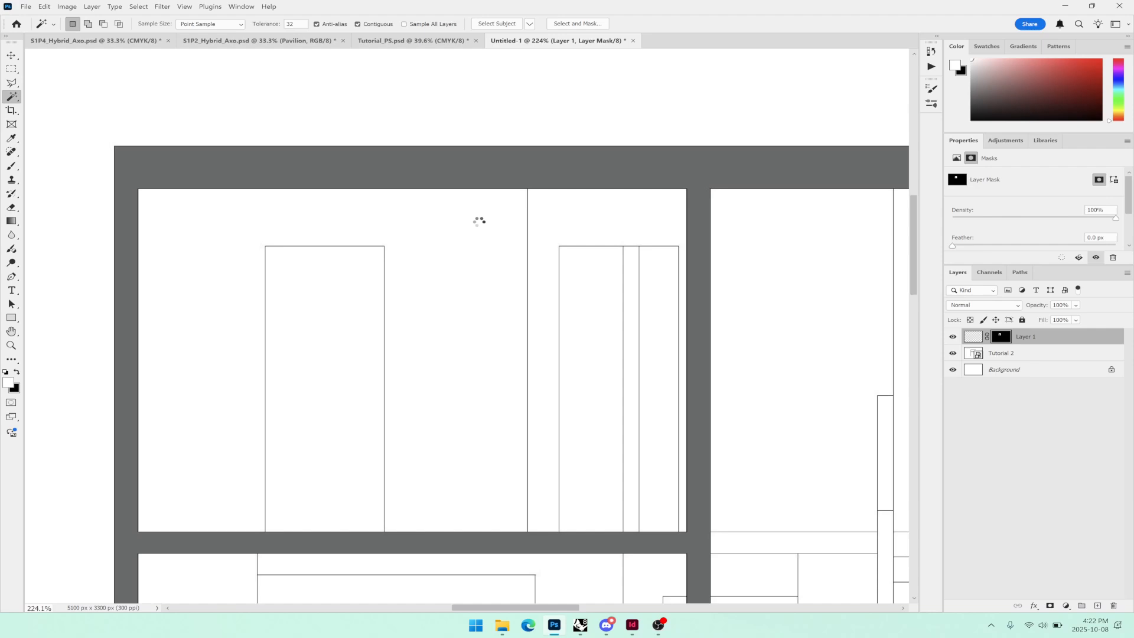
{"action": "scroll", "coordinate": [478, 226], "scroll_direction": "down", "scroll_amount": 5}
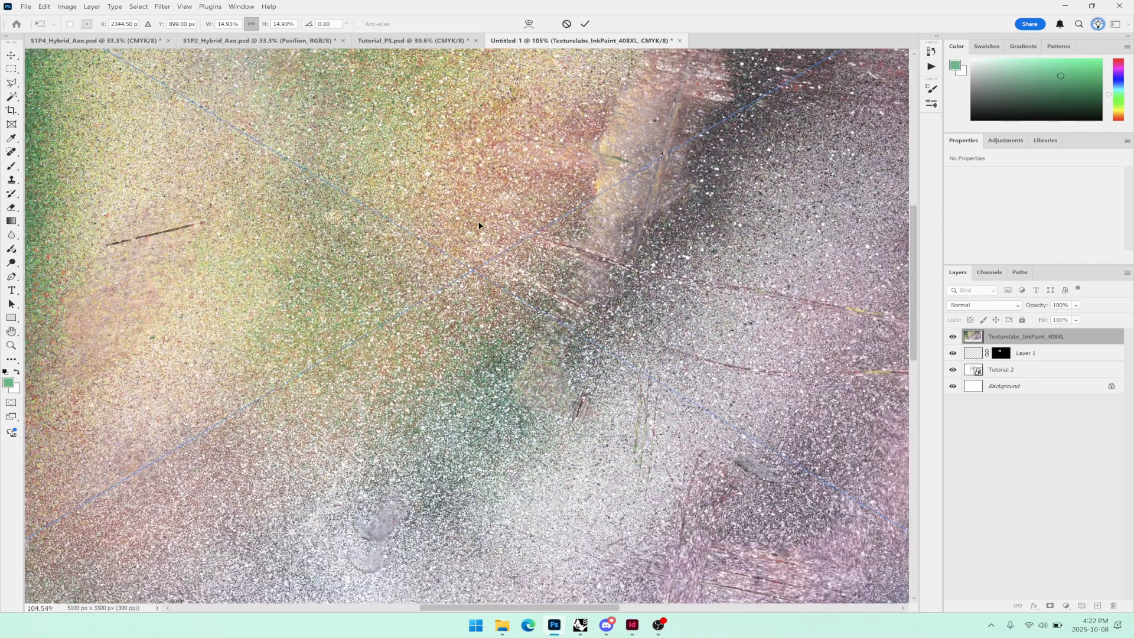
{"action": "scroll", "coordinate": [479, 226], "scroll_direction": "down", "scroll_amount": 1}
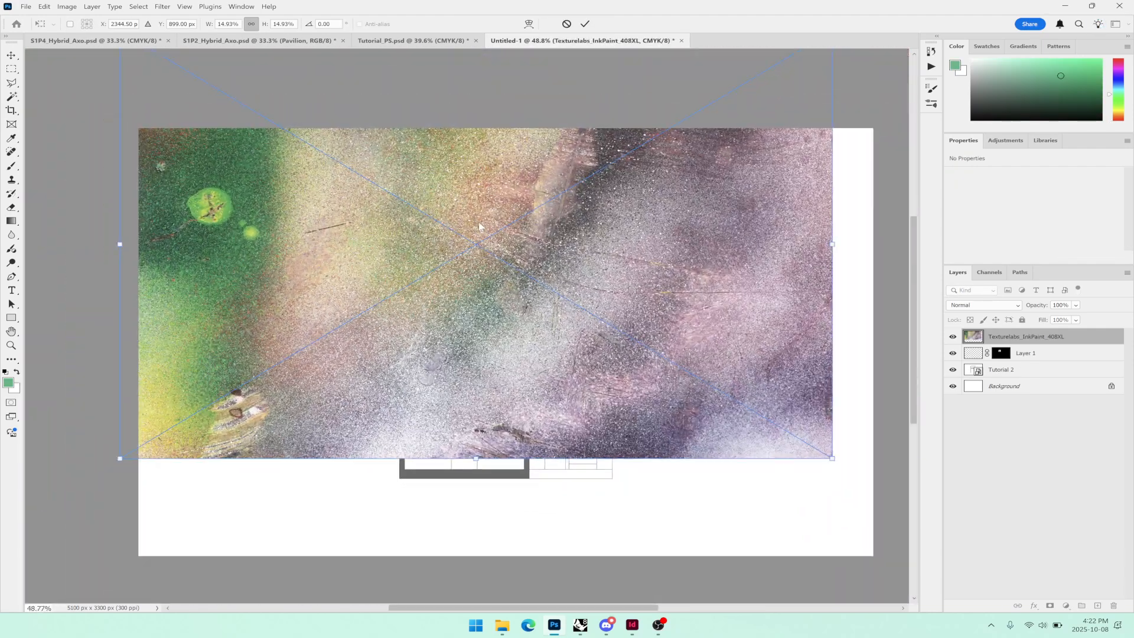
{"action": "key", "text": "alt+space"}
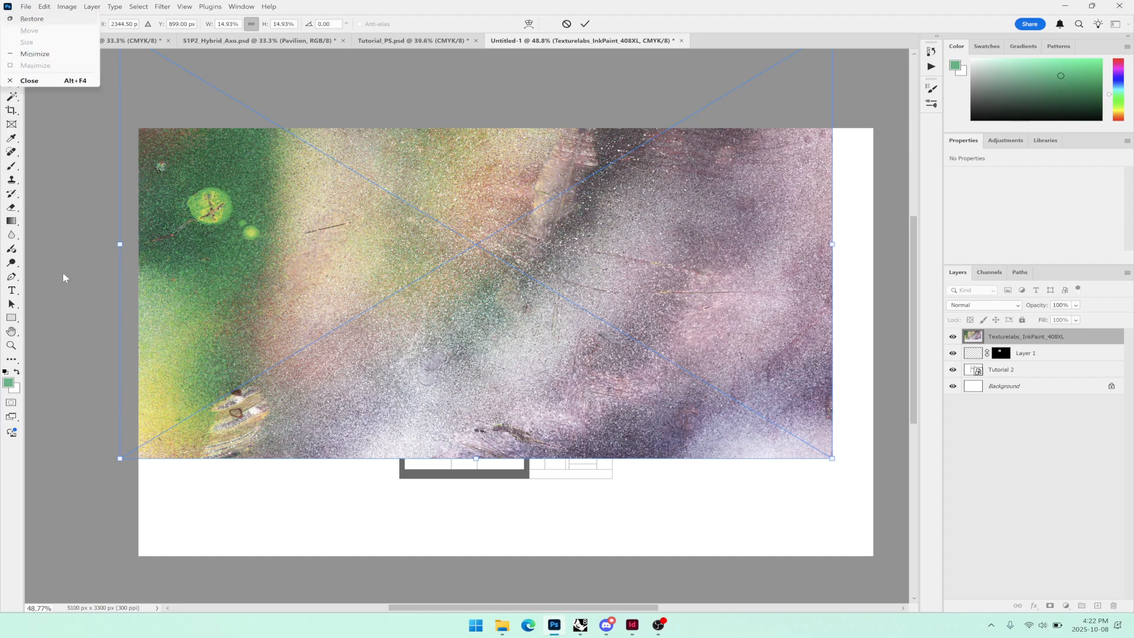
{"action": "key", "text": "Escape"}
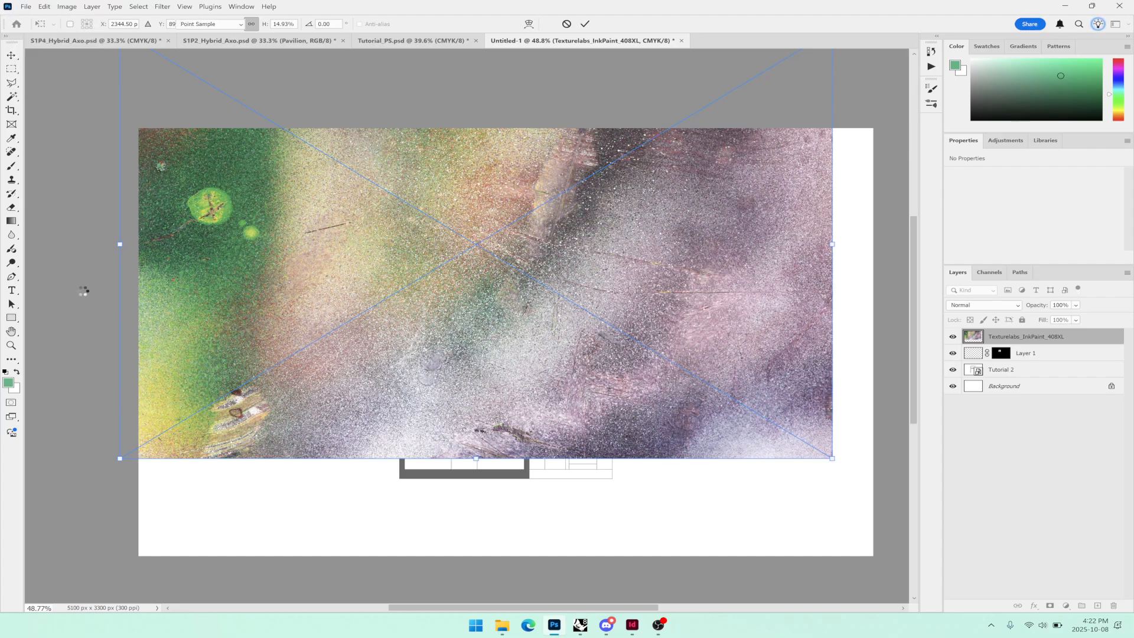
{"action": "key", "text": "w"}
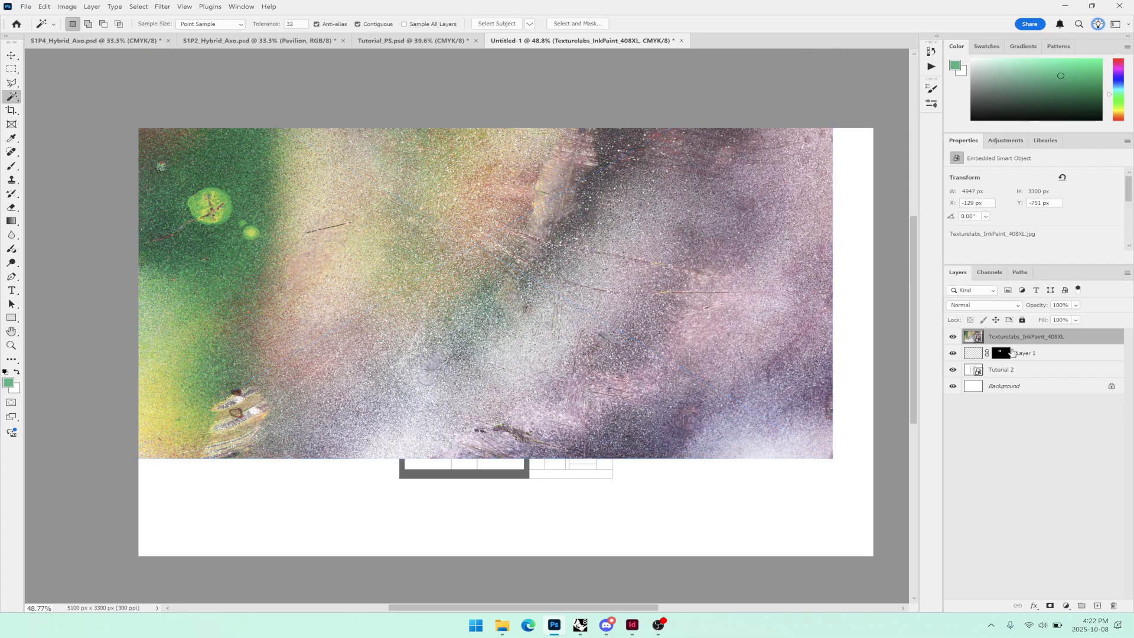
- Move the layer mask from Layer 1 onto the InkPaint texture layer so the texture fills only the upper-left room's wall
{"action": "left_click", "coordinate": [1003, 354]}
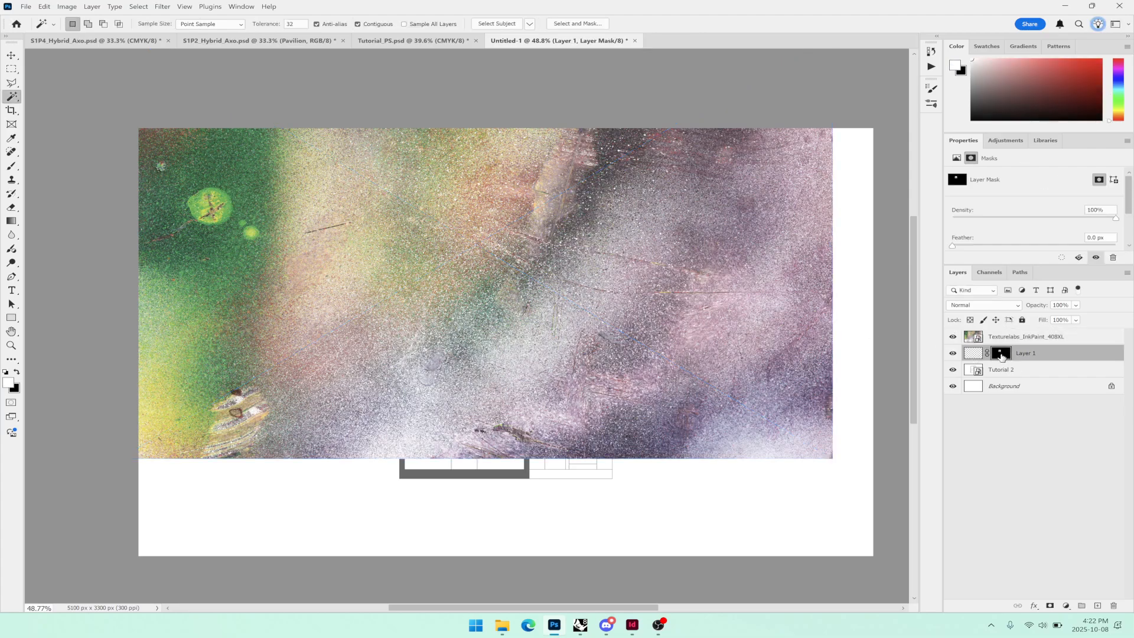
{"action": "left_click_drag", "start_coordinate": [1001, 357], "coordinate": [1002, 341]}
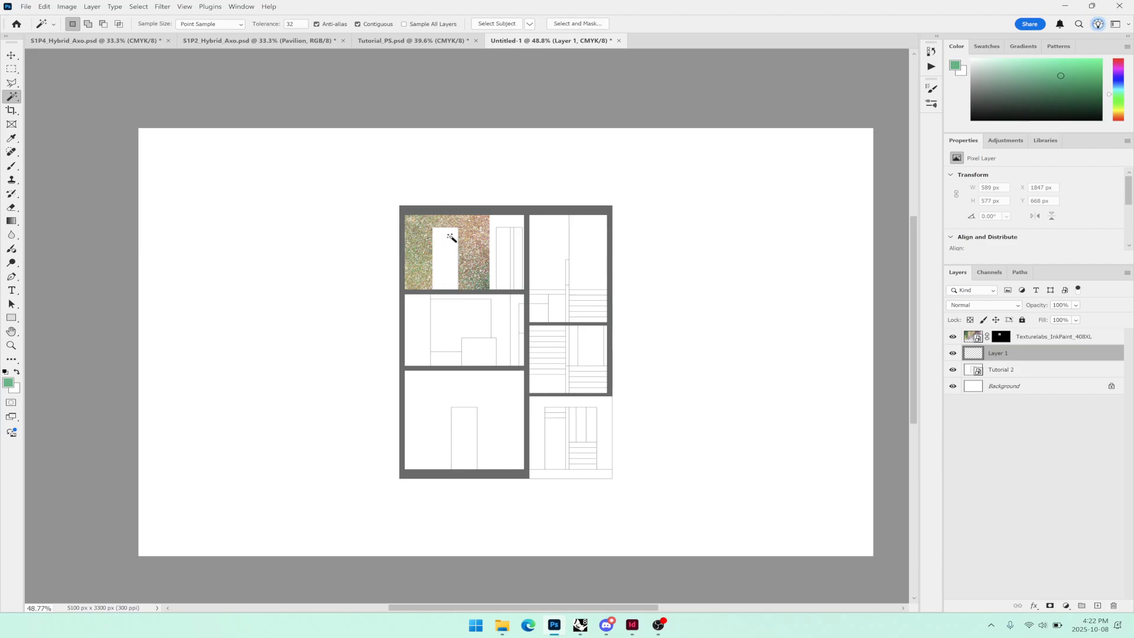
{"action": "key", "text": "v"}
{"action": "scroll", "coordinate": [512, 279], "scroll_direction": "up", "scroll_amount": 5}
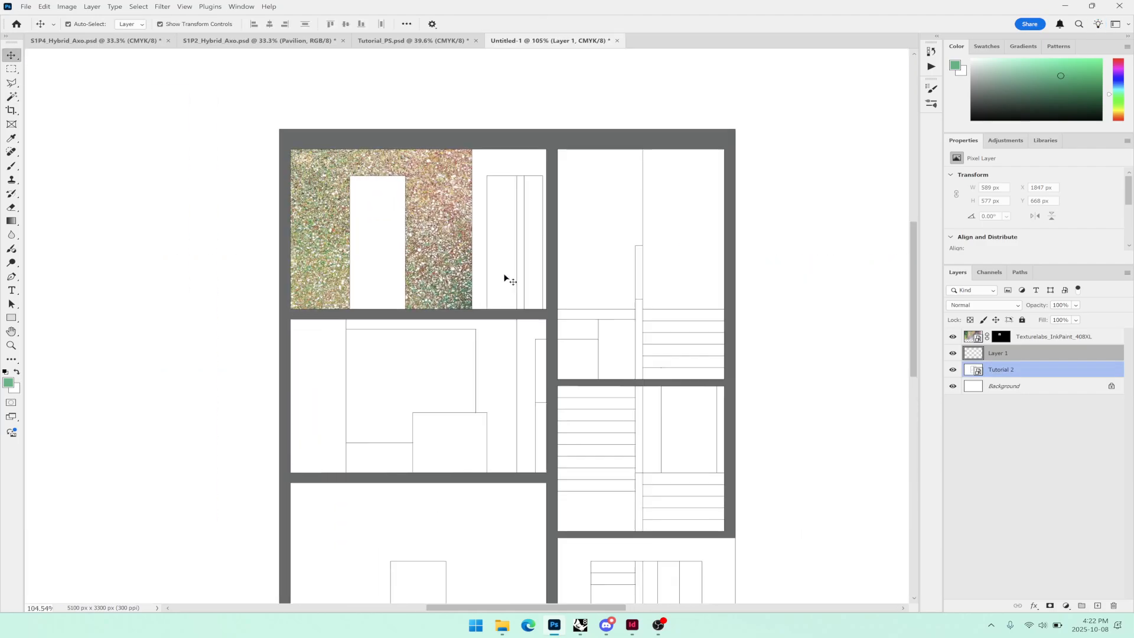
{"action": "left_click_drag", "start_coordinate": [512, 279], "coordinate": [621, 297]}
{"action": "scroll", "coordinate": [610, 283], "scroll_direction": "up", "scroll_amount": 4}
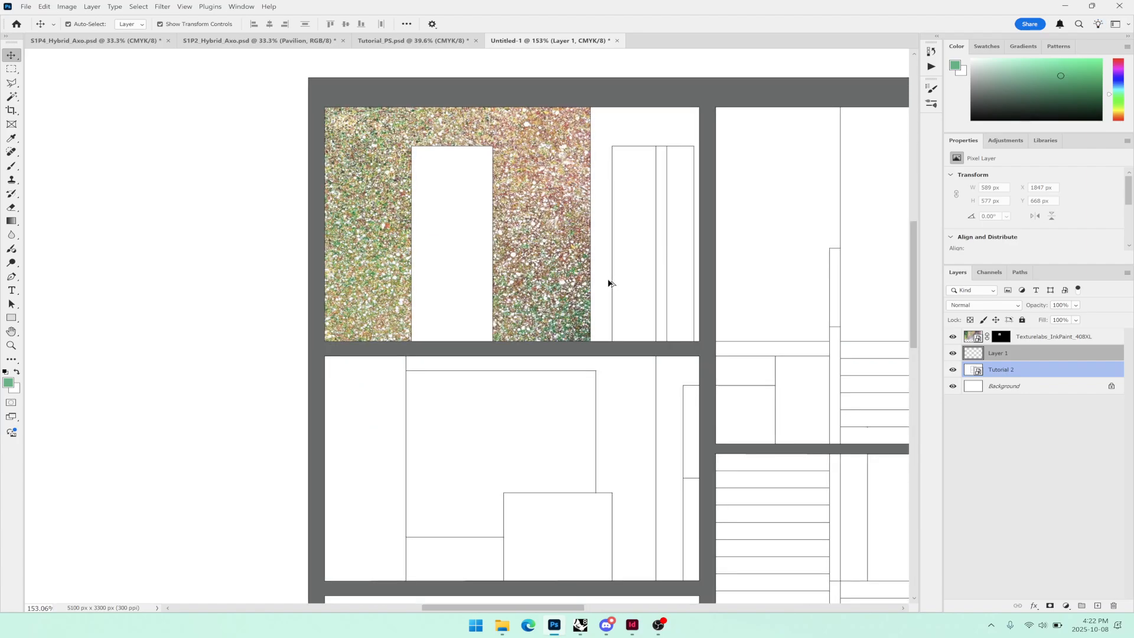
{"action": "scroll", "coordinate": [610, 283], "scroll_direction": "up", "scroll_amount": 3}
{"action": "left_click_drag", "start_coordinate": [620, 213], "coordinate": [625, 261]}
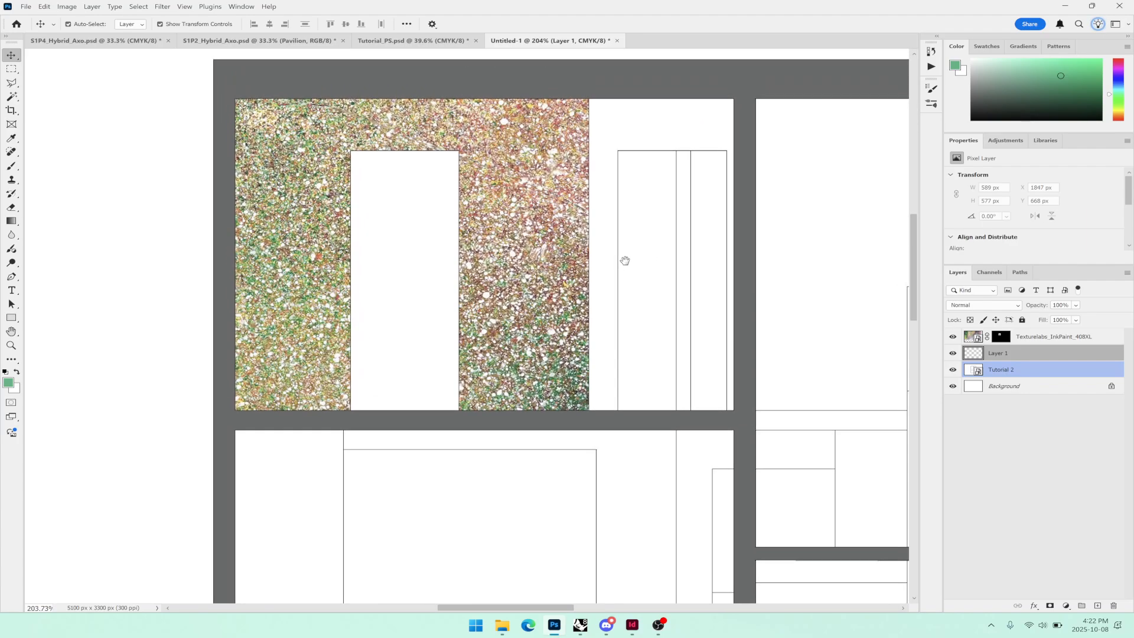
{"action": "key", "text": "w"}
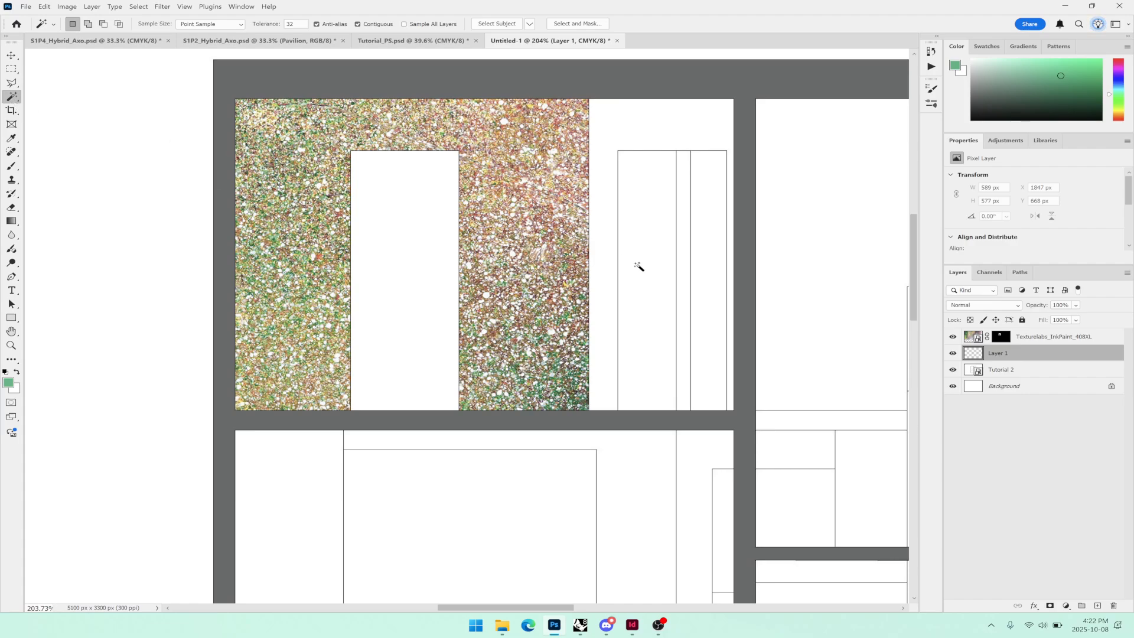
{"action": "key", "text": "shift+w"}
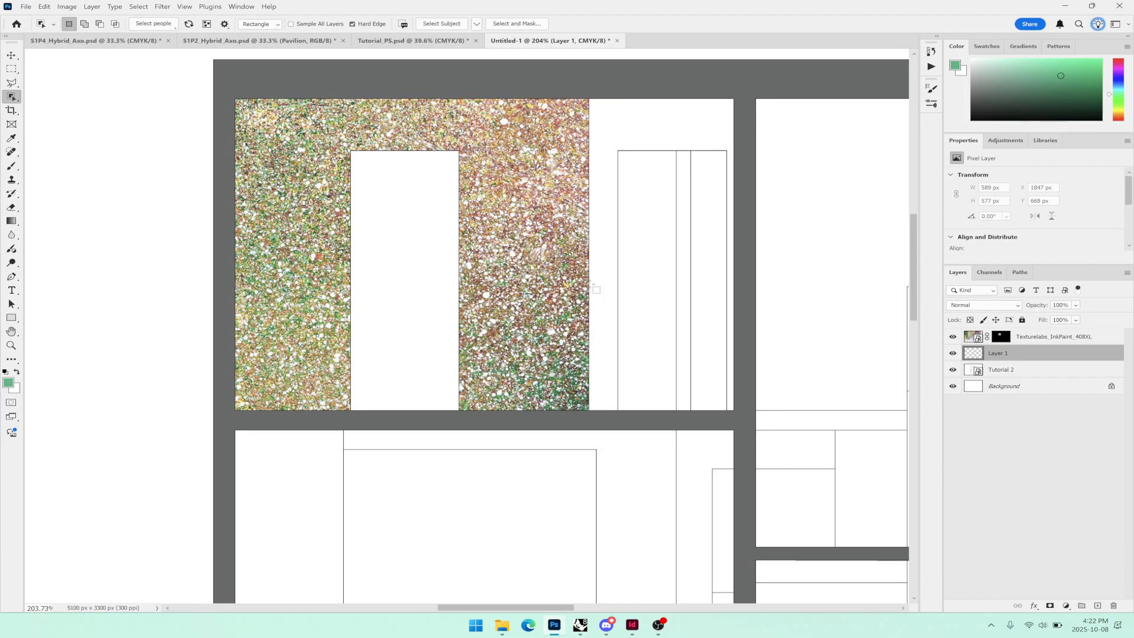
{"action": "scroll", "coordinate": [592, 283], "scroll_direction": "down", "scroll_amount": 4}
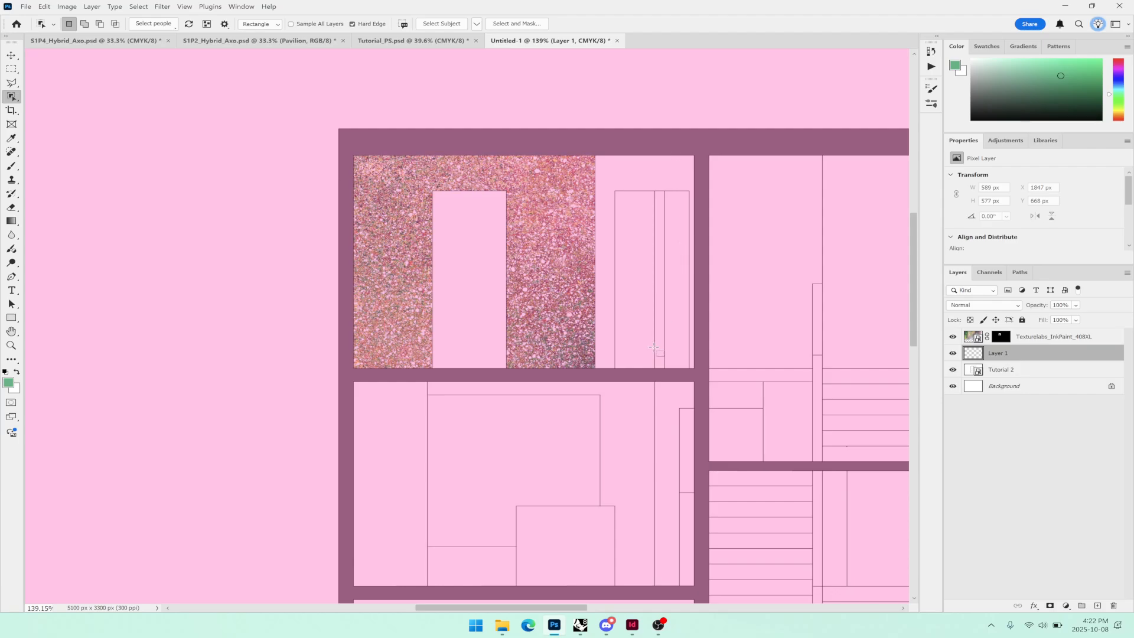
{"action": "scroll", "coordinate": [591, 366], "scroll_direction": "down", "scroll_amount": 3}
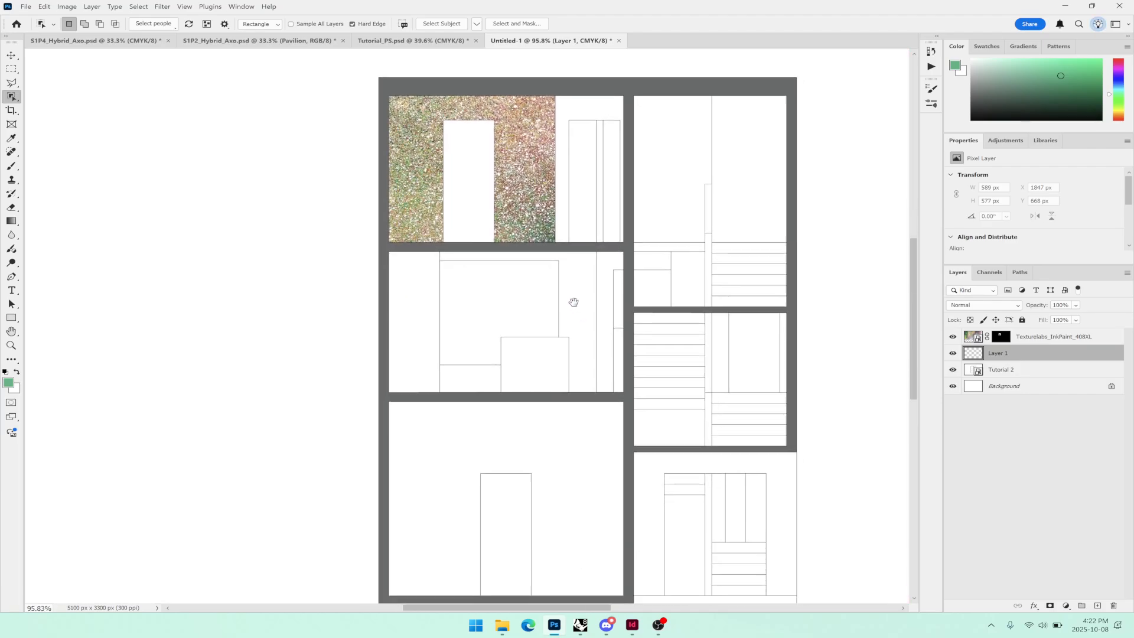
{"action": "scroll", "coordinate": [549, 283], "scroll_direction": "down", "scroll_amount": 1}
{"action": "scroll", "coordinate": [544, 287], "scroll_direction": "down", "scroll_amount": 1}
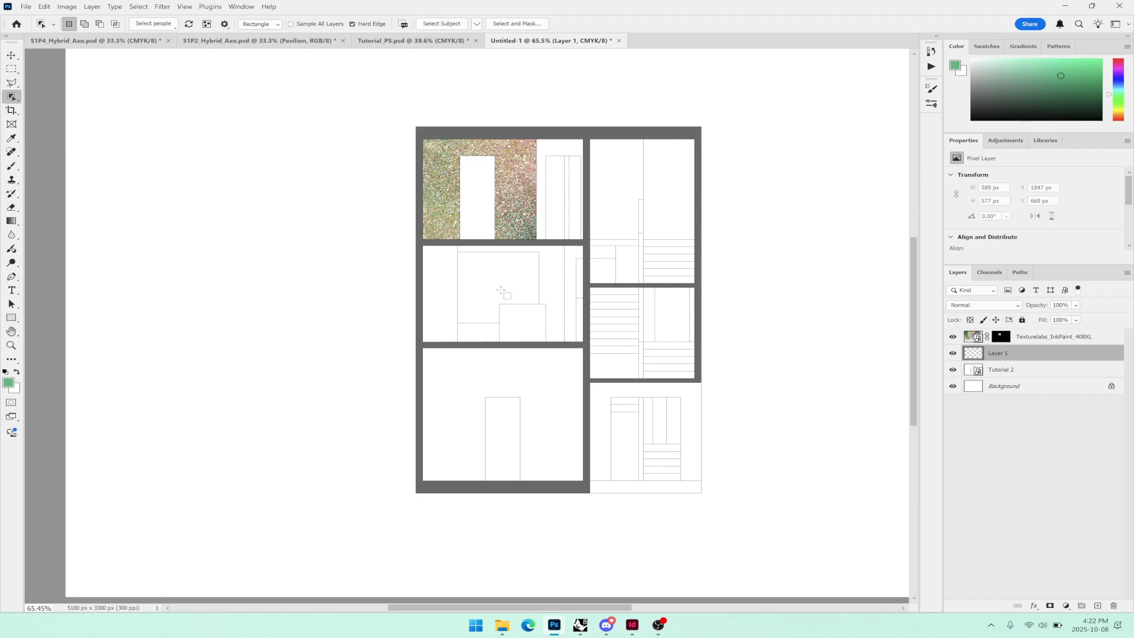
{"action": "scroll", "coordinate": [401, 266], "scroll_direction": "up", "scroll_amount": 1}
{"action": "scroll", "coordinate": [401, 265], "scroll_direction": "right", "scroll_amount": 1}
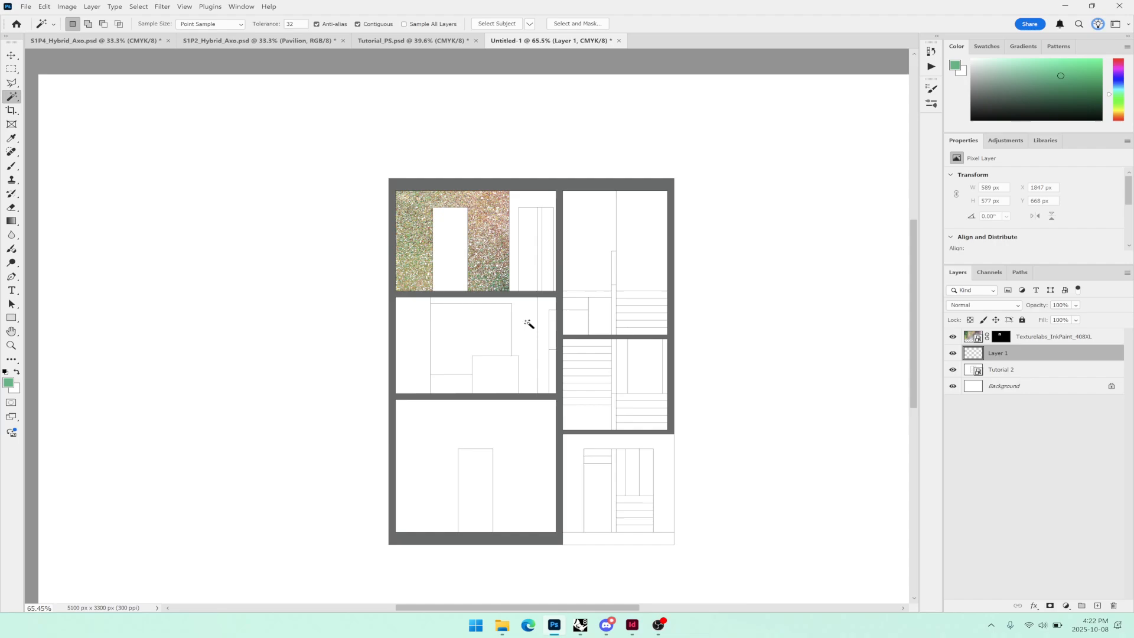
{"action": "key", "text": "shift+w"}
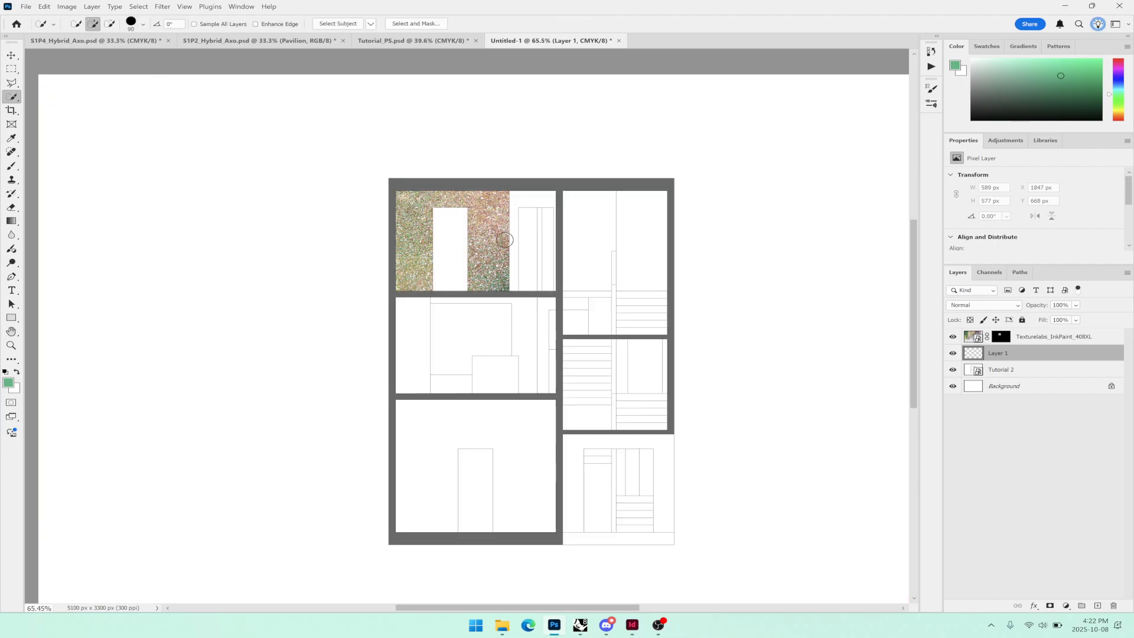
{"action": "key", "text": "shift+w"}
{"action": "key", "text": "shift+w"}
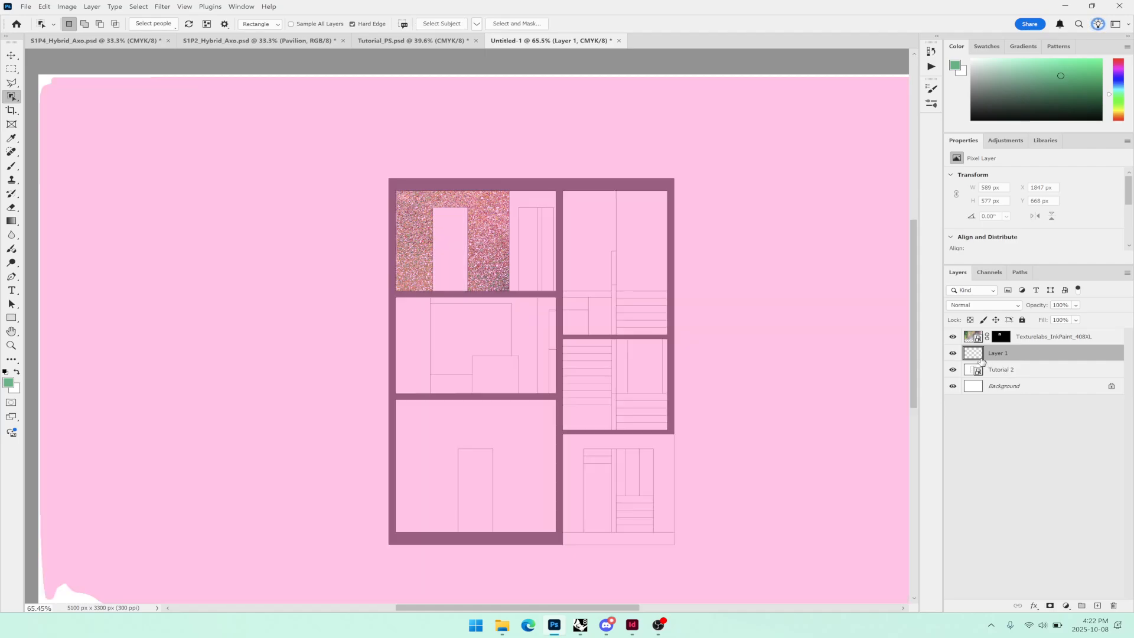
{"action": "key", "text": "shift+w"}
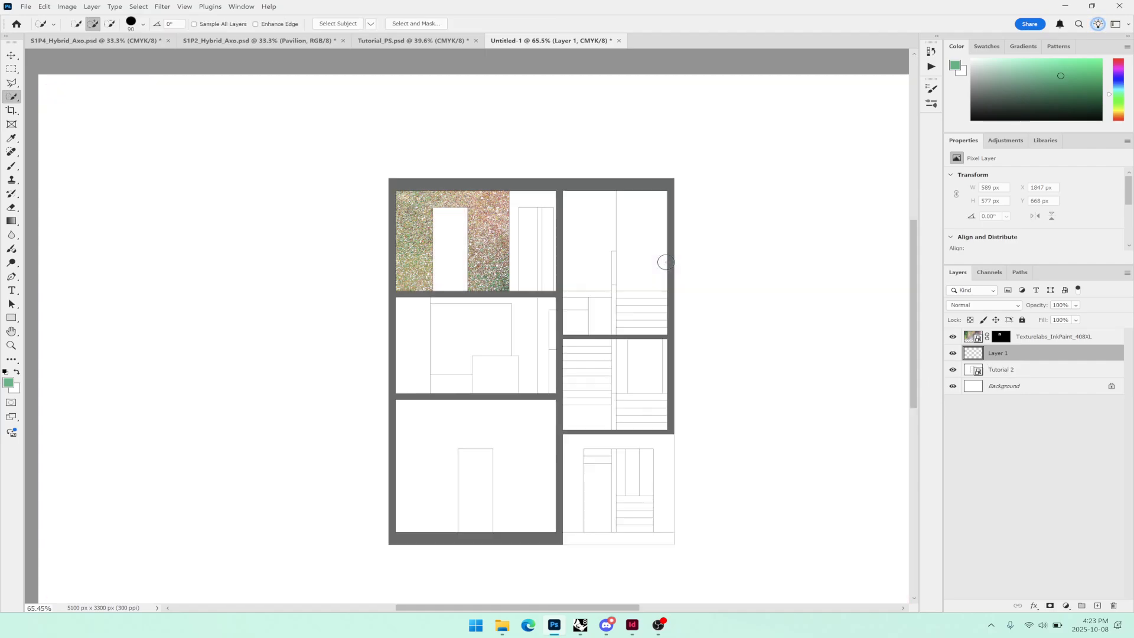
- Switch to File Explorer and open the Non Scandinavia (Posterized) folder inside Humans in 00_Assets
{"action": "left_click", "coordinate": [503, 626]}
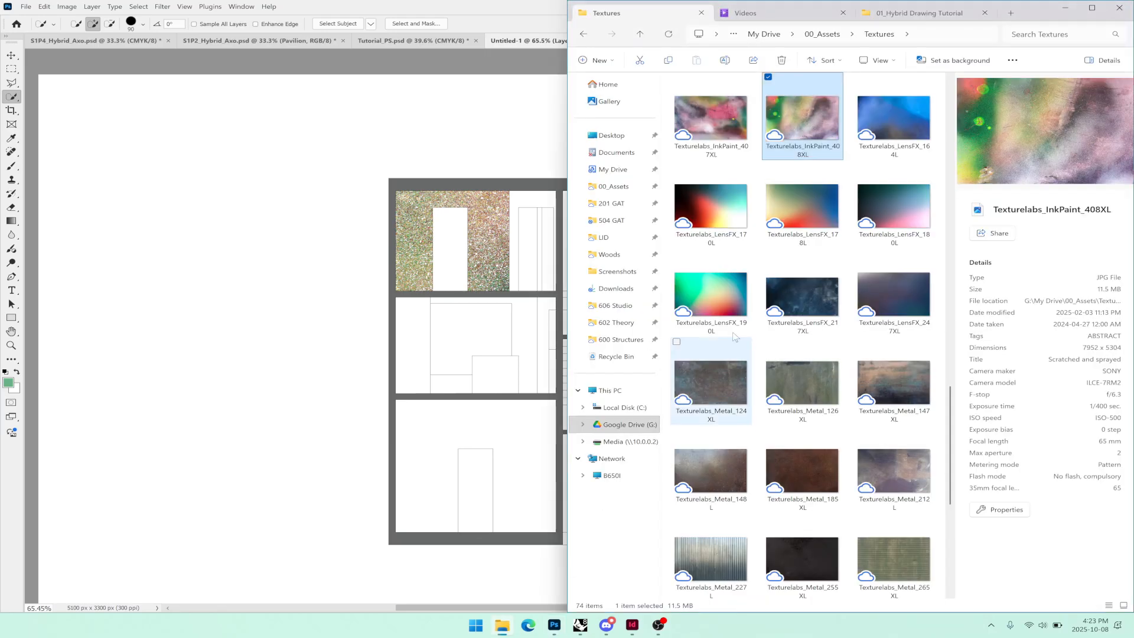
{"action": "left_click", "coordinate": [821, 37]}
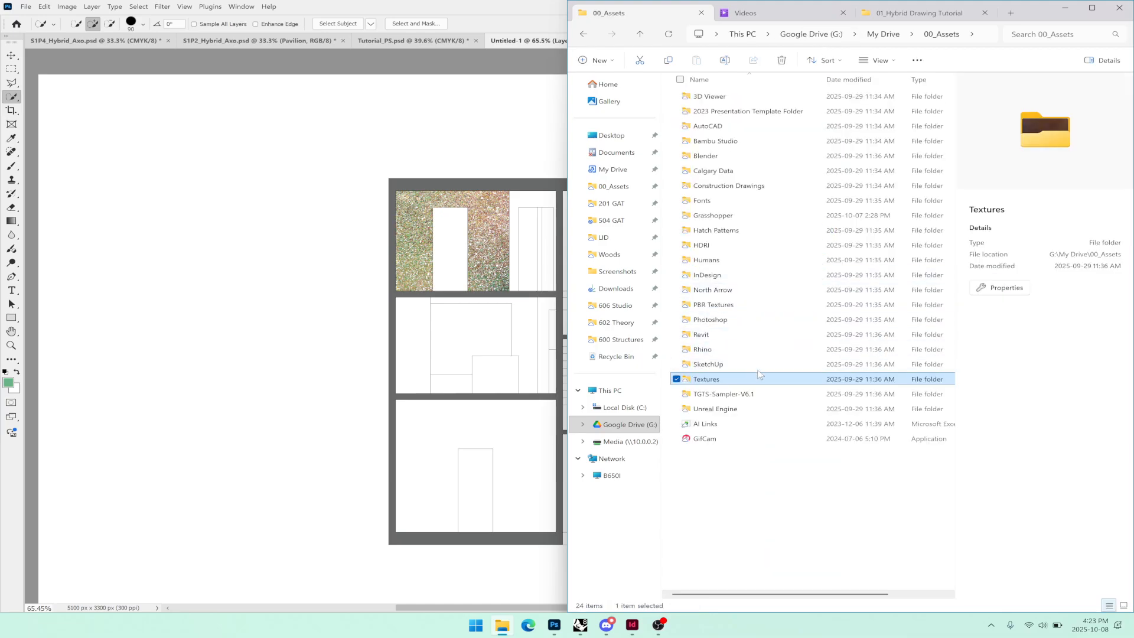
{"action": "double_click", "coordinate": [712, 260]}
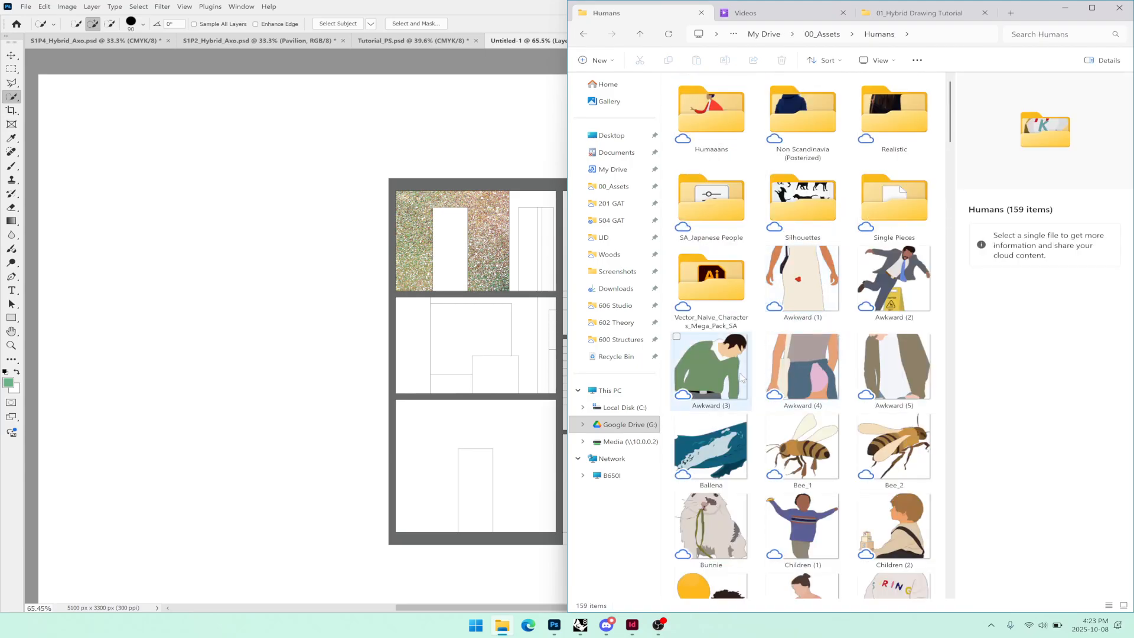
{"action": "double_click", "coordinate": [795, 118]}
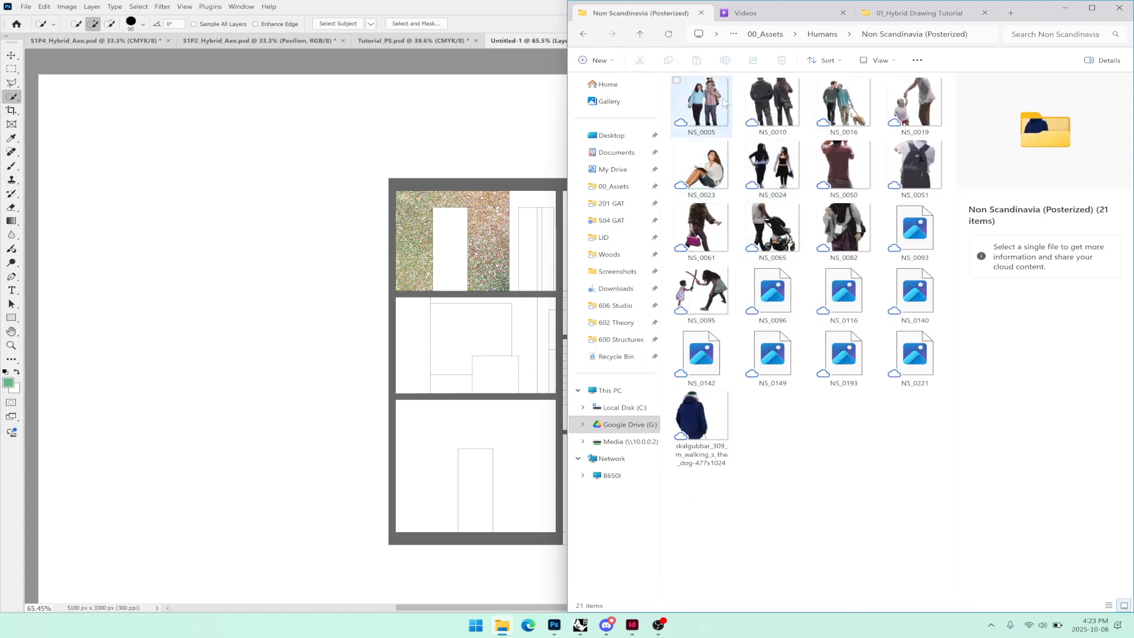
- Place the NS_0016 image of two people with a dog in the drawing's lower-left room, scaled to about 32%
{"action": "left_click", "coordinate": [842, 109]}
{"action": "left_click_drag", "start_coordinate": [763, 152], "coordinate": [291, 245]}
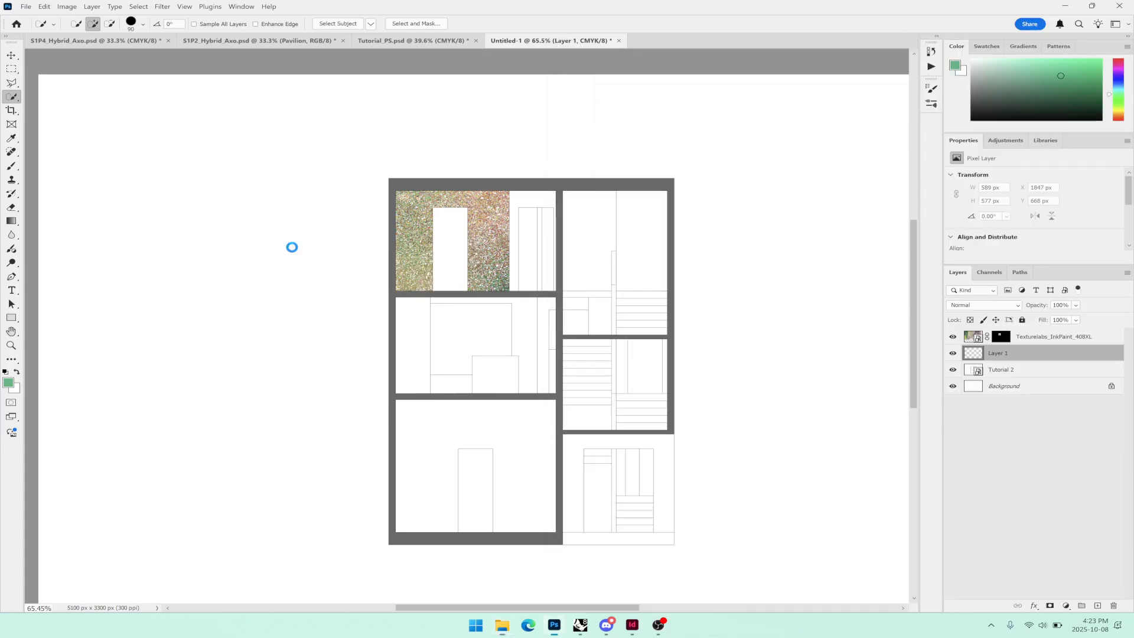
{"action": "left_click_drag", "start_coordinate": [488, 317], "coordinate": [276, 300]}
{"action": "left_click_drag", "start_coordinate": [215, 264], "coordinate": [405, 470]}
{"action": "scroll", "coordinate": [529, 495], "scroll_direction": "up", "scroll_amount": 2}
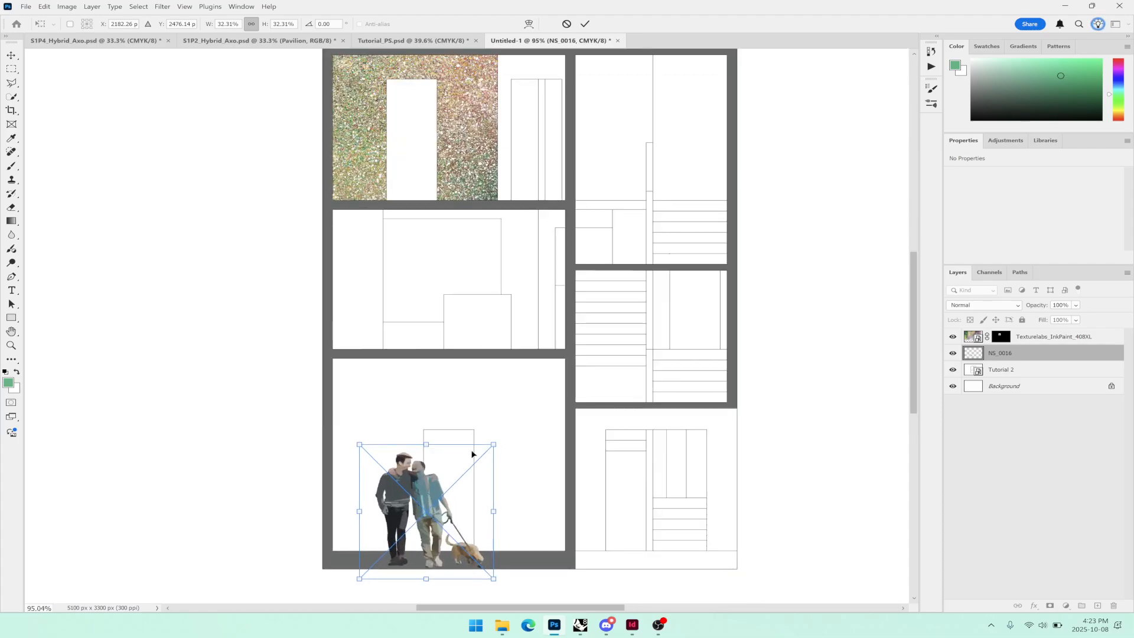
{"action": "key", "text": "Return"}
- Select only the dog in the NS_0016 image with the Object Selection tool in Rectangle mode
{"action": "key", "text": "w"}
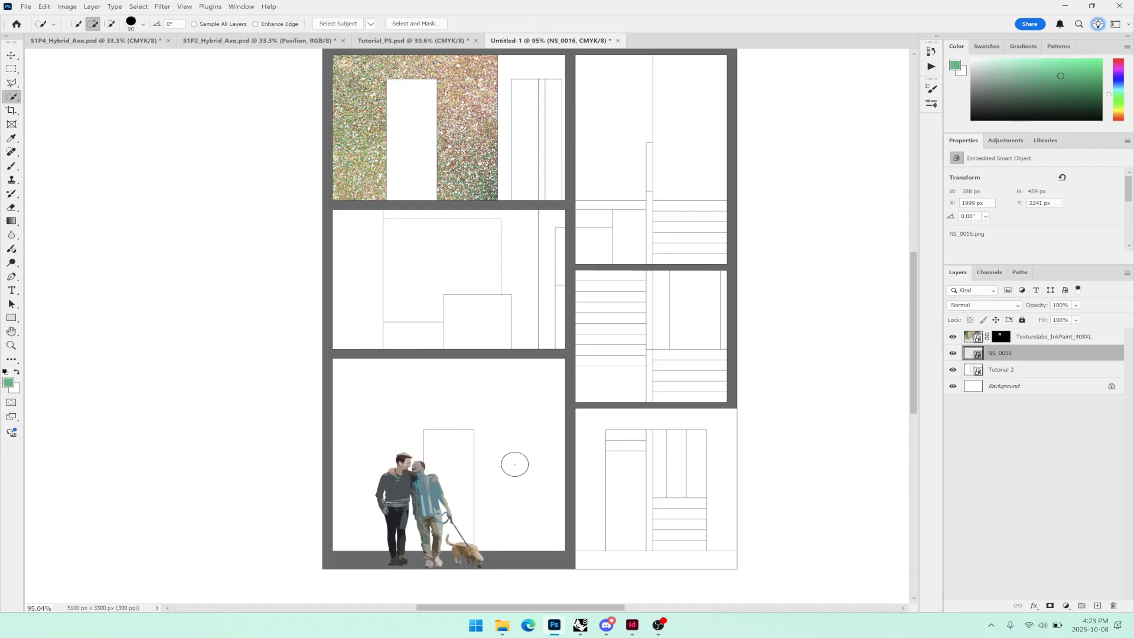
{"action": "scroll", "coordinate": [514, 463], "scroll_direction": "up", "scroll_amount": 2}
{"action": "left_click_drag", "start_coordinate": [473, 517], "coordinate": [537, 368]}
{"action": "scroll", "coordinate": [508, 396], "scroll_direction": "up", "scroll_amount": 7}
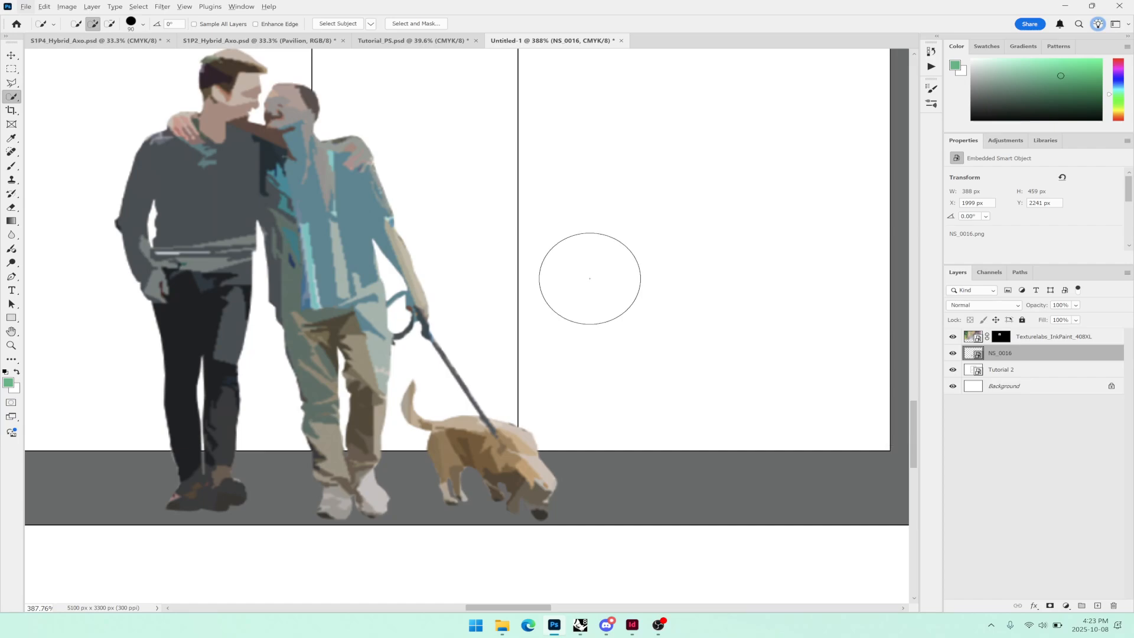
{"action": "right_click", "coordinate": [619, 306], "text": "alt"}
{"action": "left_click_drag", "start_coordinate": [587, 312], "coordinate": [522, 317]}
{"action": "key", "text": "shift+w"}
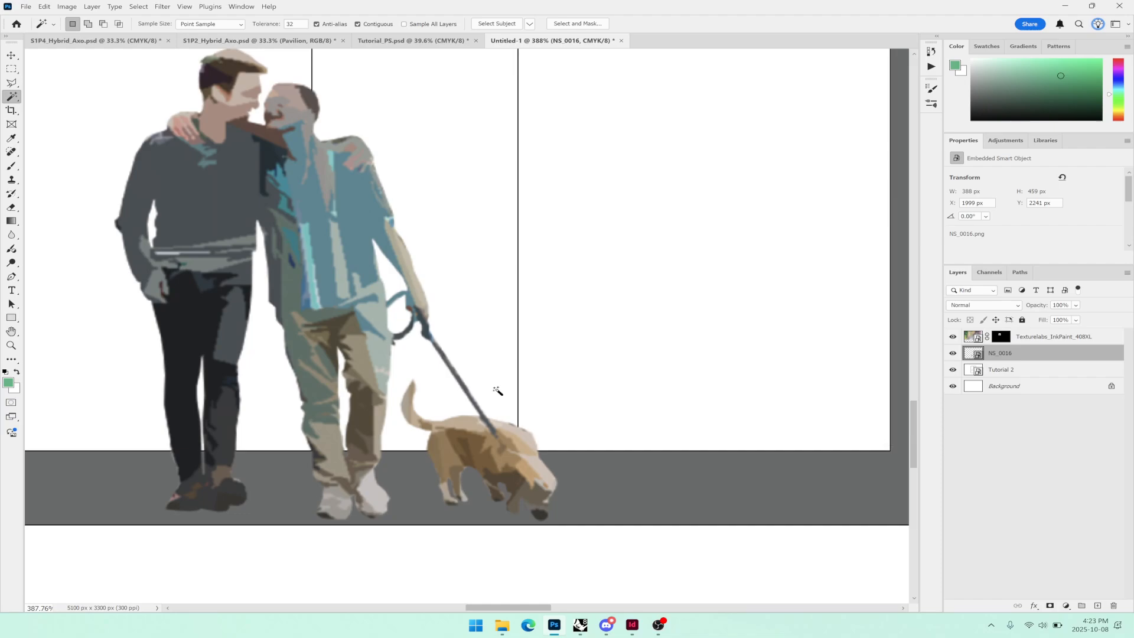
{"action": "key", "text": "shift+w"}
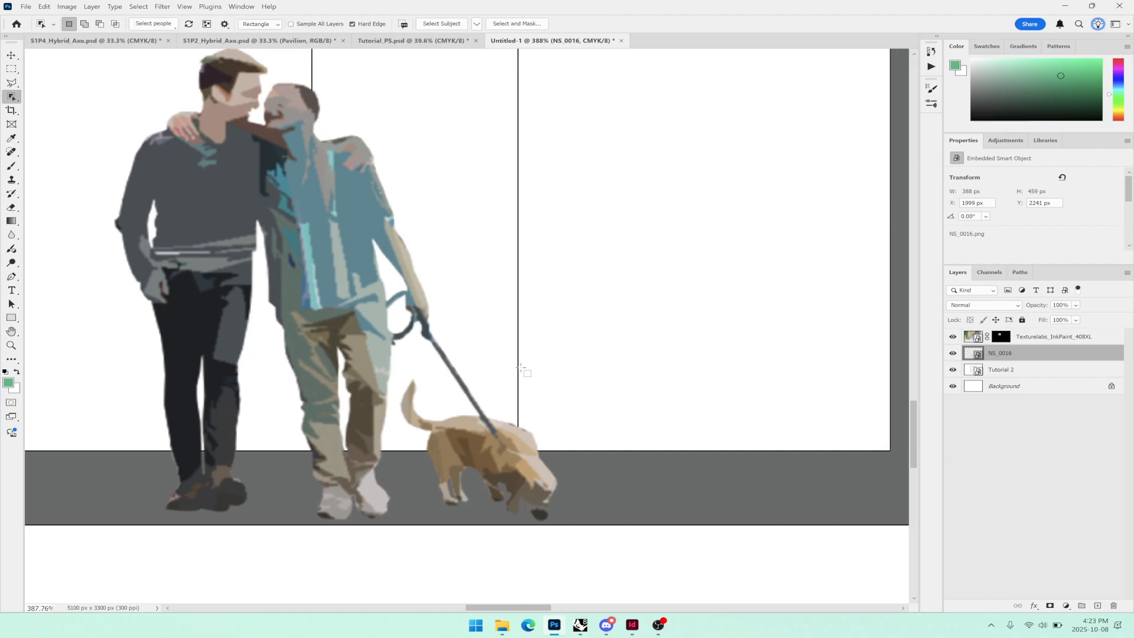
{"action": "left_click_drag", "start_coordinate": [522, 368], "coordinate": [378, 531]}
{"action": "left_click_drag", "start_coordinate": [583, 556], "coordinate": [398, 364]}
- Invert the dog selection and add it as a layer mask on NS_0016 so that only the dog is hidden
{"action": "left_click", "coordinate": [1049, 607]}
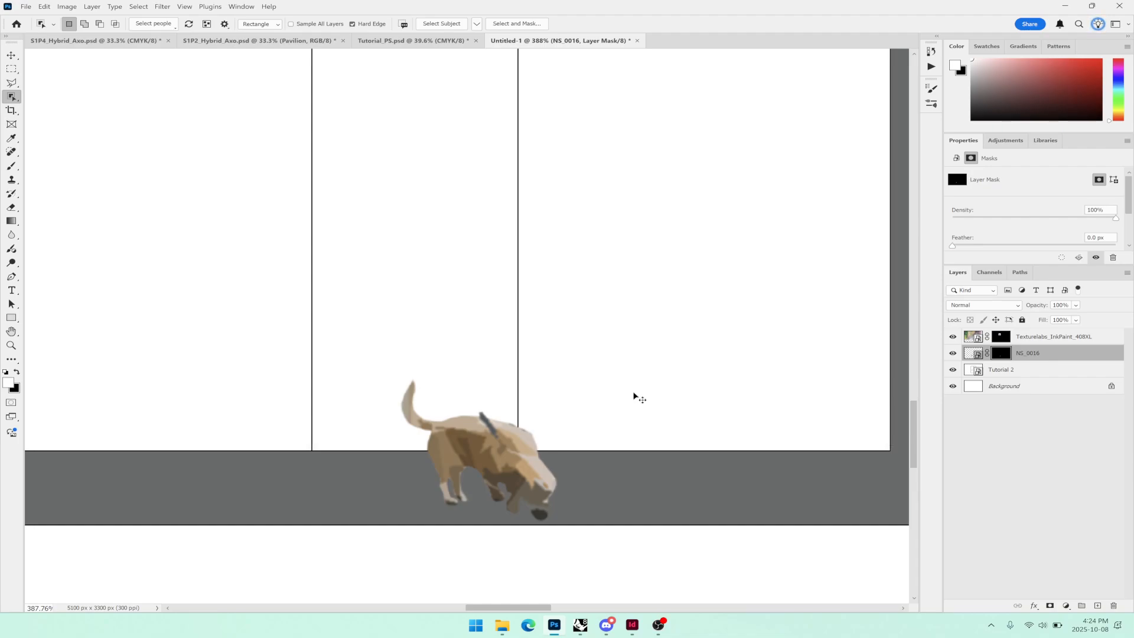
{"action": "key", "text": "ctrl+z"}
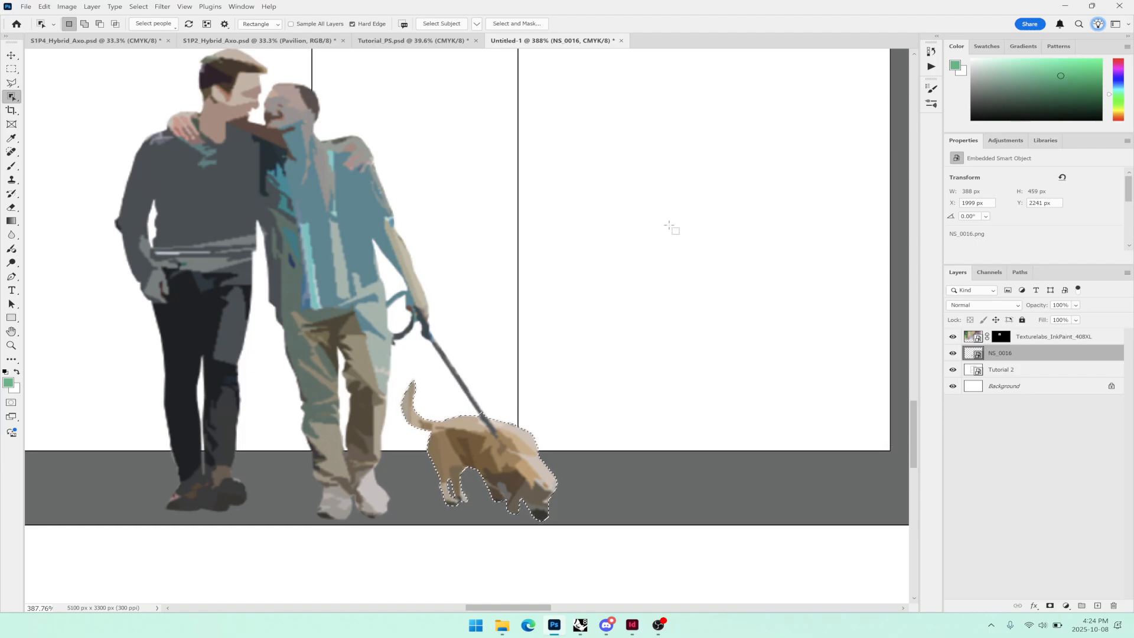
{"action": "left_click", "coordinate": [138, 7]}
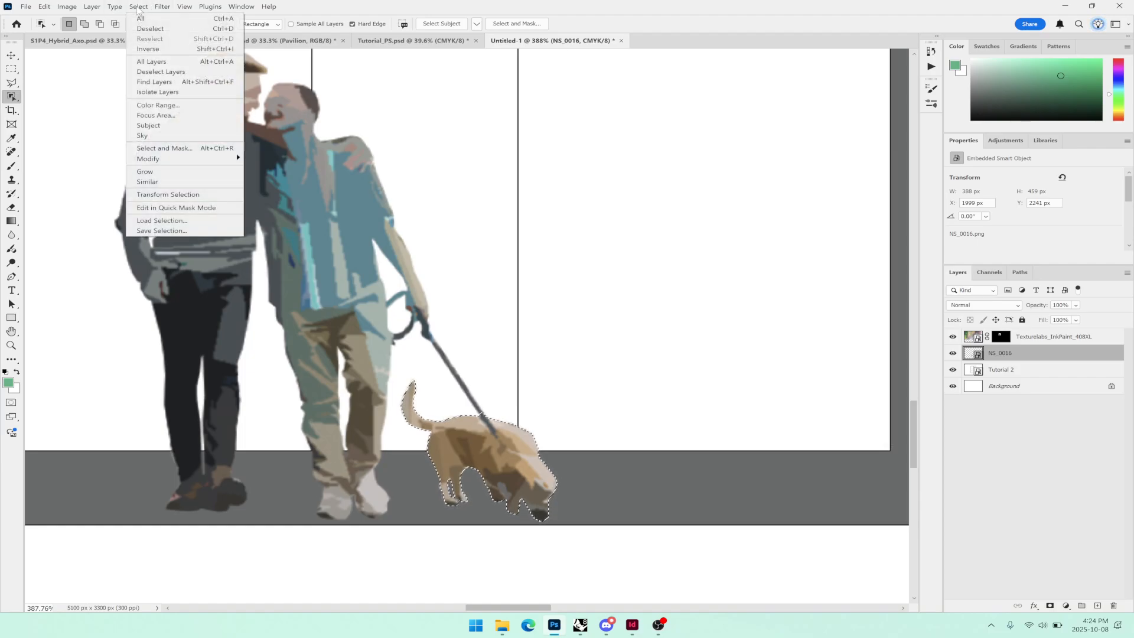
{"action": "left_click", "coordinate": [159, 50]}
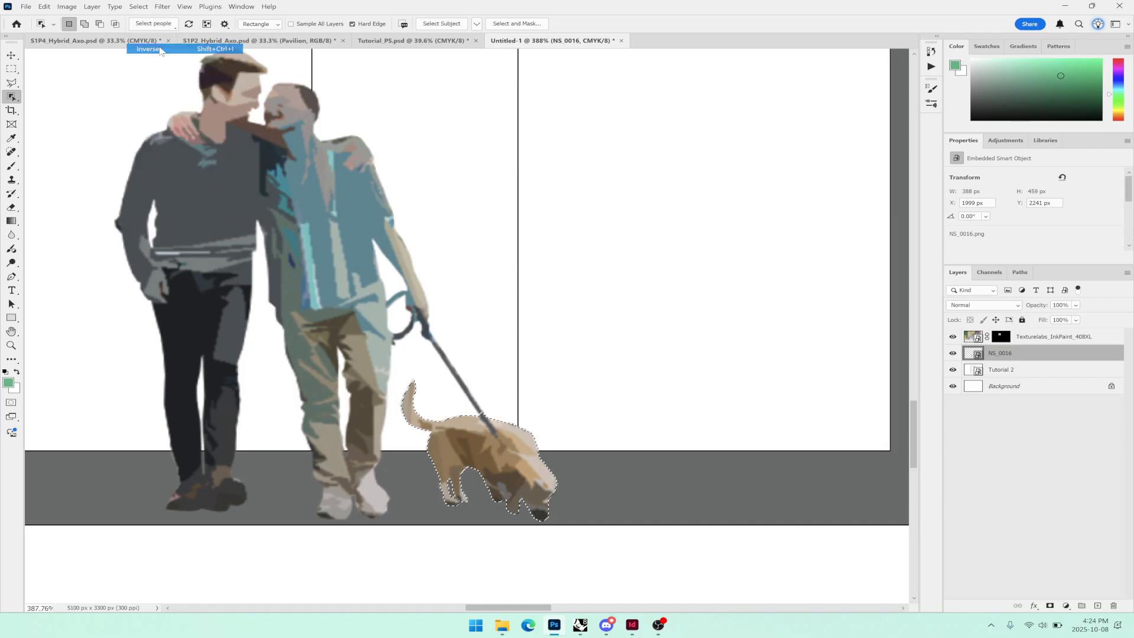
{"action": "scroll", "coordinate": [495, 278], "scroll_direction": "down", "scroll_amount": 4}
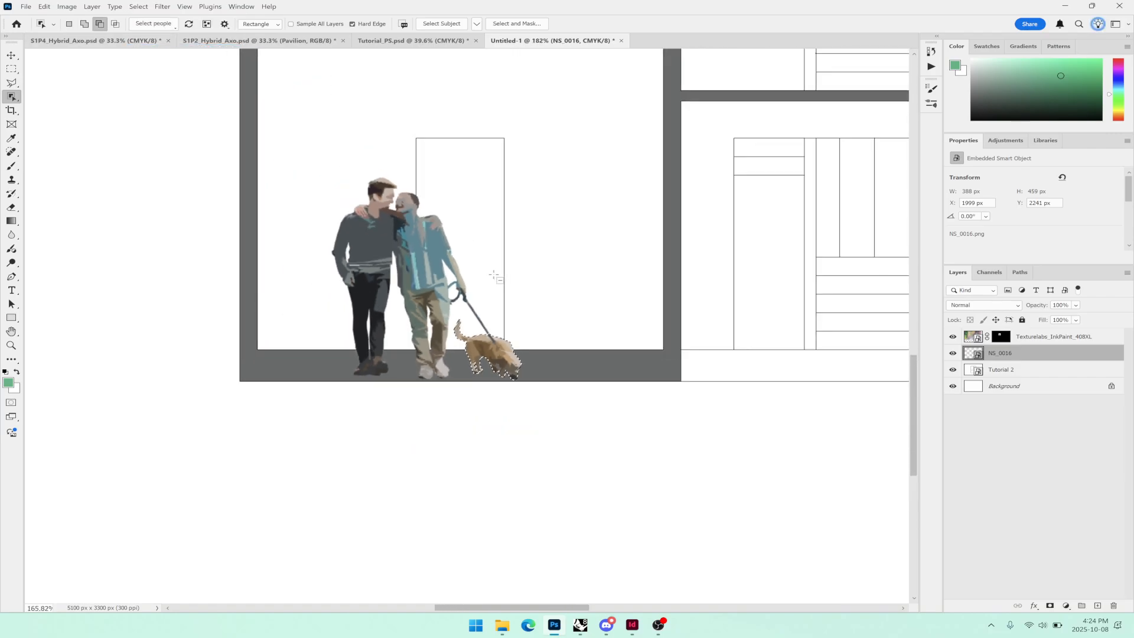
{"action": "scroll", "coordinate": [495, 278], "scroll_direction": "down", "scroll_amount": 6}
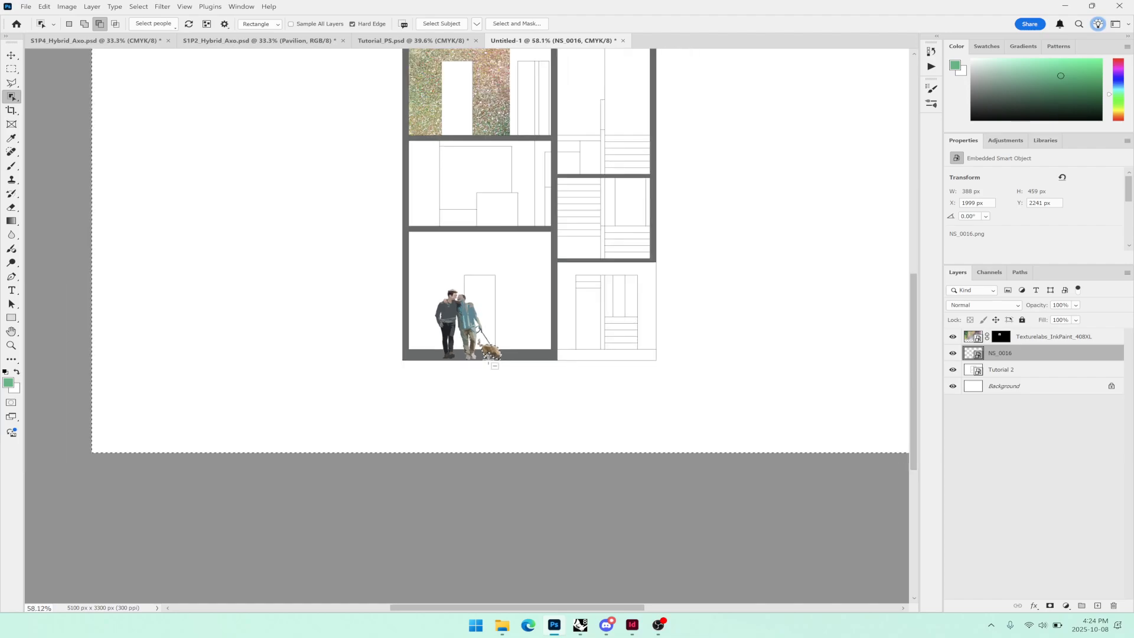
{"action": "scroll", "coordinate": [495, 366], "scroll_direction": "down", "scroll_amount": 2}
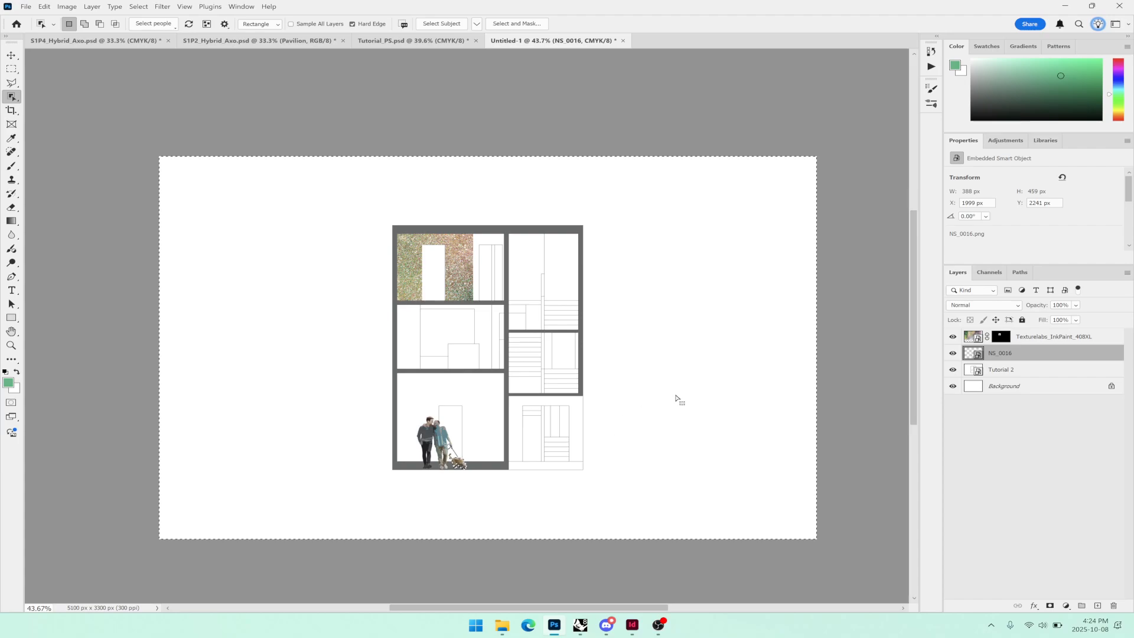
{"action": "left_click", "coordinate": [1050, 606]}
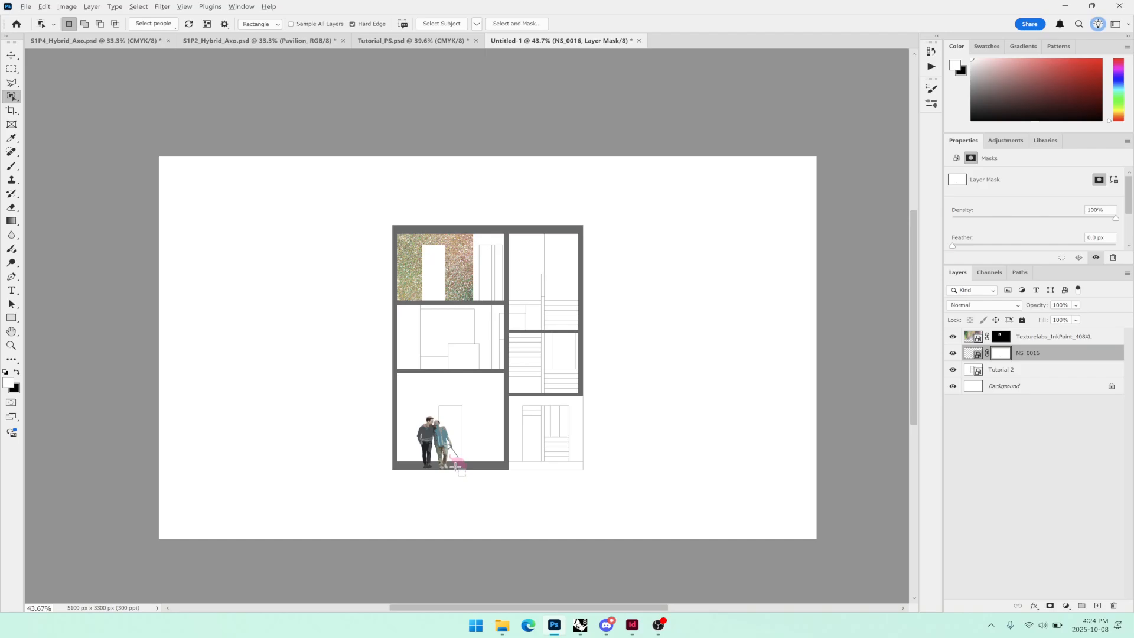
- Make the NS_0016 layer mask active and set the Brush to 65 px for working around the dog's leftover outline
{"action": "scroll", "coordinate": [458, 470], "scroll_direction": "up", "scroll_amount": 5}
{"action": "scroll", "coordinate": [465, 480], "scroll_direction": "up", "scroll_amount": 8}
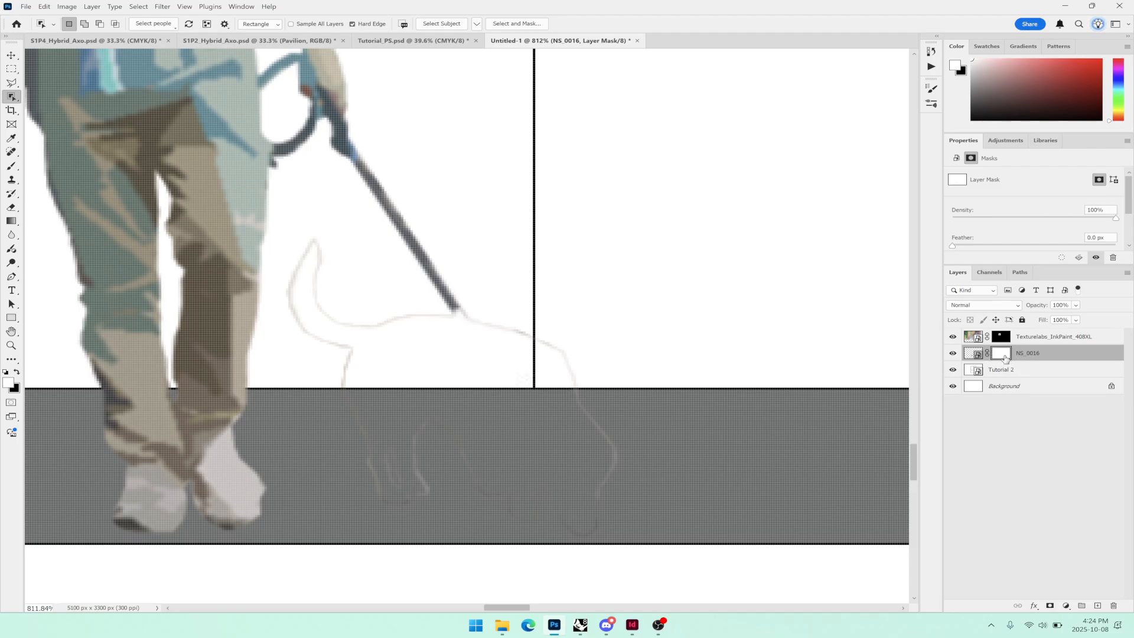
{"action": "left_click", "coordinate": [969, 354]}
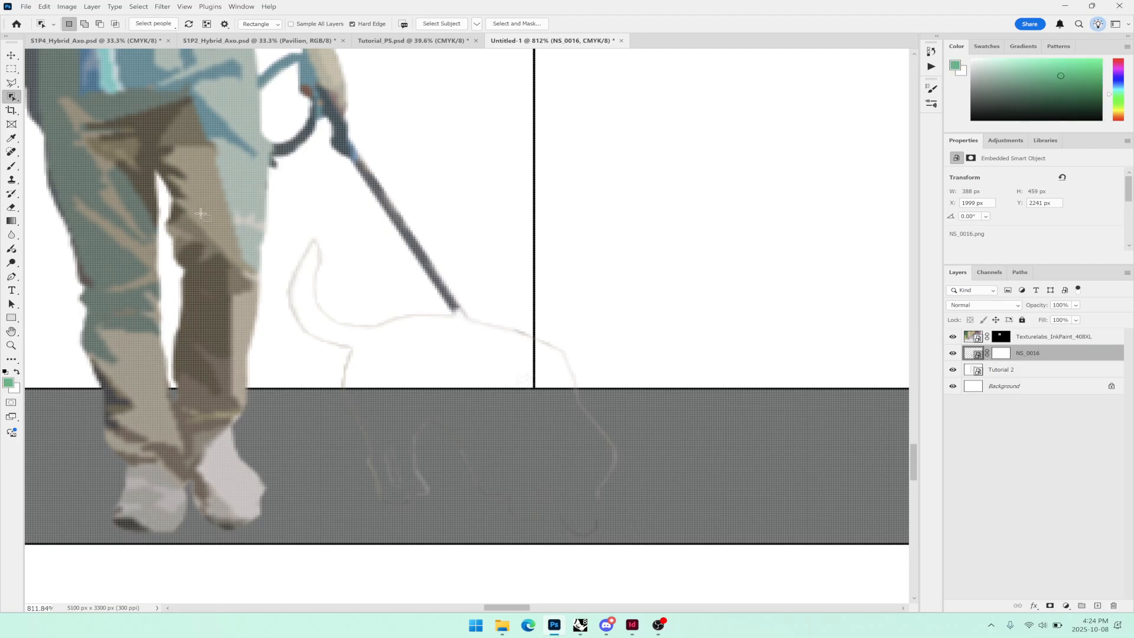
{"action": "left_click", "coordinate": [1001, 355]}
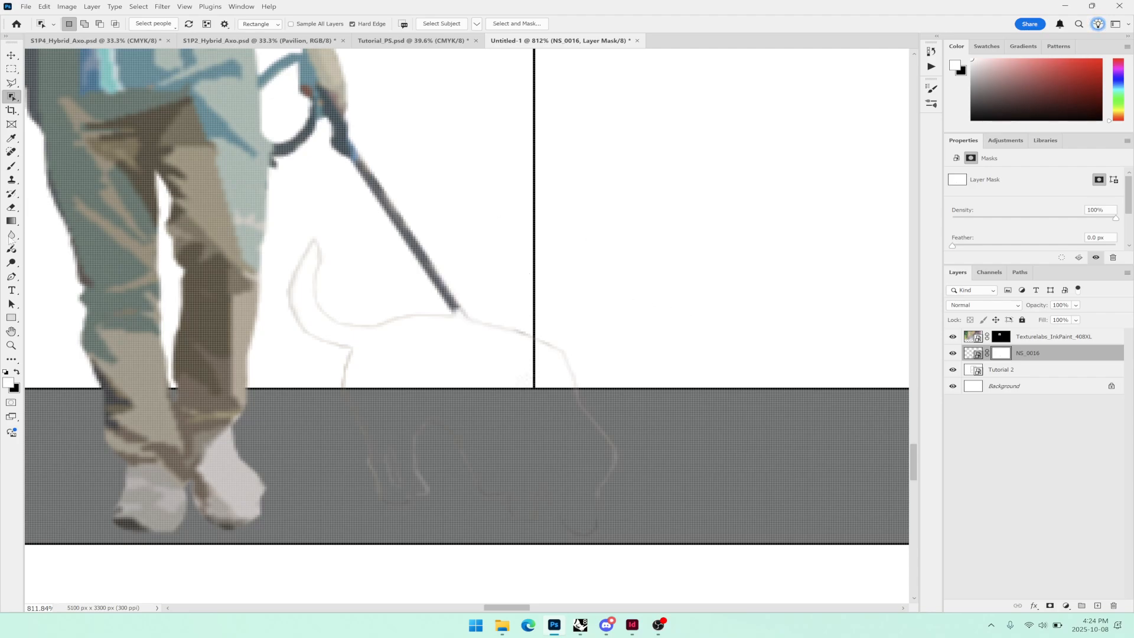
{"action": "key", "text": "b"}
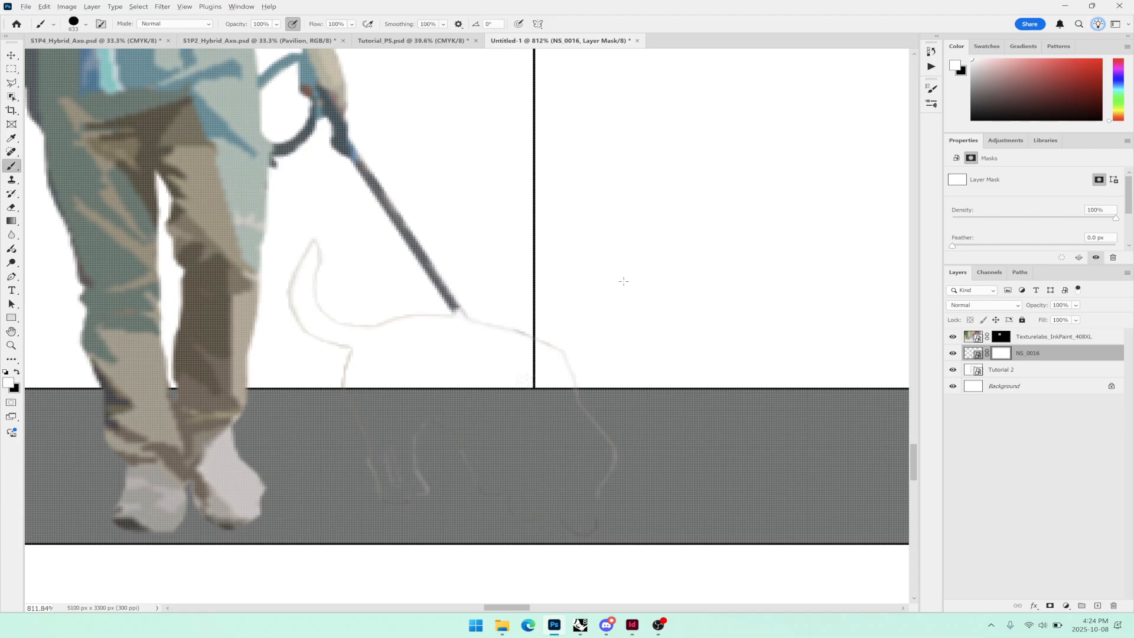
{"action": "mouse_move", "coordinate": [628, 277]}
{"action": "left_mouse_down"}
{"action": "mouse_move", "coordinate": [648, 282]}
{"action": "mouse_move", "coordinate": [554, 307]}
{"action": "left_mouse_up"}
{"action": "scroll", "coordinate": [589, 304], "scroll_direction": "down", "scroll_amount": 3}
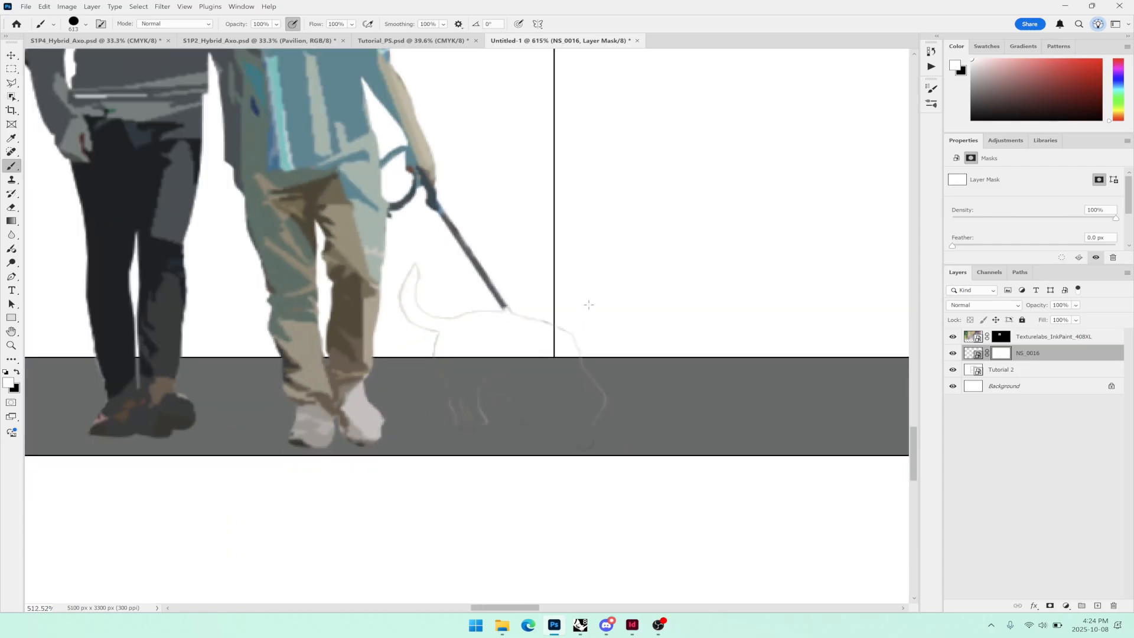
{"action": "scroll", "coordinate": [589, 304], "scroll_direction": "down", "scroll_amount": 5}
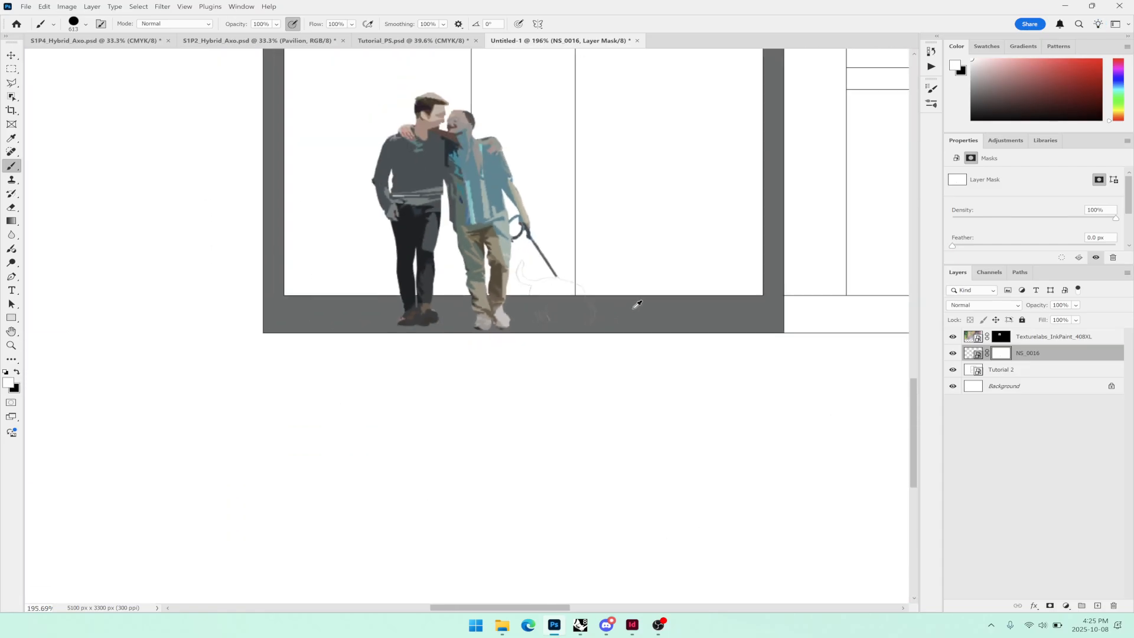
{"action": "mouse_move", "coordinate": [633, 307]}
{"action": "left_mouse_down"}
{"action": "mouse_move", "coordinate": [295, 351]}
{"action": "mouse_move", "coordinate": [313, 349]}
{"action": "left_mouse_up"}
{"action": "scroll", "coordinate": [585, 286], "scroll_direction": "up", "scroll_amount": 7}
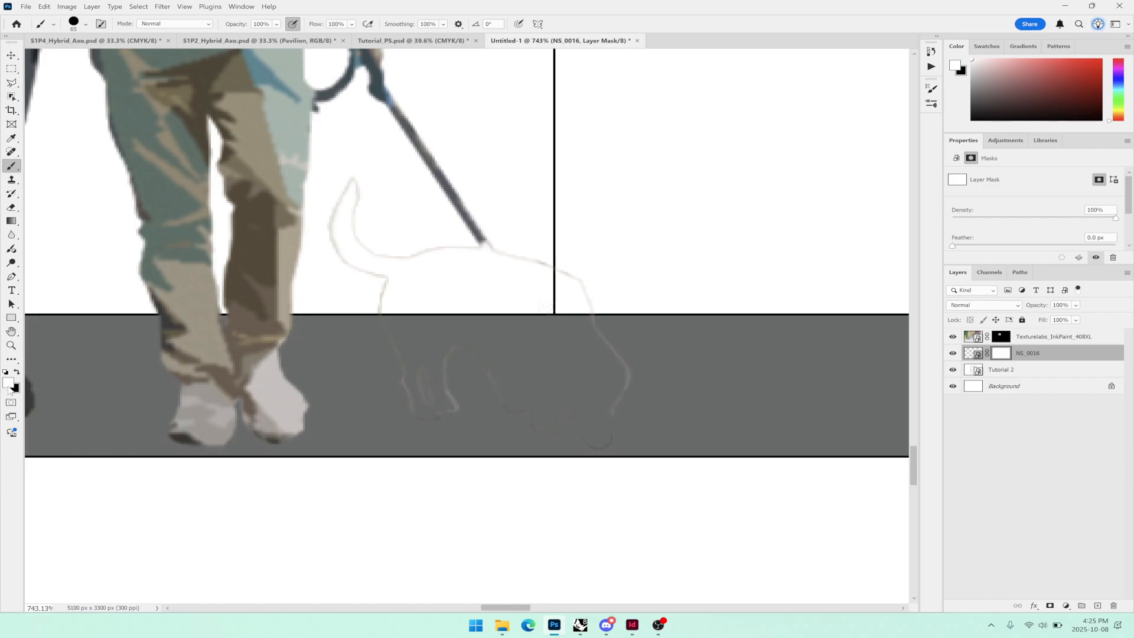
- Swap the foreground and background colours and pick a mid-grey foreground colour for painting on the NS_0016 mask
{"action": "key", "text": "x"}
{"action": "key", "text": "x"}
{"action": "key", "text": "x"}
{"action": "left_click", "coordinate": [1064, 58]}
{"action": "left_click", "coordinate": [1094, 62]}
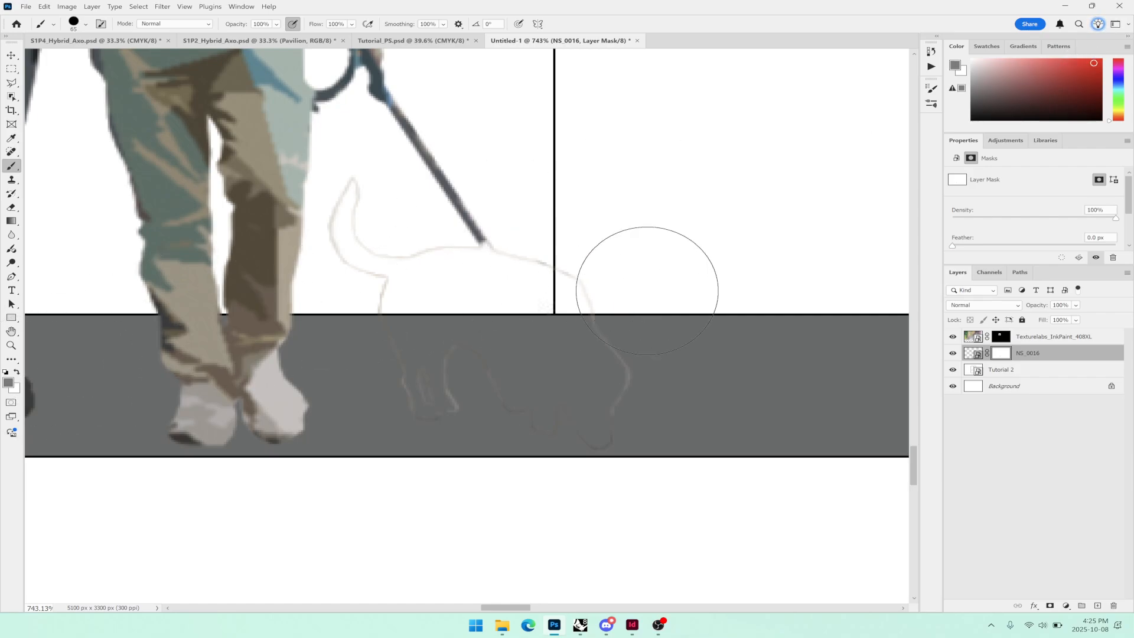
- Paint black on the NS_0016 layer mask, reducing the Brush to 41 px near the tail and leash, to hide the dog's leftover outline
{"action": "key", "text": "d"}
{"action": "key", "text": "x"}
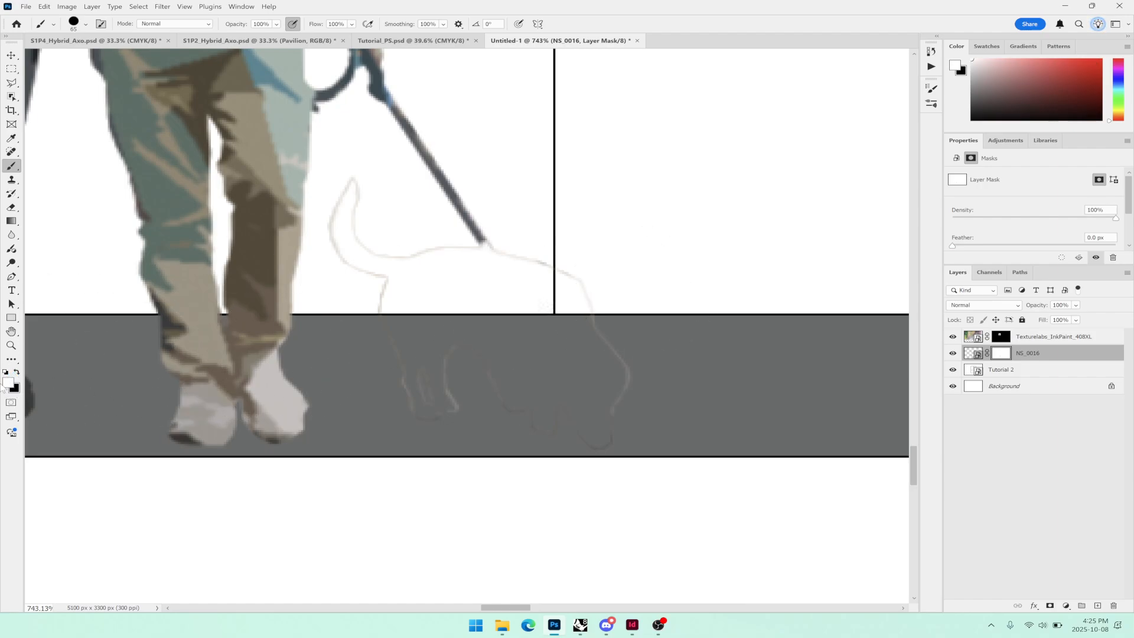
{"action": "key", "text": "x"}
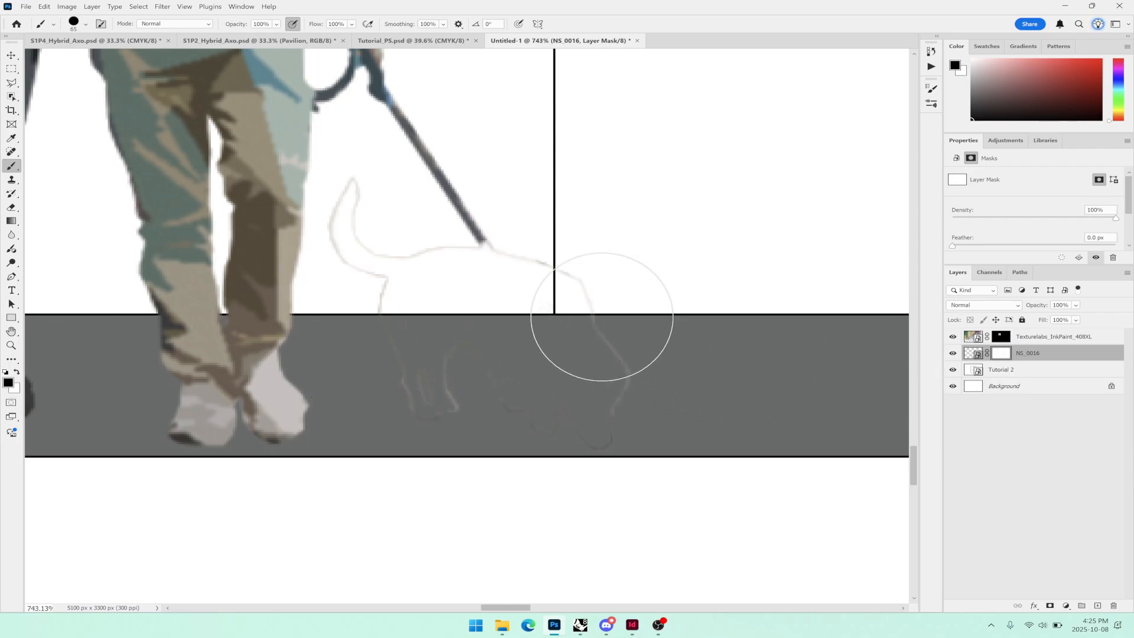
{"action": "mouse_move", "coordinate": [600, 332]}
{"action": "left_mouse_down"}
{"action": "mouse_move", "coordinate": [558, 292]}
{"action": "mouse_move", "coordinate": [581, 299]}
{"action": "mouse_move", "coordinate": [616, 367]}
{"action": "mouse_move", "coordinate": [622, 402]}
{"action": "mouse_move", "coordinate": [594, 436]}
{"action": "mouse_move", "coordinate": [542, 425]}
{"action": "mouse_move", "coordinate": [461, 352]}
{"action": "mouse_move", "coordinate": [457, 393]}
{"action": "mouse_move", "coordinate": [437, 388]}
{"action": "mouse_move", "coordinate": [415, 348]}
{"action": "mouse_move", "coordinate": [425, 404]}
{"action": "mouse_move", "coordinate": [388, 329]}
{"action": "left_mouse_up"}
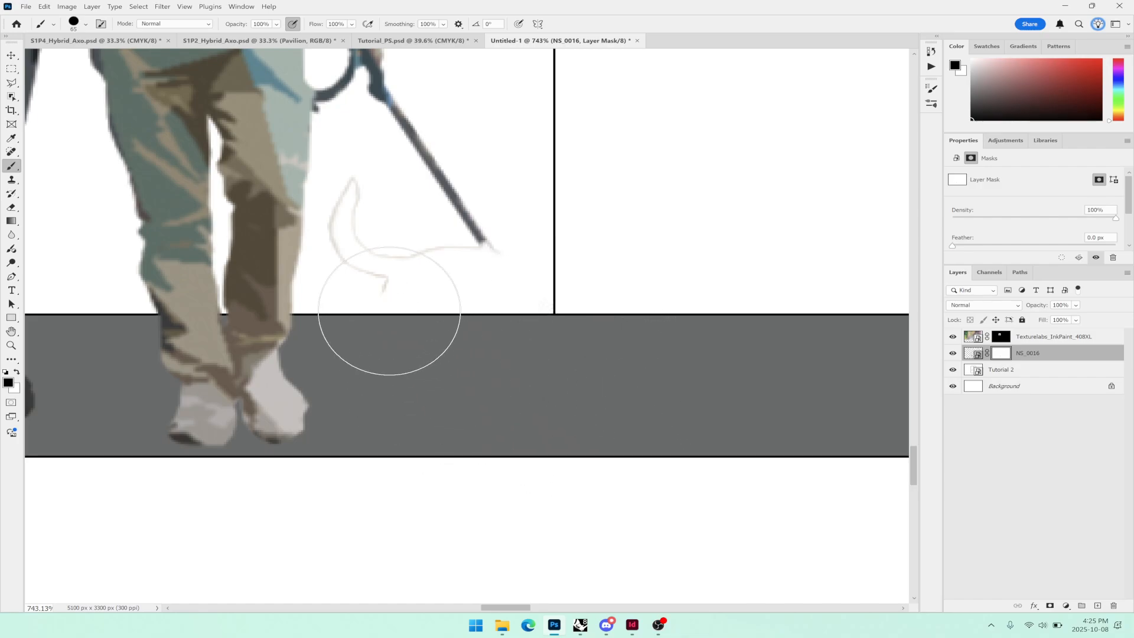
{"action": "left_click_drag", "start_coordinate": [444, 299], "coordinate": [390, 306]}
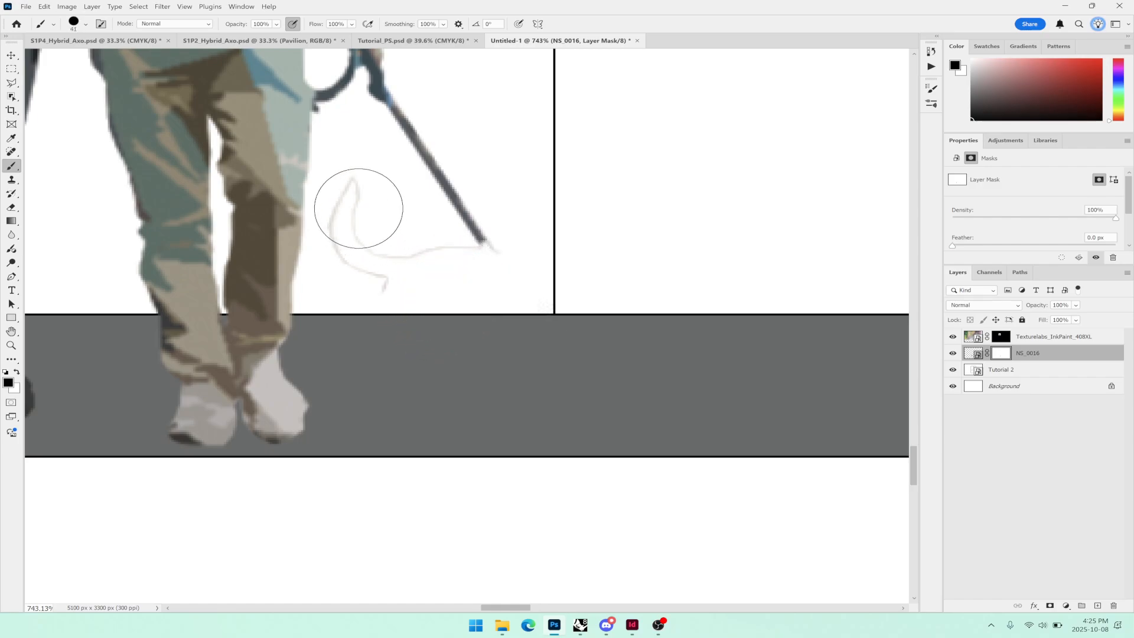
{"action": "mouse_move", "coordinate": [362, 203]}
{"action": "left_mouse_down"}
{"action": "mouse_move", "coordinate": [383, 193]}
{"action": "mouse_move", "coordinate": [371, 231]}
{"action": "mouse_move", "coordinate": [381, 287]}
{"action": "mouse_move", "coordinate": [361, 234]}
{"action": "mouse_move", "coordinate": [380, 288]}
{"action": "mouse_move", "coordinate": [348, 236]}
{"action": "mouse_move", "coordinate": [399, 286]}
{"action": "mouse_move", "coordinate": [473, 298]}
{"action": "mouse_move", "coordinate": [497, 285]}
{"action": "left_mouse_up"}
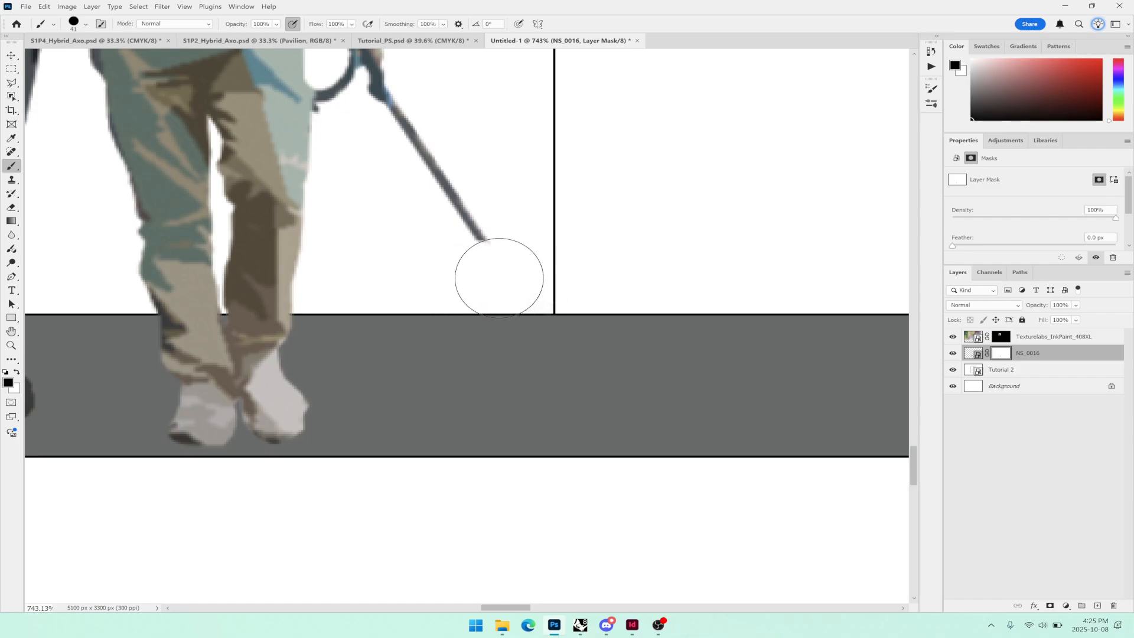
- Switch to File Explorer and open the Textures folder inside 00_Assets
{"action": "scroll", "coordinate": [551, 269], "scroll_direction": "down", "scroll_amount": 5}
{"action": "scroll", "coordinate": [570, 269], "scroll_direction": "down", "scroll_amount": 4}
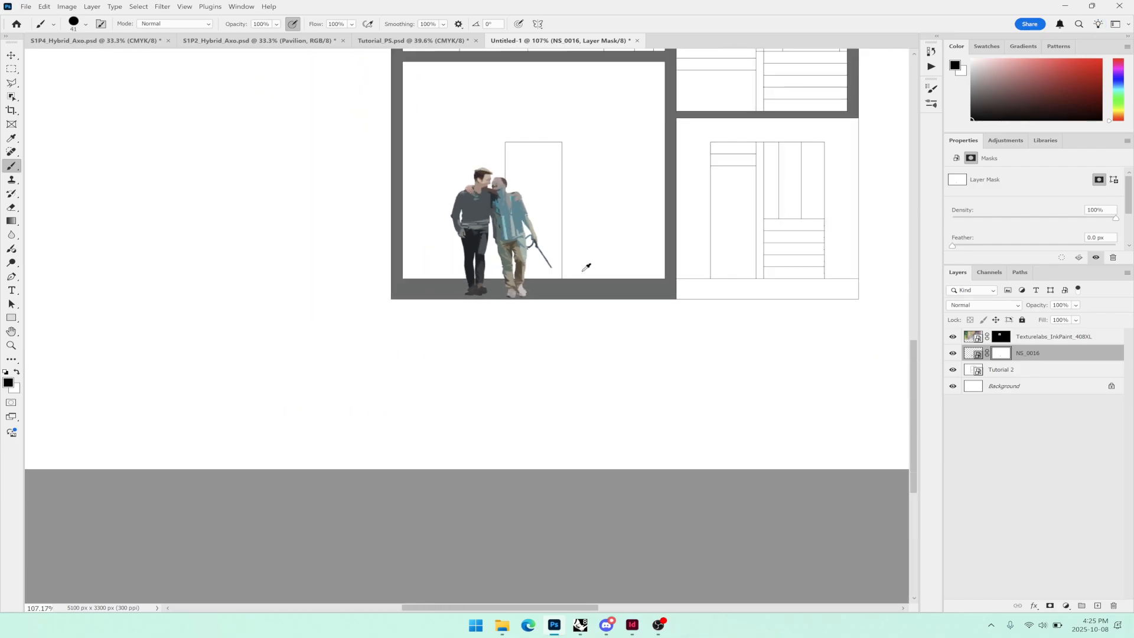
{"action": "left_click_drag", "start_coordinate": [610, 271], "coordinate": [577, 386]}
{"action": "scroll", "coordinate": [560, 340], "scroll_direction": "down", "scroll_amount": 5}
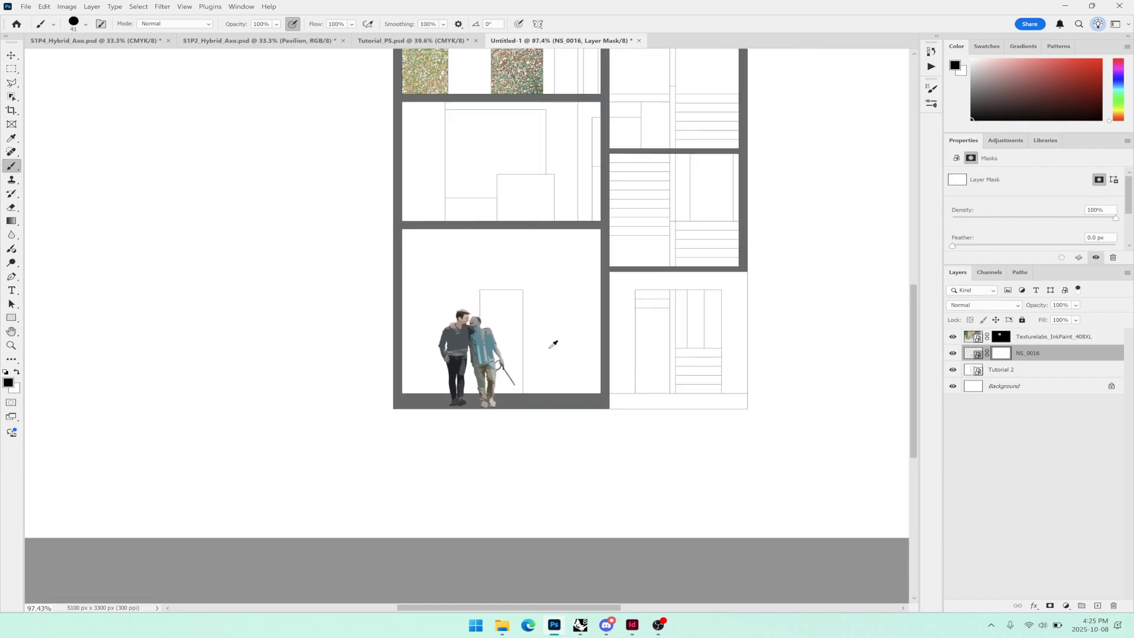
{"action": "left_click_drag", "start_coordinate": [558, 342], "coordinate": [514, 357]}
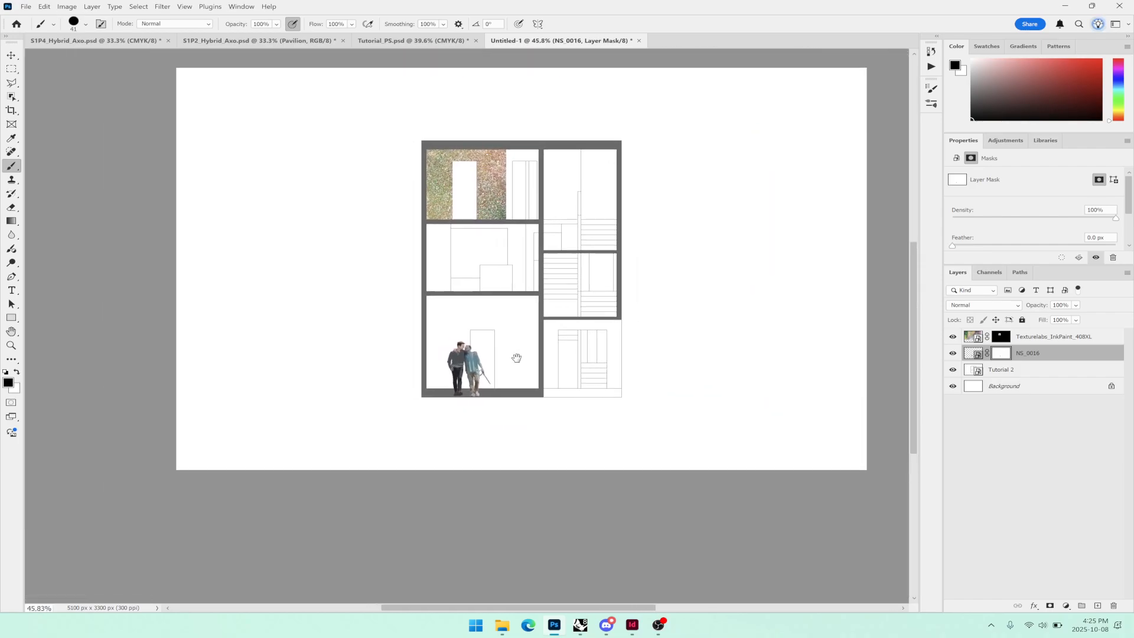
{"action": "left_click", "coordinate": [506, 623]}
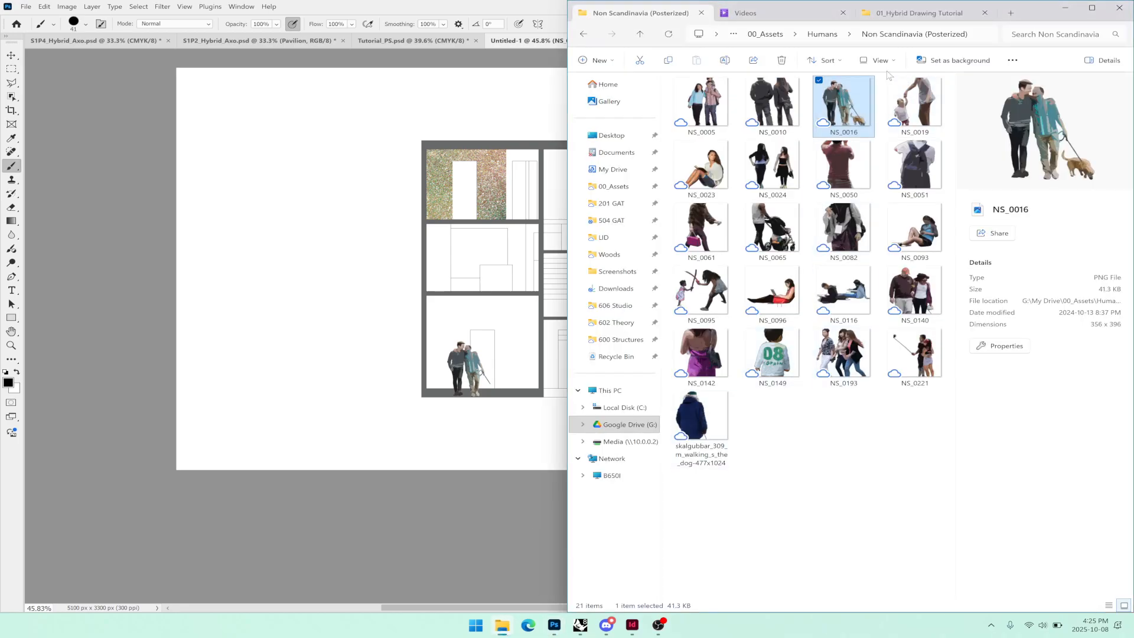
{"action": "left_click", "coordinate": [583, 35]}
{"action": "left_click", "coordinate": [584, 34]}
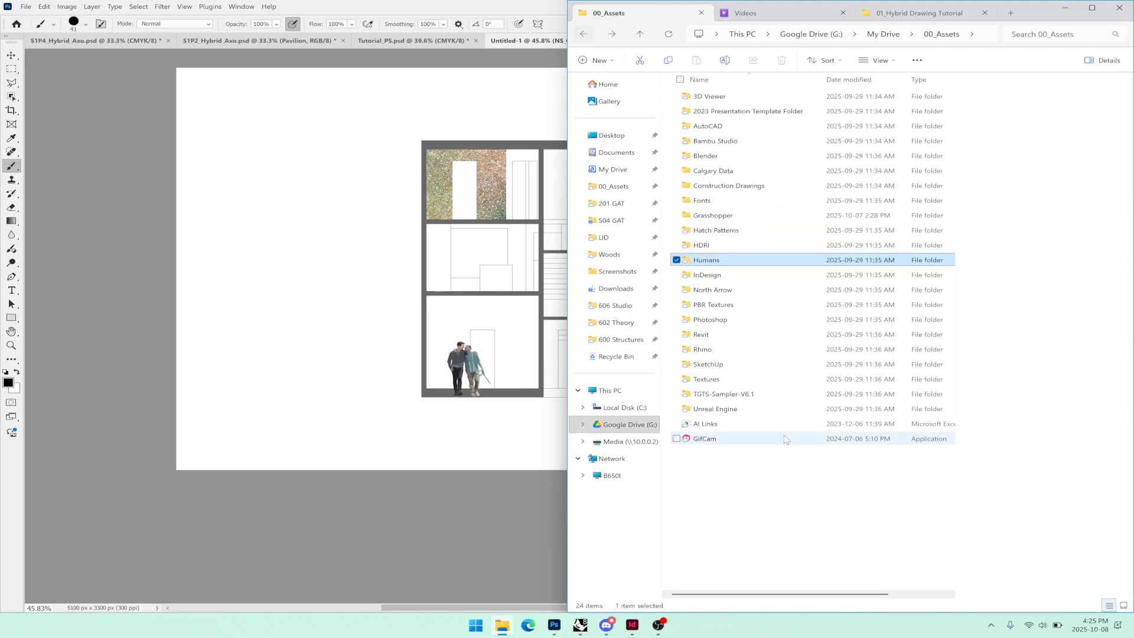
{"action": "double_click", "coordinate": [705, 380]}
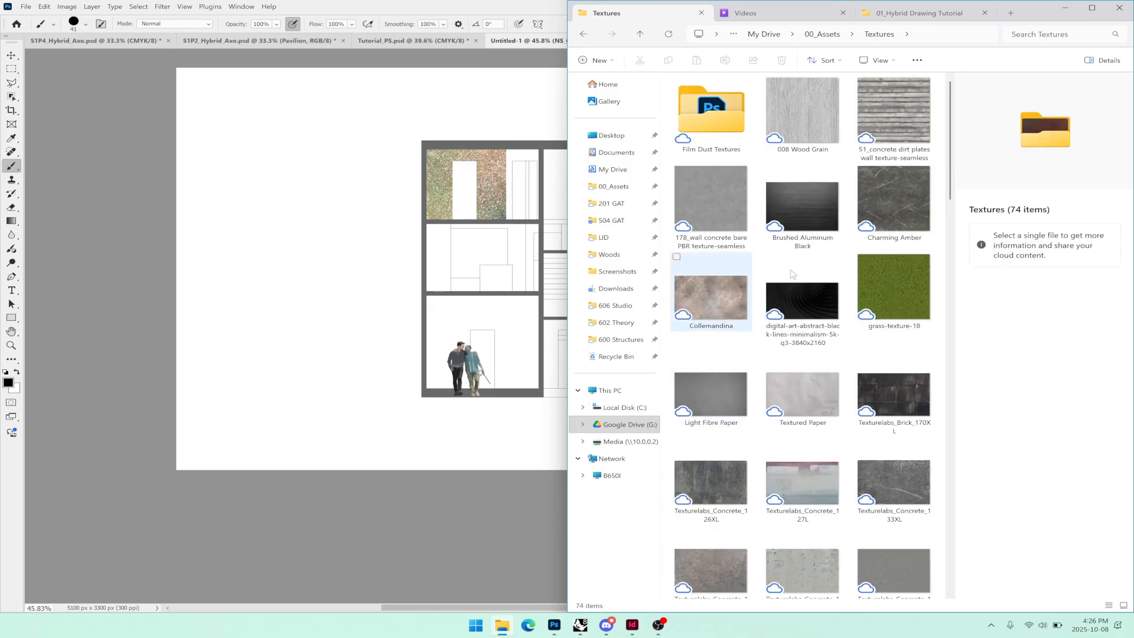
- Place the Texturelabs_Glass_139XL texture in the Photoshop document and scale it to 16% so that it covers the whole canvas
{"action": "scroll", "coordinate": [821, 267], "scroll_direction": "down", "scroll_amount": 10}
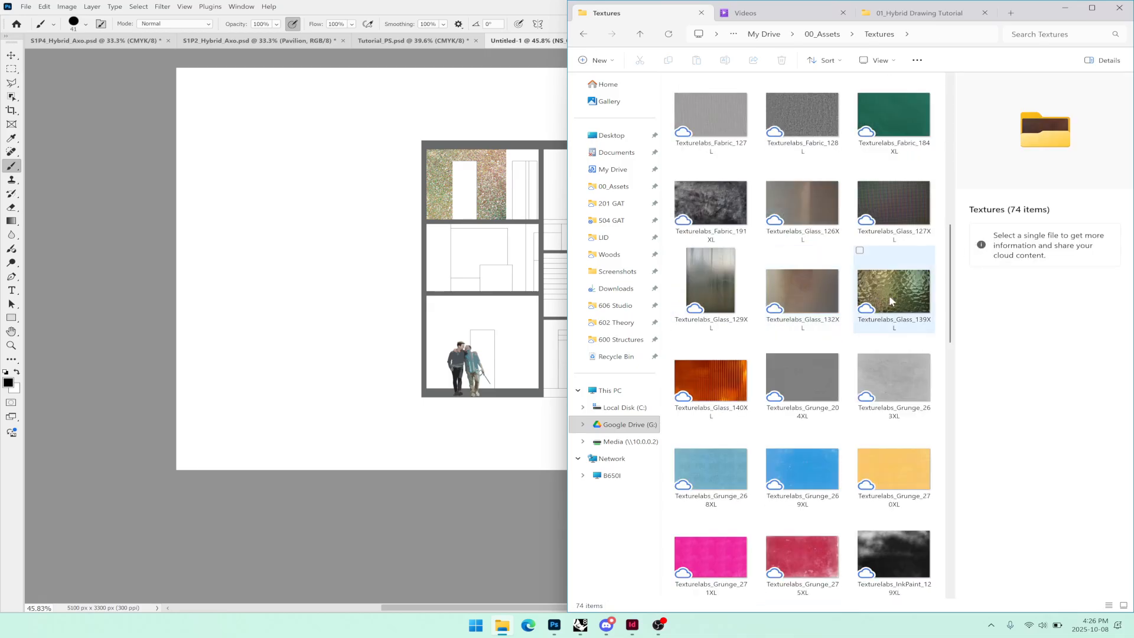
{"action": "left_click_drag", "start_coordinate": [896, 296], "coordinate": [248, 350]}
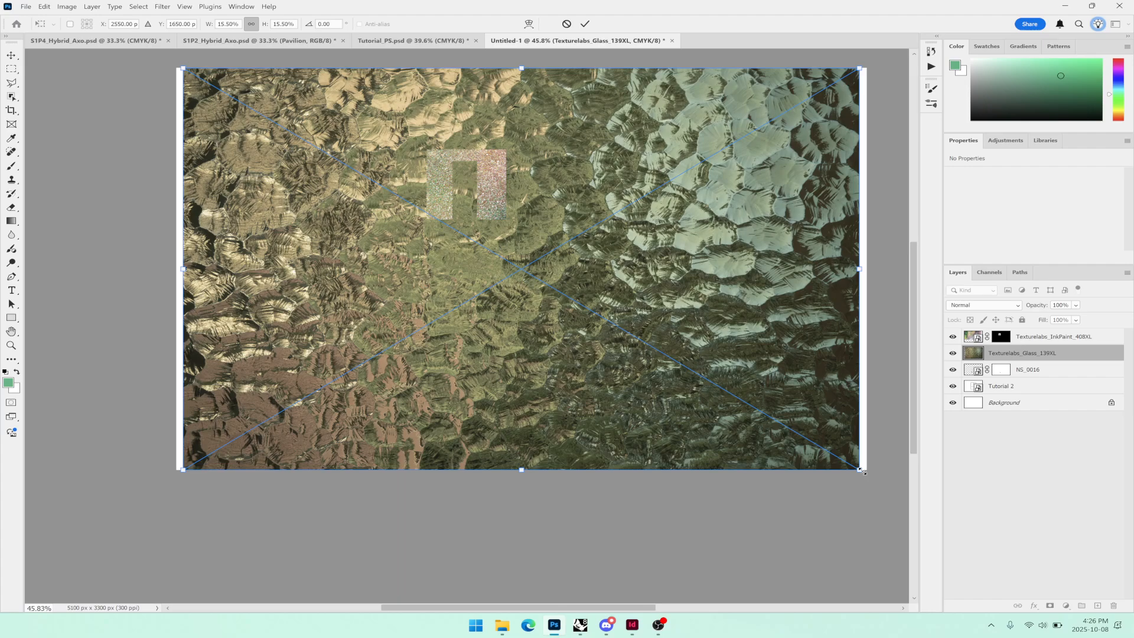
{"action": "left_click_drag", "start_coordinate": [867, 474], "coordinate": [876, 482]}
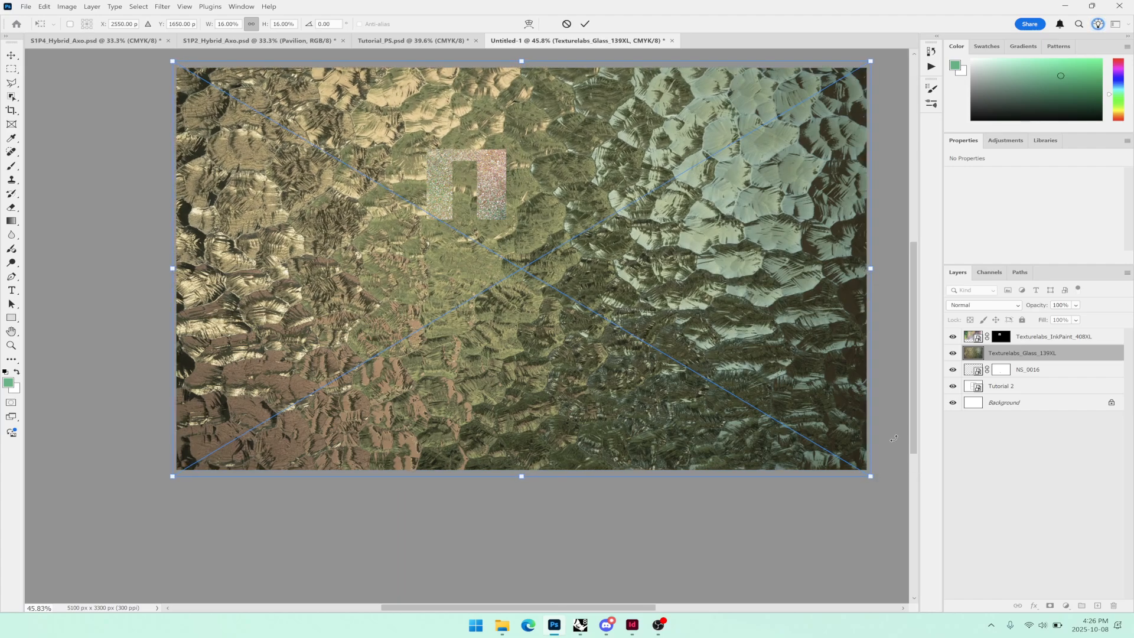
{"action": "key", "text": "Return"}
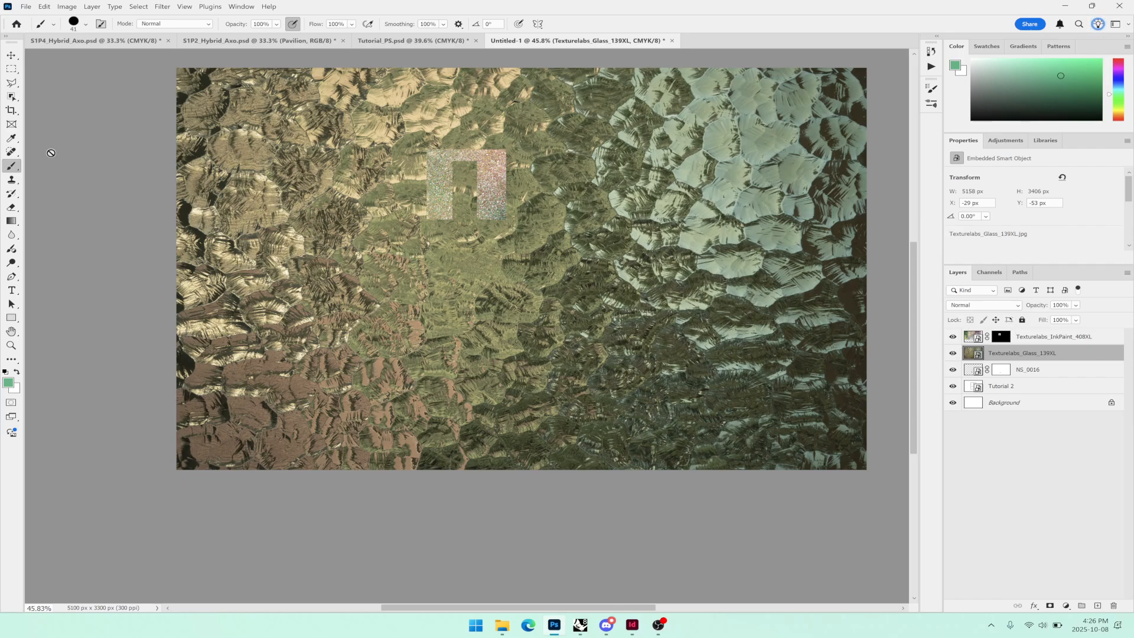
- Activate the Polygonal Lasso tool and hide the Texturelabs_Glass_139XL layer to expose the section drawing
{"action": "left_click", "coordinate": [12, 83]}
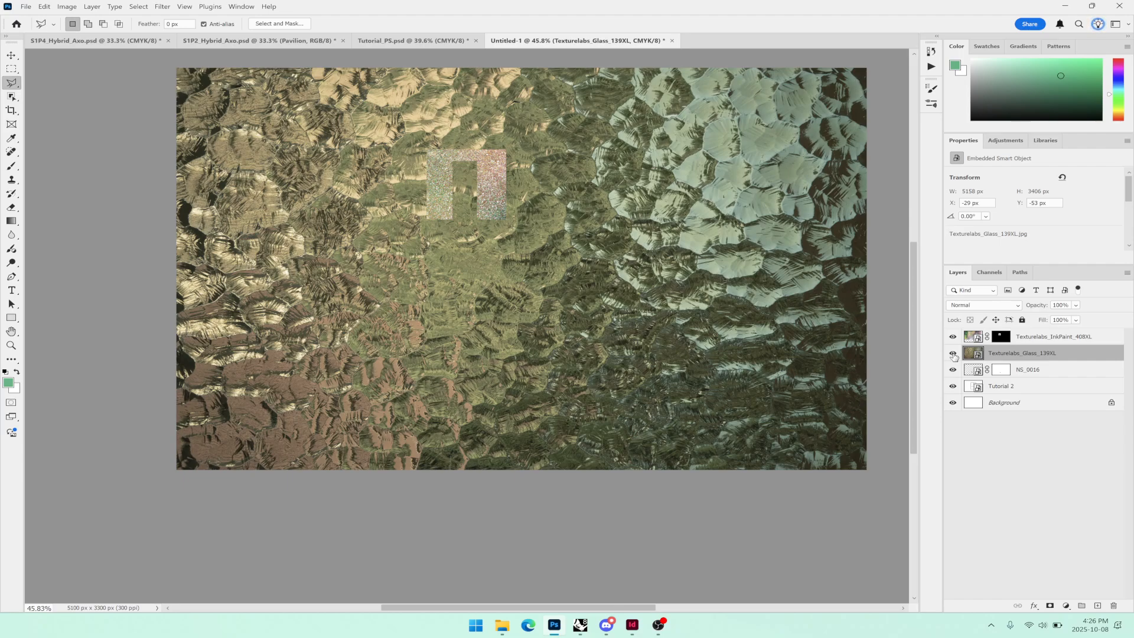
{"action": "left_click", "coordinate": [953, 353]}
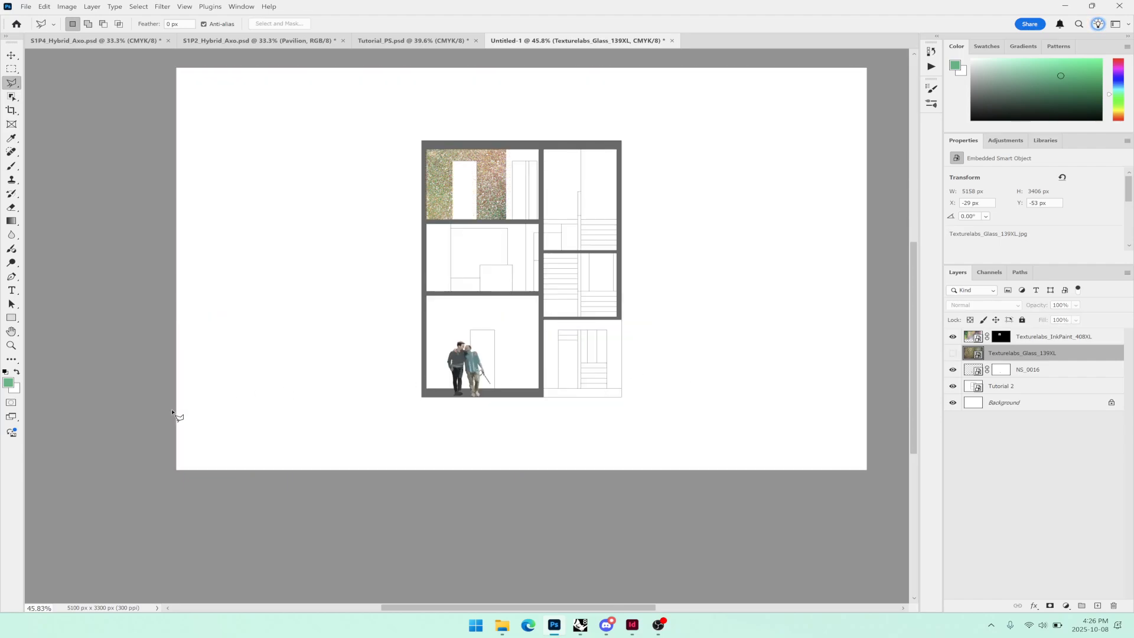
- Try a freehand Lasso selection on the blank canvas beside the building, clear it and return to the Polygonal Lasso
{"action": "right_click", "coordinate": [18, 85]}
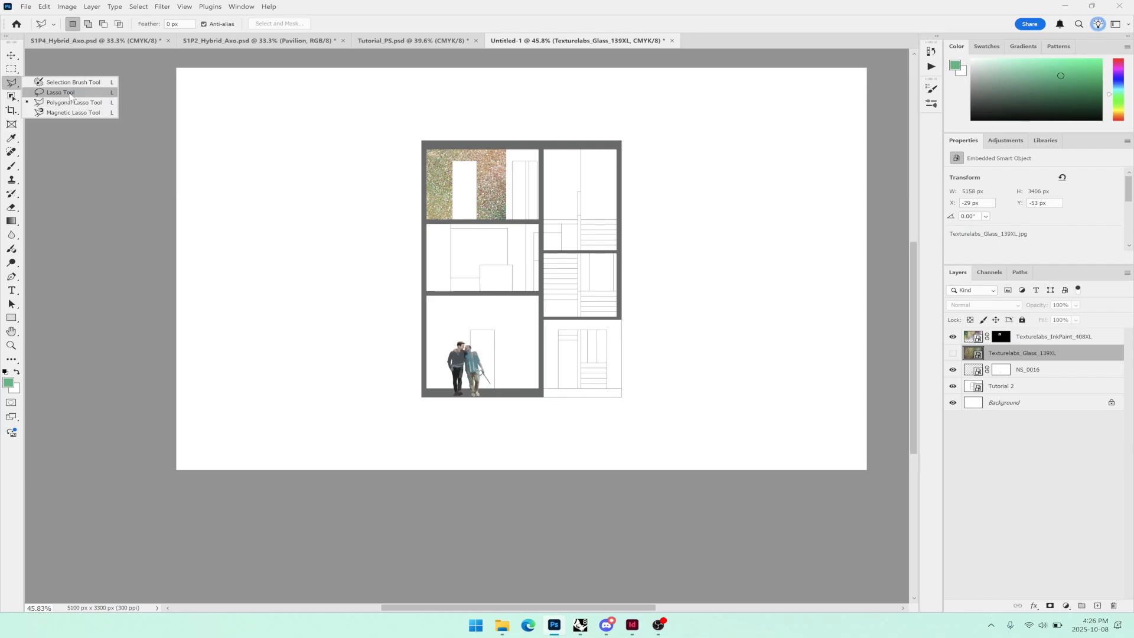
{"action": "left_click", "coordinate": [71, 95]}
{"action": "mouse_move", "coordinate": [277, 205]}
{"action": "left_mouse_down"}
{"action": "mouse_move", "coordinate": [253, 294]}
{"action": "mouse_move", "coordinate": [375, 298]}
{"action": "mouse_move", "coordinate": [388, 200]}
{"action": "mouse_move", "coordinate": [335, 193]}
{"action": "mouse_move", "coordinate": [275, 210]}
{"action": "left_mouse_up"}
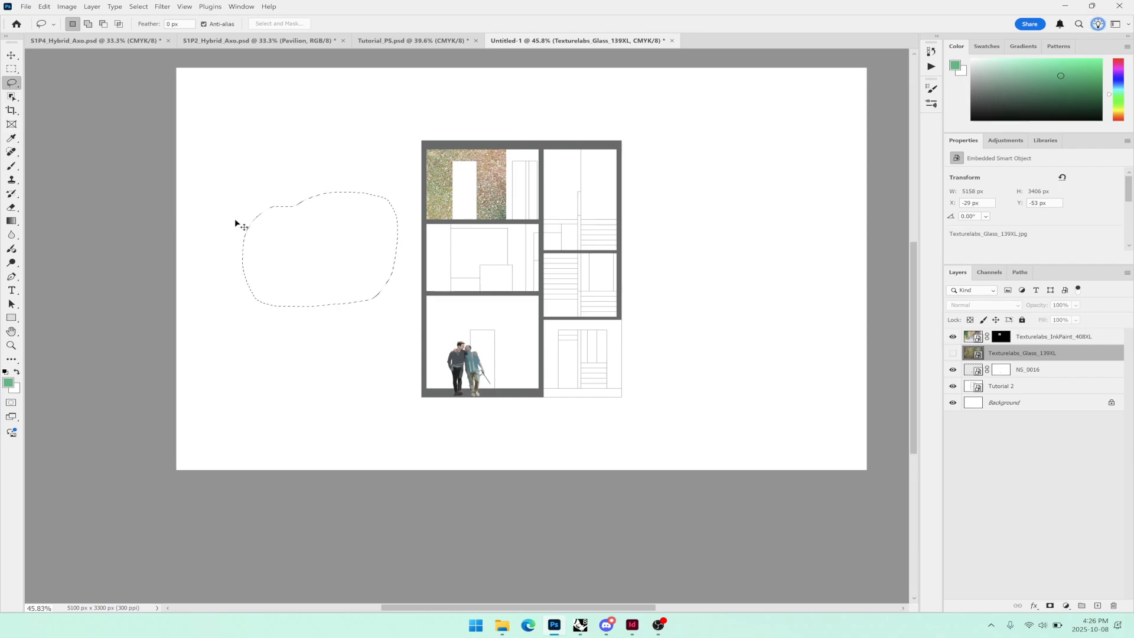
{"action": "left_click", "coordinate": [254, 217]}
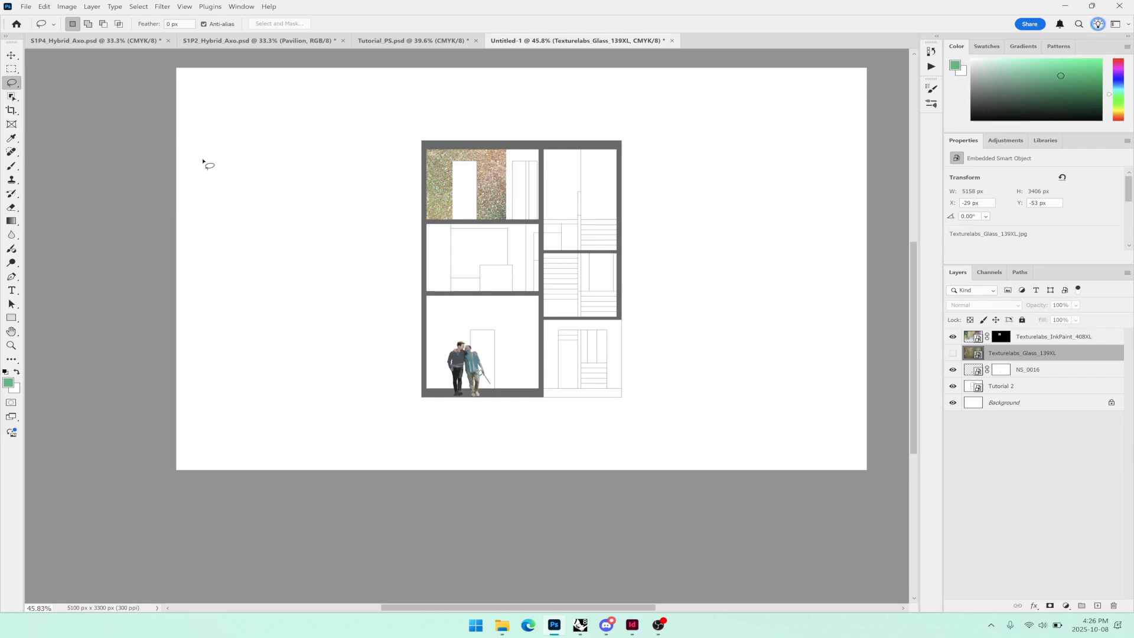
{"action": "right_click", "coordinate": [19, 88]}
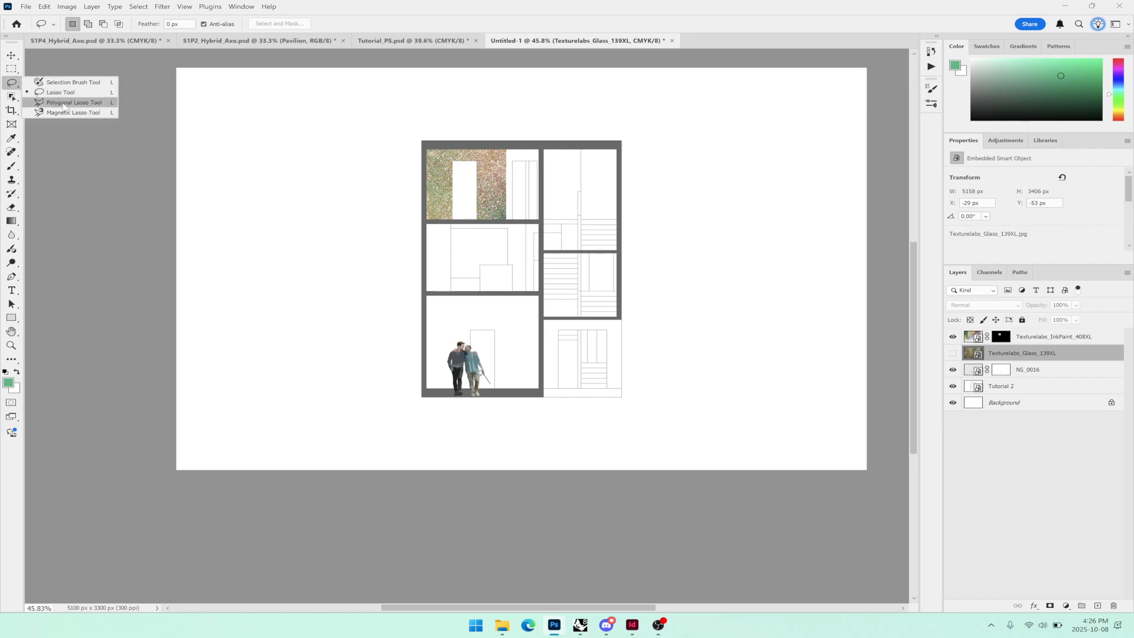
{"action": "left_click", "coordinate": [66, 103]}
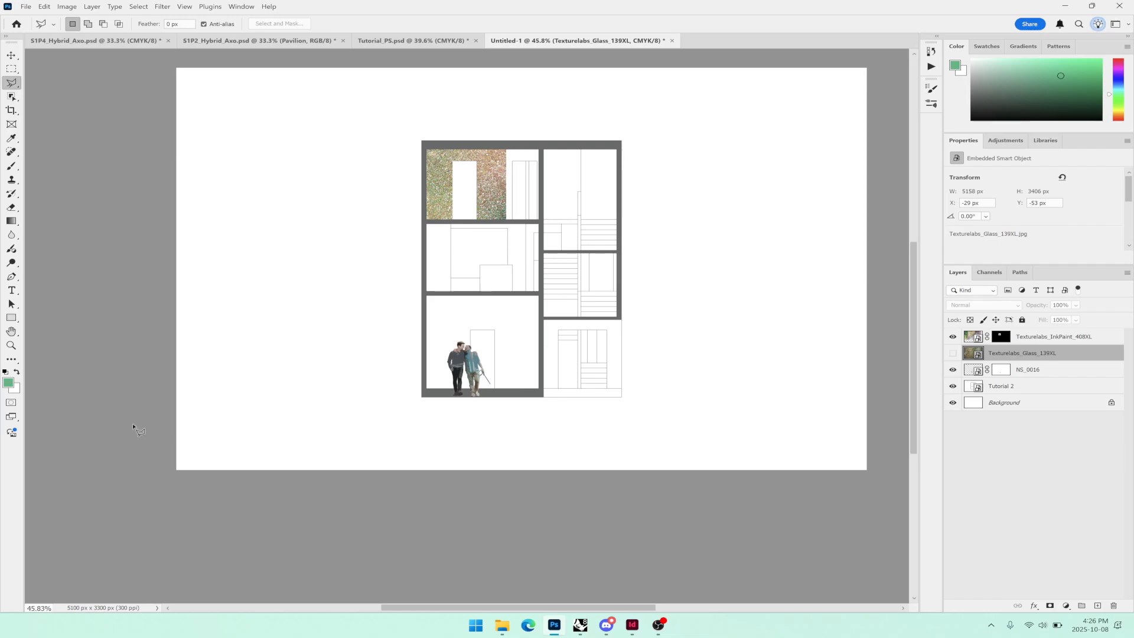
- Outline an uneven ground area with the Polygonal Lasso, running along the building's base across the full canvas width and closing below the canvas
{"action": "left_click", "coordinate": [133, 423]}
{"action": "left_click", "coordinate": [364, 401]}
{"action": "left_click", "coordinate": [392, 395]}
{"action": "left_click", "coordinate": [411, 394]}
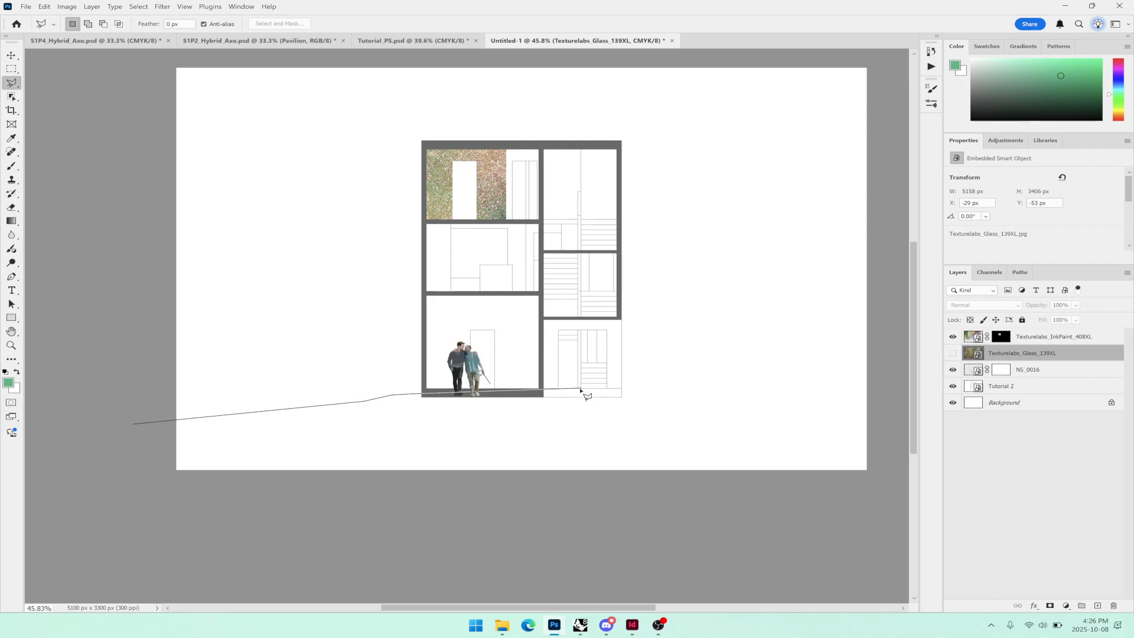
{"action": "left_click", "coordinate": [543, 392]}
{"action": "left_click", "coordinate": [616, 395]}
{"action": "left_click", "coordinate": [656, 378]}
{"action": "left_click", "coordinate": [721, 391]}
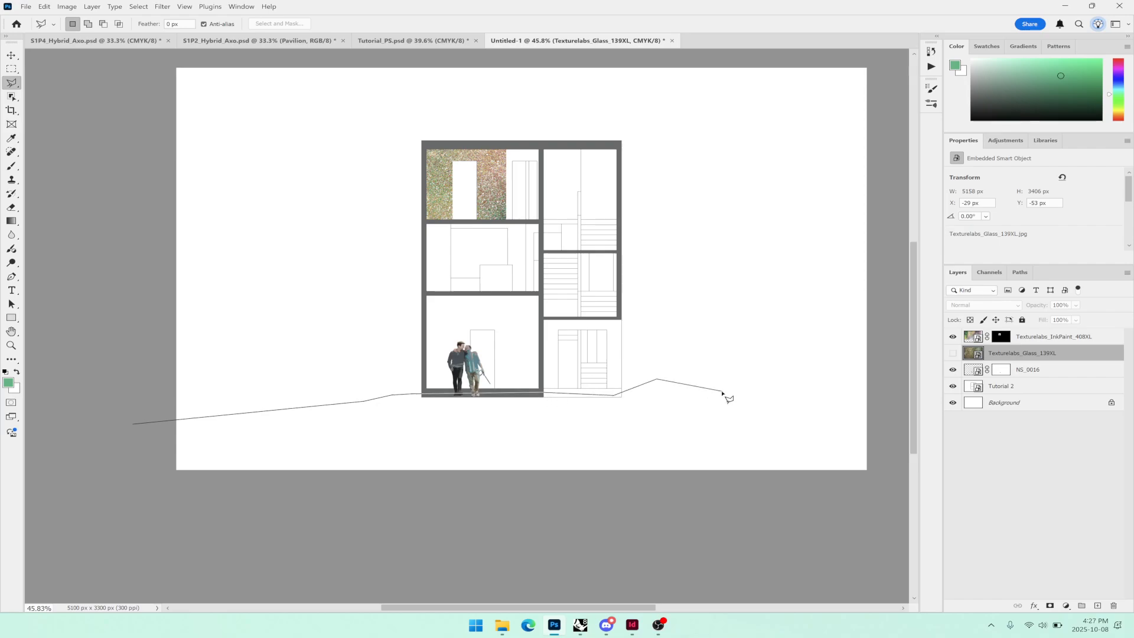
{"action": "left_click", "coordinate": [814, 394]}
{"action": "left_click", "coordinate": [824, 391]}
{"action": "left_click", "coordinate": [883, 398]}
{"action": "left_click", "coordinate": [896, 471]}
{"action": "left_click", "coordinate": [845, 531]}
{"action": "left_click", "coordinate": [564, 528]}
{"action": "left_click", "coordinate": [235, 545]}
{"action": "left_click", "coordinate": [75, 548]}
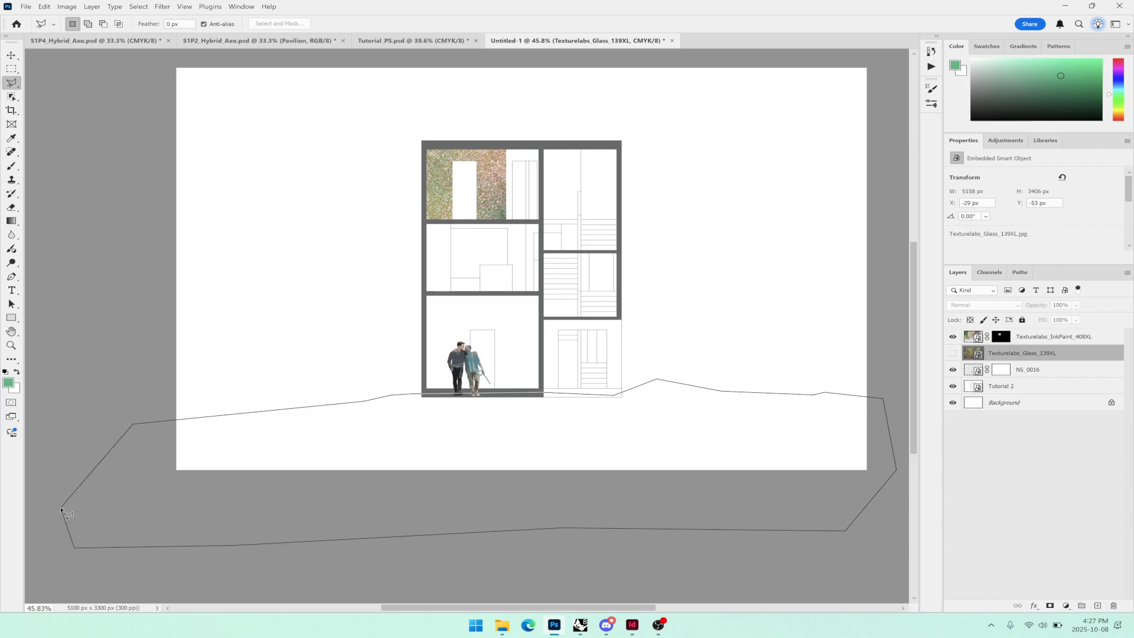
{"action": "double_click", "coordinate": [62, 511]}
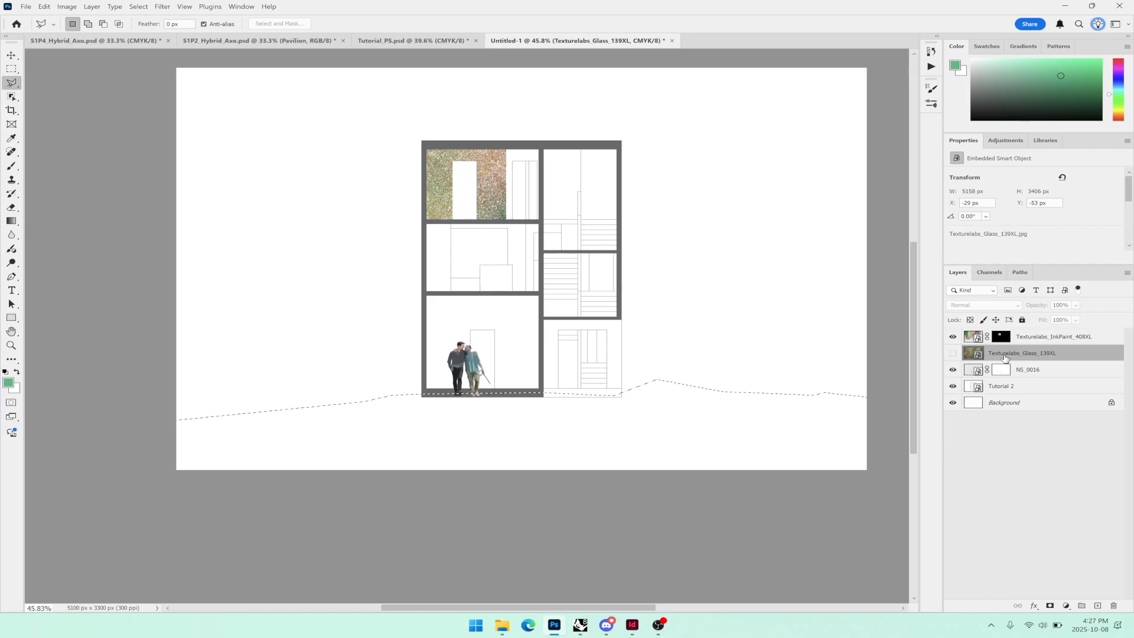
- Show the Texturelabs_Glass_139XL layer and add a layer mask from the ground selection
{"action": "left_click", "coordinate": [953, 353]}
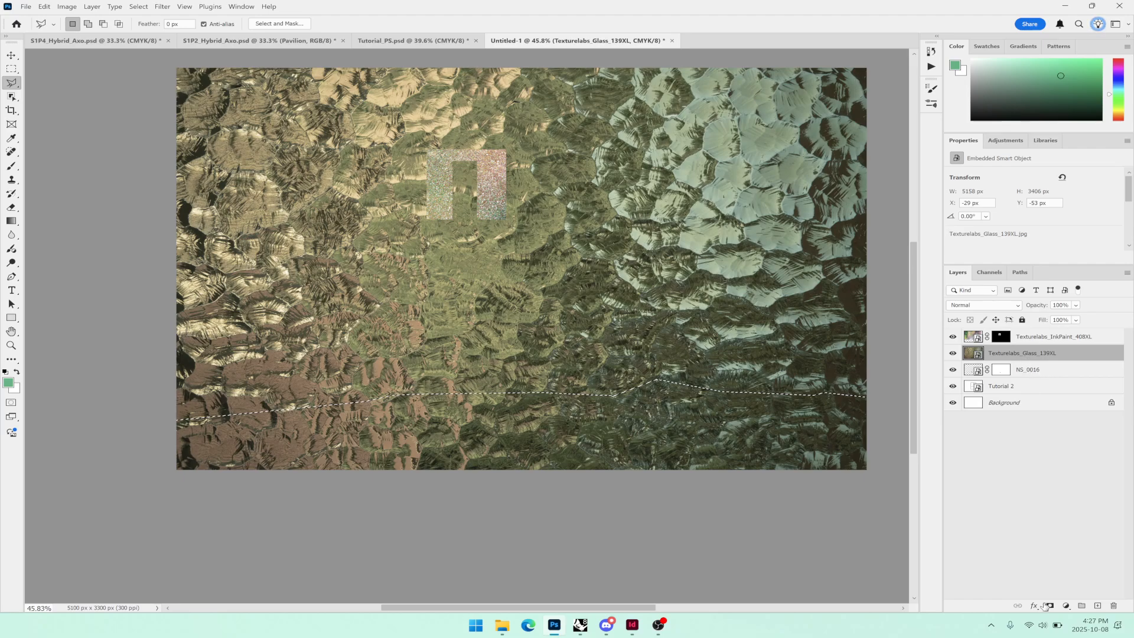
{"action": "left_click", "coordinate": [1050, 607]}
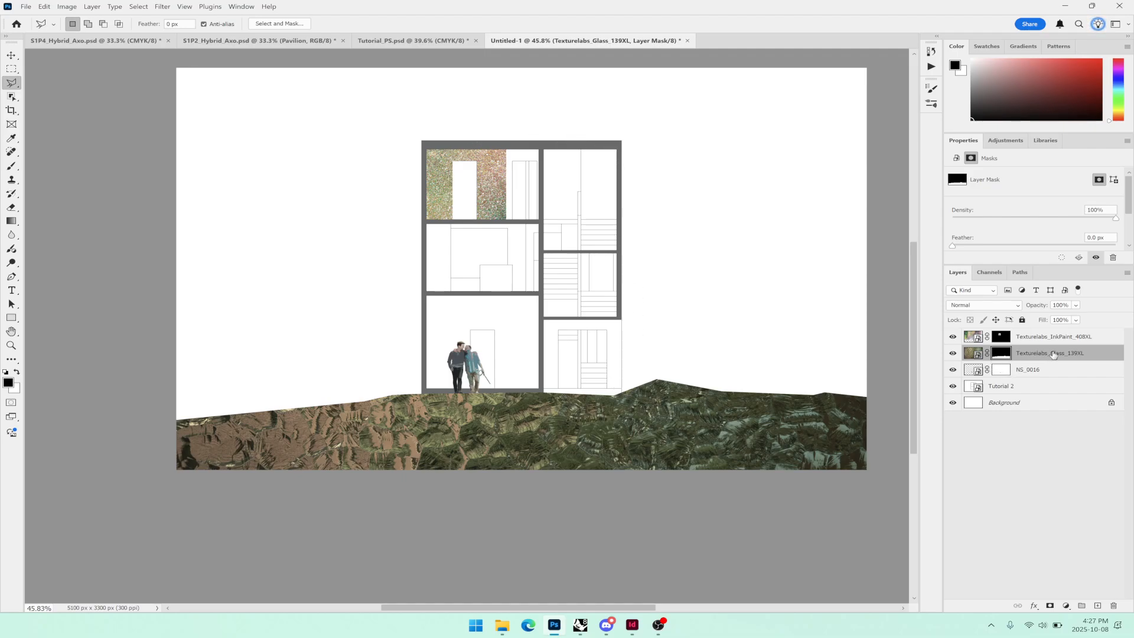
- Move the Texturelabs_Glass_139XL layer below Tutorial 2 and set the Tutorial 2 layer's blend mode to Multiply
{"action": "left_click_drag", "start_coordinate": [1053, 355], "coordinate": [1062, 393]}
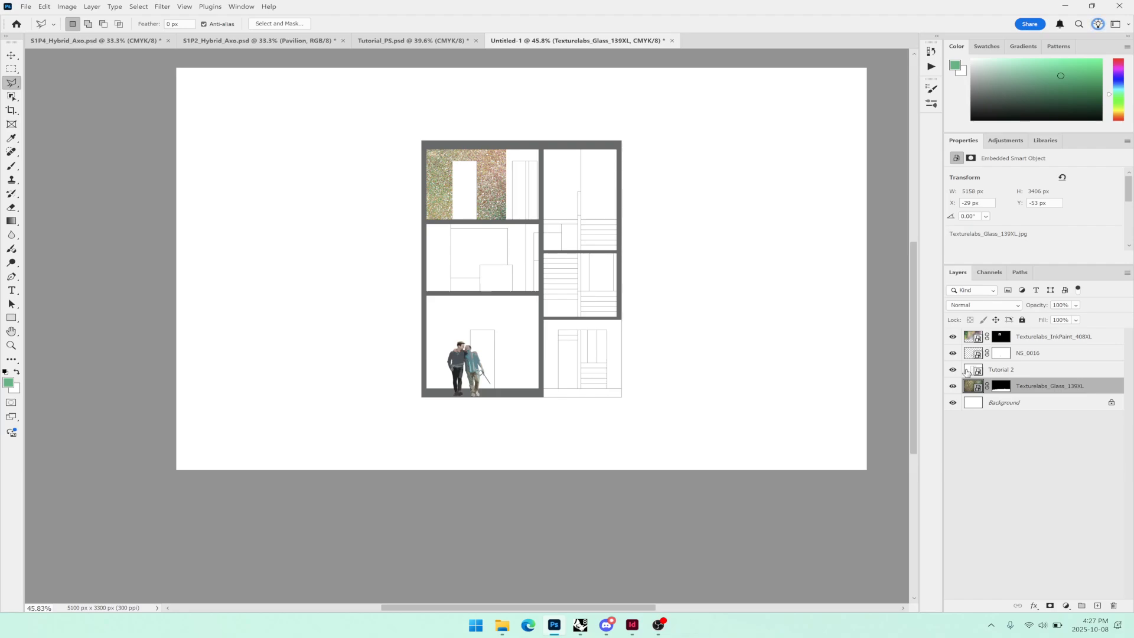
{"action": "left_click", "coordinate": [953, 370]}
{"action": "left_click", "coordinate": [954, 370]}
{"action": "left_click", "coordinate": [976, 372]}
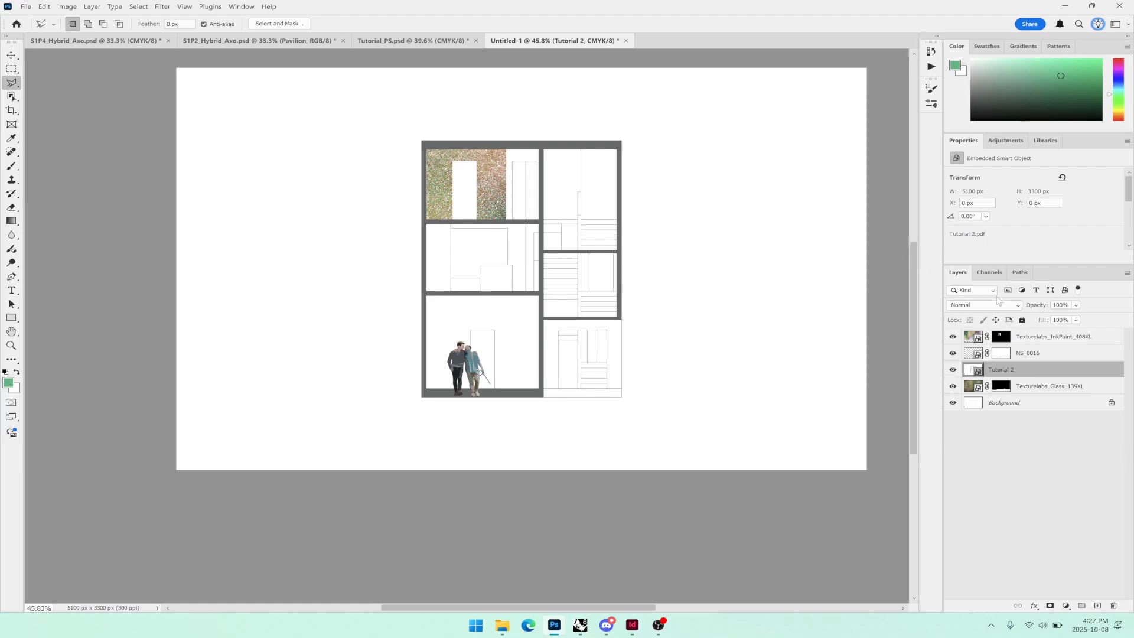
{"action": "left_click", "coordinate": [1011, 305]}
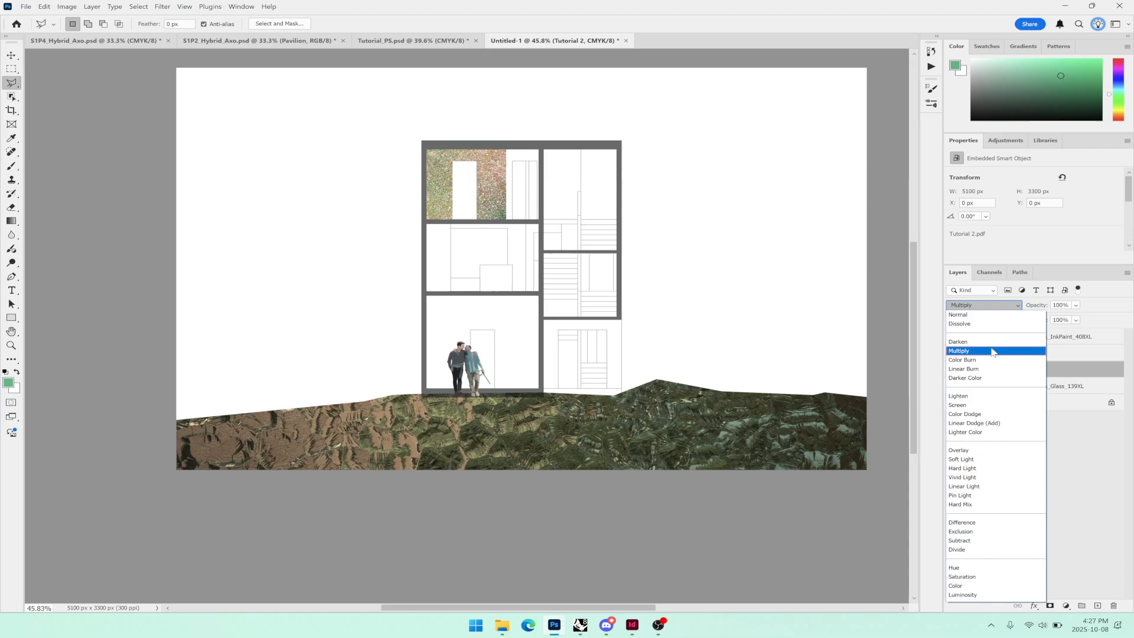
{"action": "left_click", "coordinate": [992, 351]}
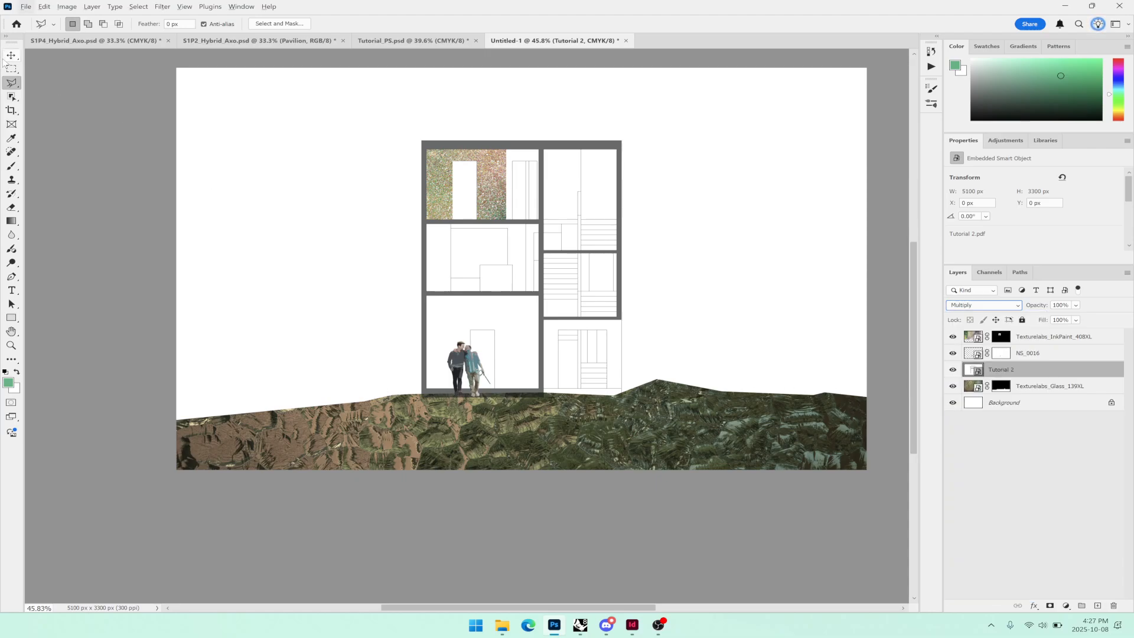
- Add a new layer named sky directly above the Tutorial 2 layer
{"action": "left_click", "coordinate": [11, 55]}
{"action": "scroll", "coordinate": [595, 339], "scroll_direction": "up", "scroll_amount": 2}
{"action": "scroll", "coordinate": [596, 339], "scroll_direction": "down", "scroll_amount": 3}
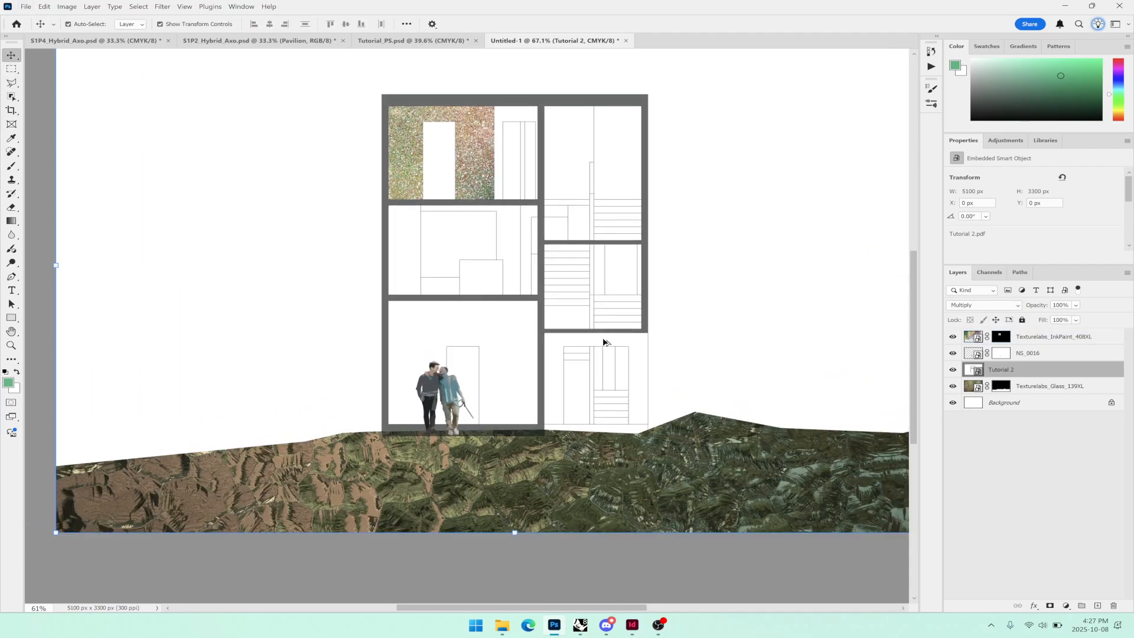
{"action": "left_click_drag", "start_coordinate": [701, 380], "coordinate": [695, 388]}
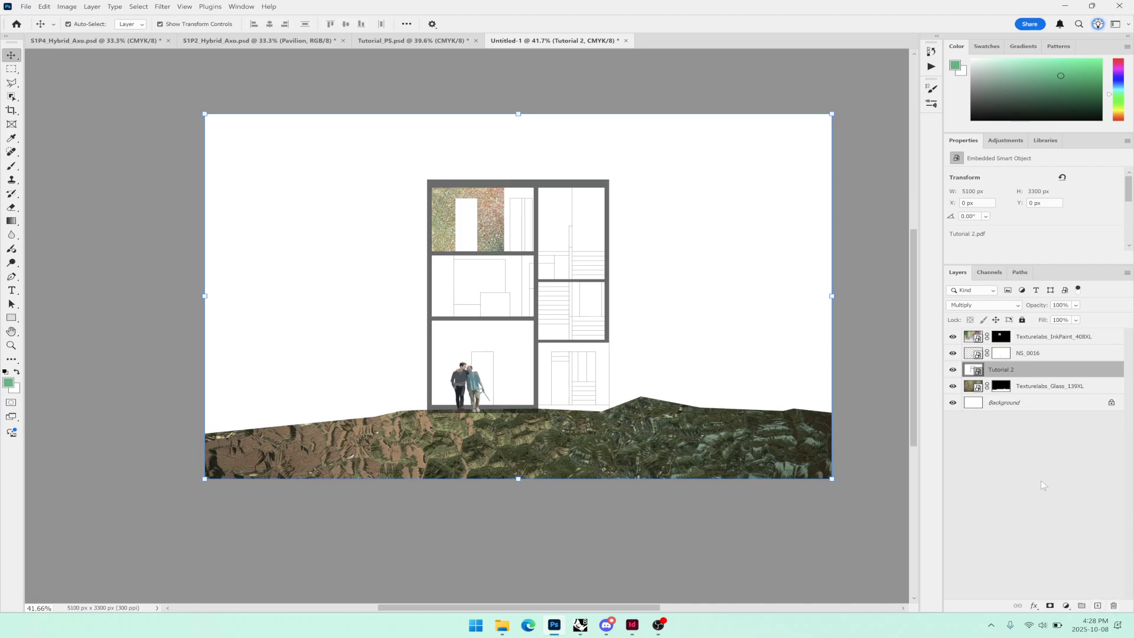
{"action": "key", "text": "ctrl+shift+n"}
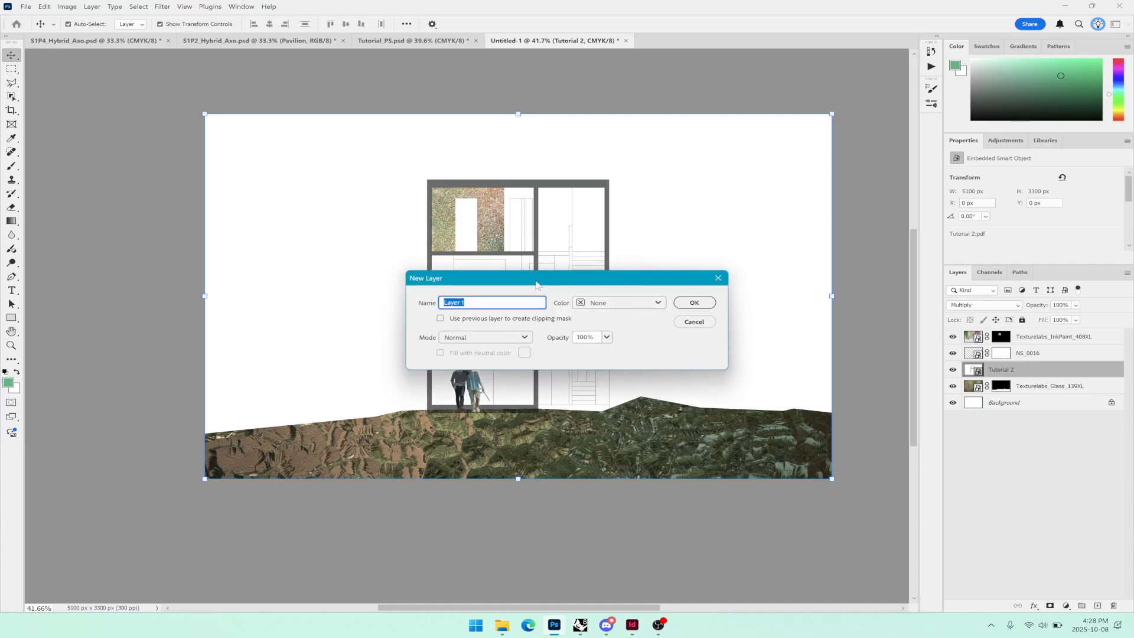
{"action": "type", "text": "sky"}
{"action": "key", "text": "Return"}
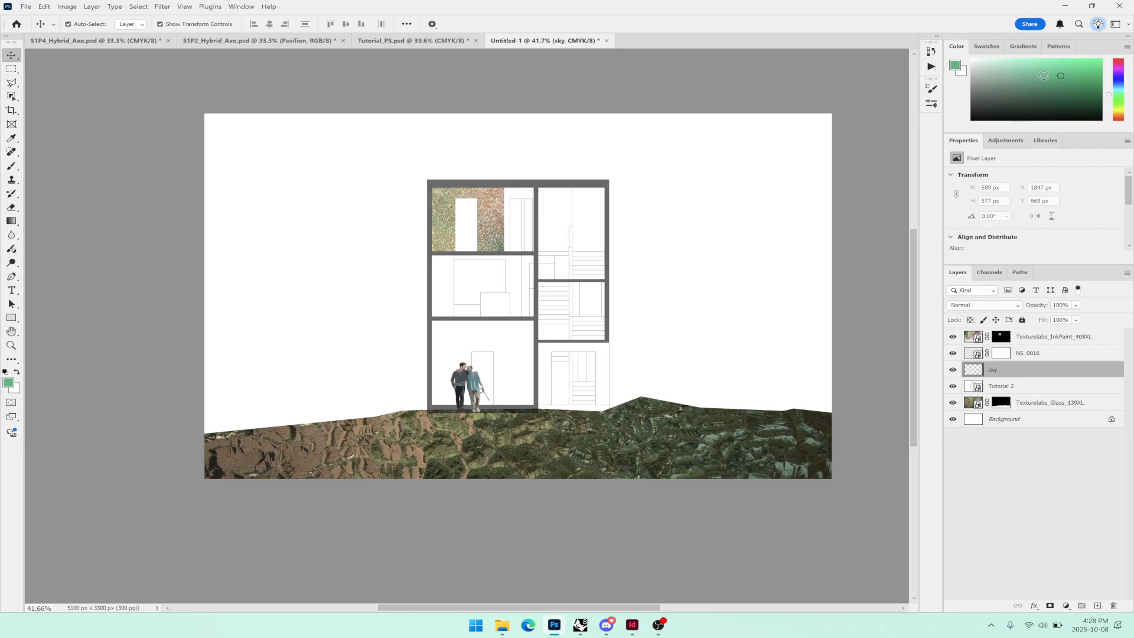
- Change the foreground colour to a muted medium blue for the sky
{"action": "left_click", "coordinate": [1057, 82]}
{"action": "left_click_drag", "start_coordinate": [1042, 80], "coordinate": [1051, 71]}
{"action": "left_click", "coordinate": [241, 6]}
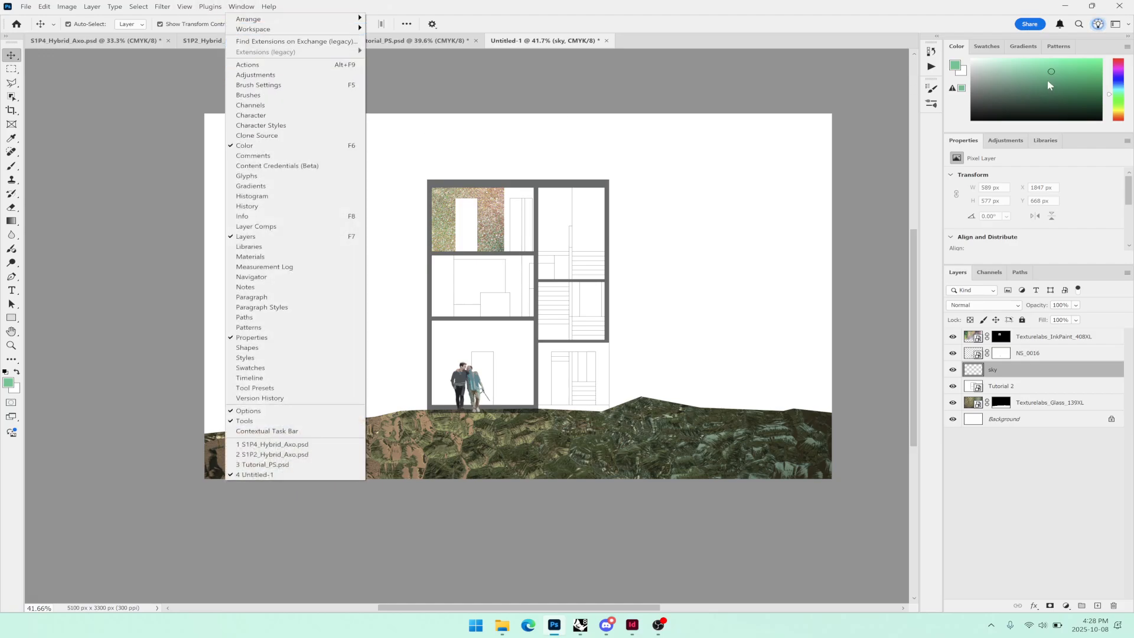
{"action": "left_click", "coordinate": [1075, 132]}
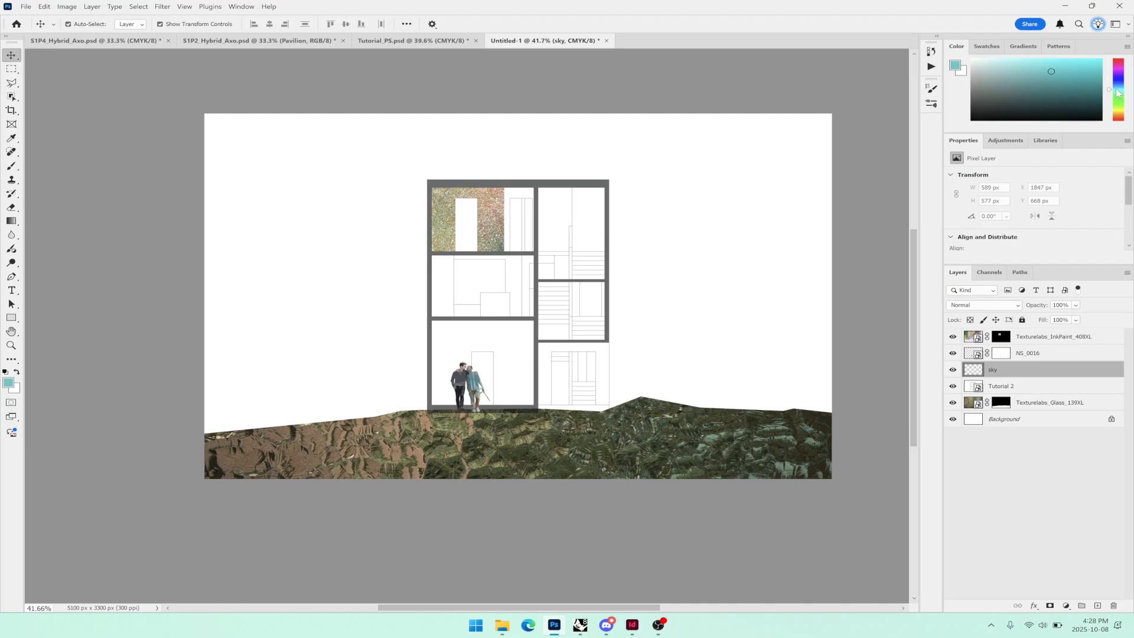
{"action": "left_click_drag", "start_coordinate": [1112, 97], "coordinate": [1112, 84]}
{"action": "left_click", "coordinate": [1040, 77]}
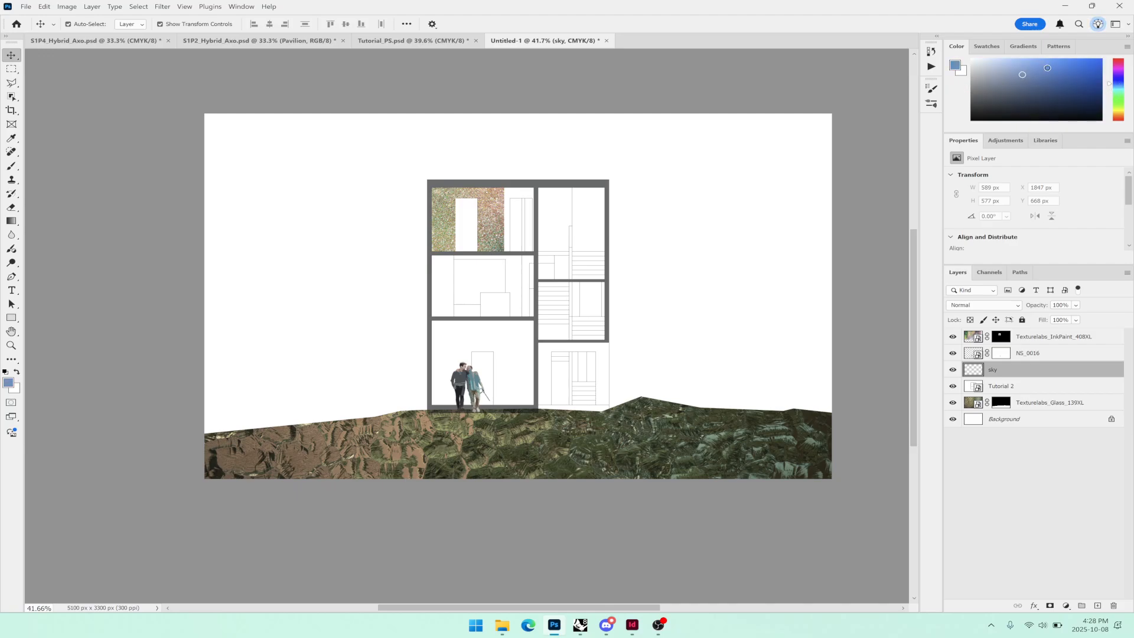
{"action": "left_click", "coordinate": [1029, 77]}
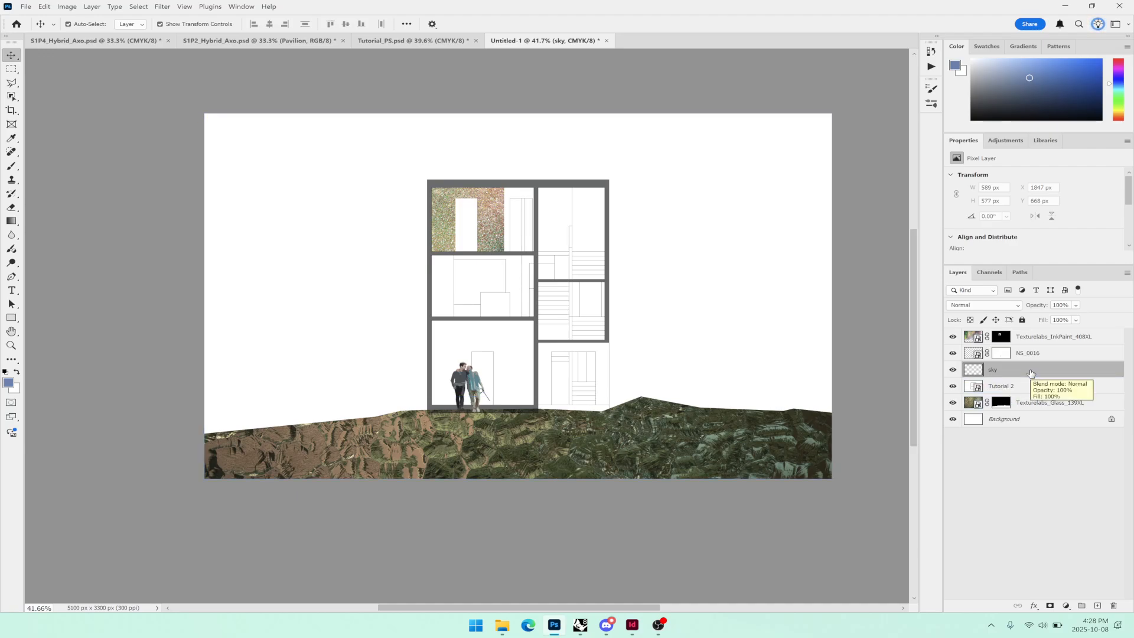
- Fill the sky layer with the blue foreground colour and move the layer below Tutorial 2
{"action": "key", "text": "alt+BackSpace"}
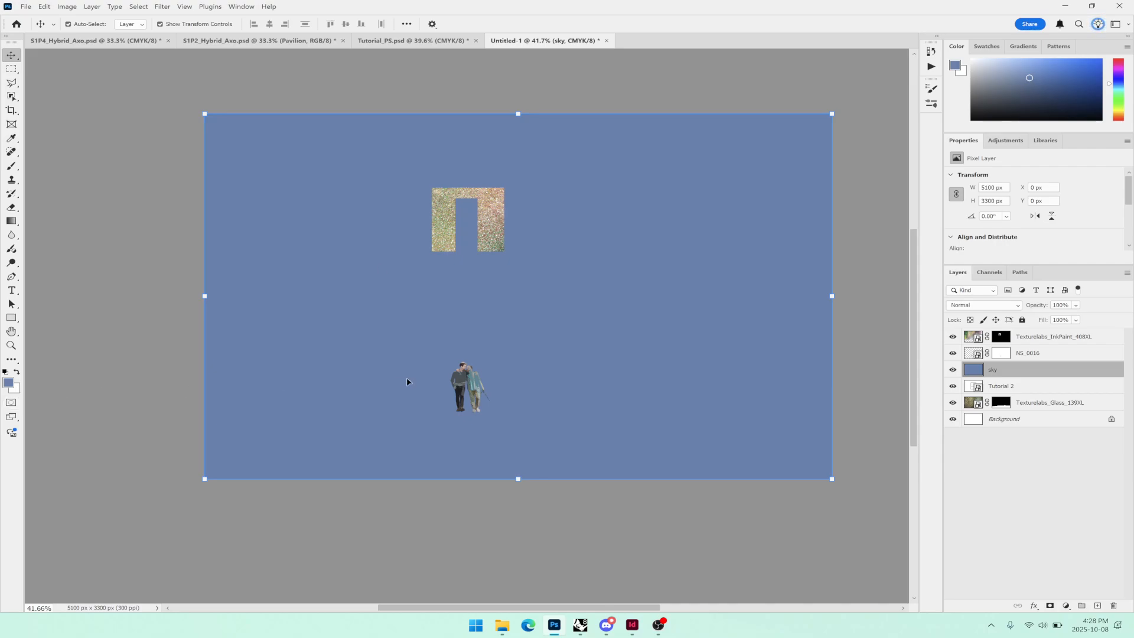
{"action": "key", "text": "ctrl+z"}
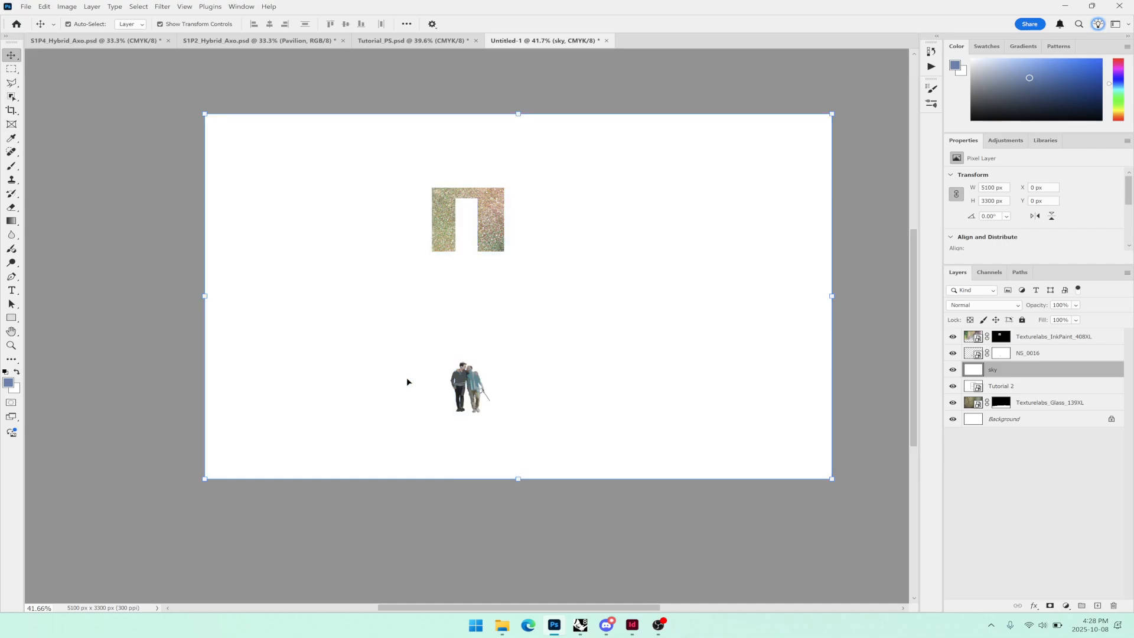
{"action": "key", "text": "ctrl+shift+z"}
{"action": "key", "text": "ctrl+z"}
{"action": "key", "text": "ctrl+shift+z"}
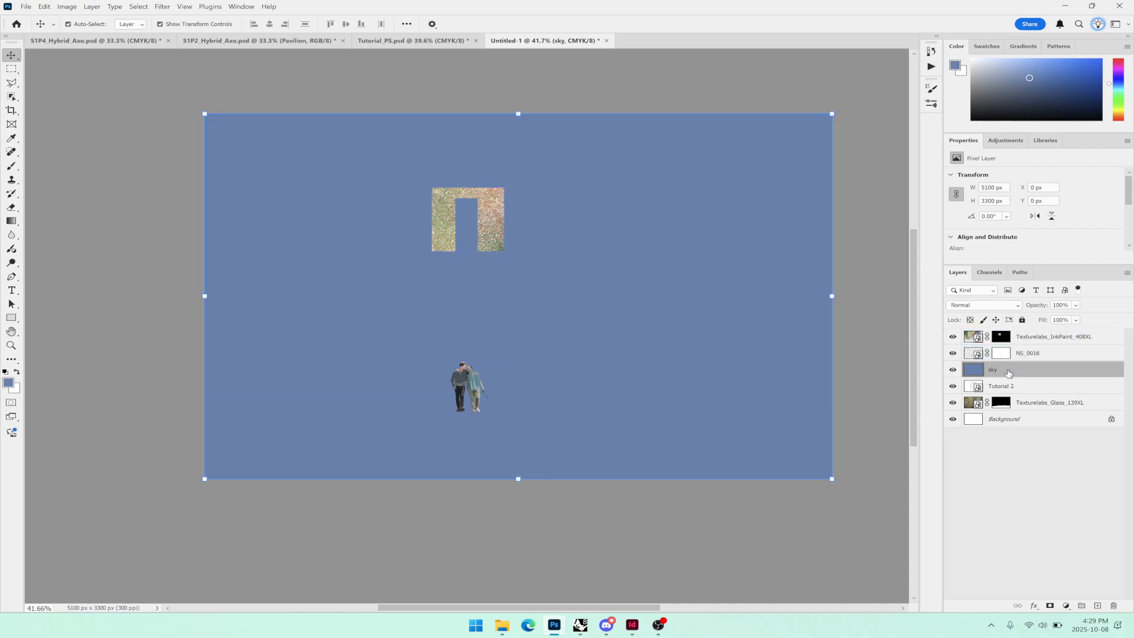
{"action": "left_click_drag", "start_coordinate": [1008, 376], "coordinate": [999, 387]}
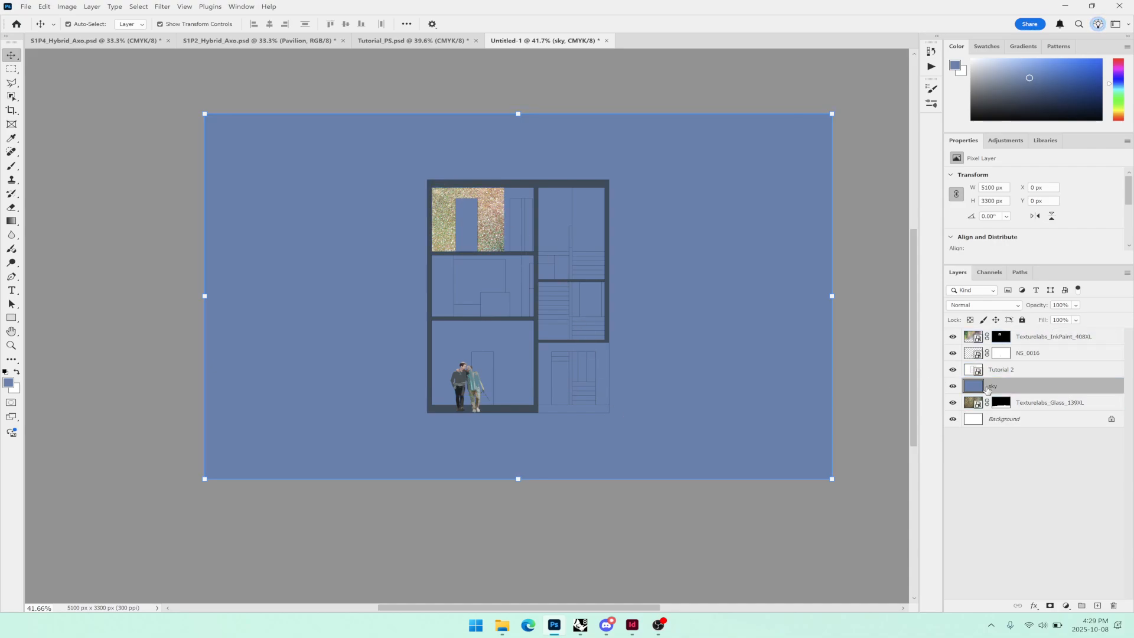
{"action": "left_click", "coordinate": [863, 345]}
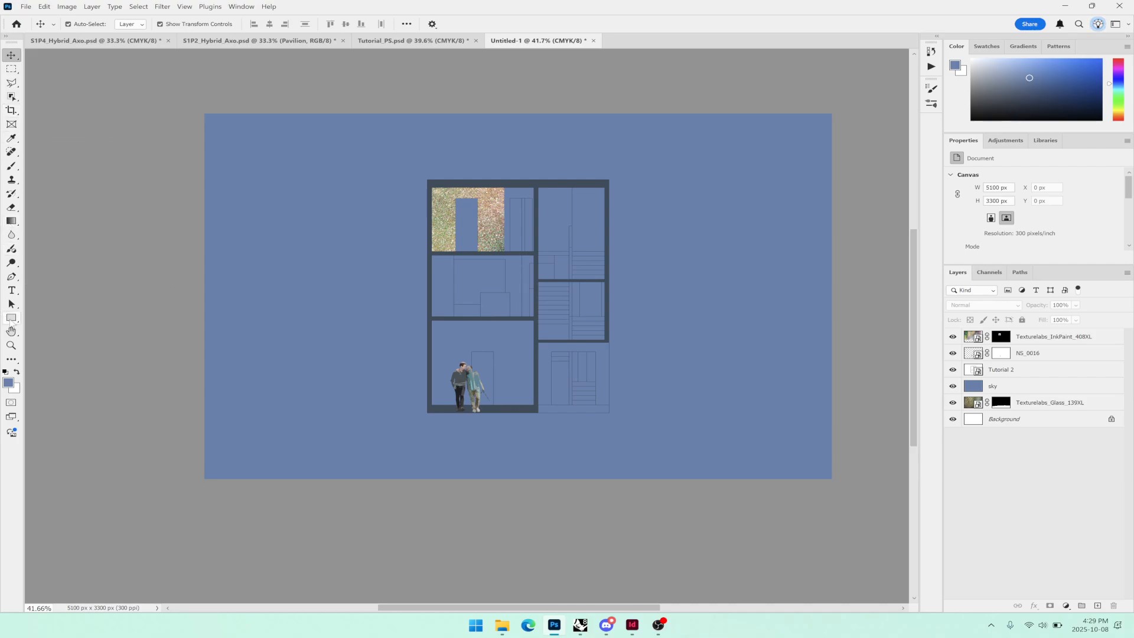
- Draw a Rectangular Marquee selection around the whole building with the sky layer active
{"action": "key", "text": "u"}
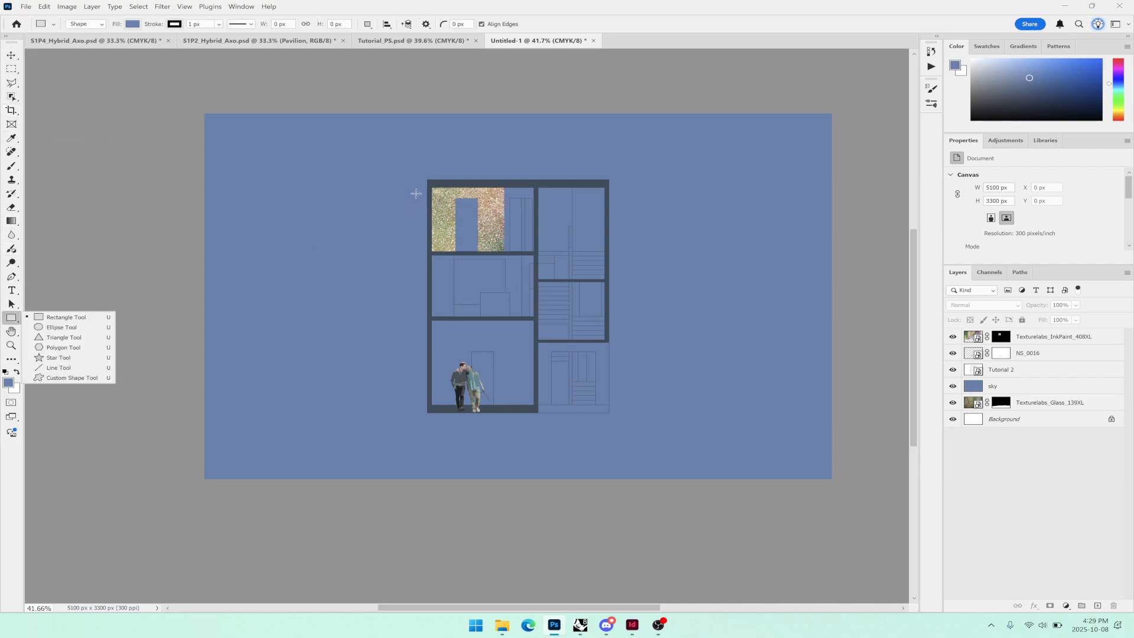
{"action": "left_click", "coordinate": [51, 319]}
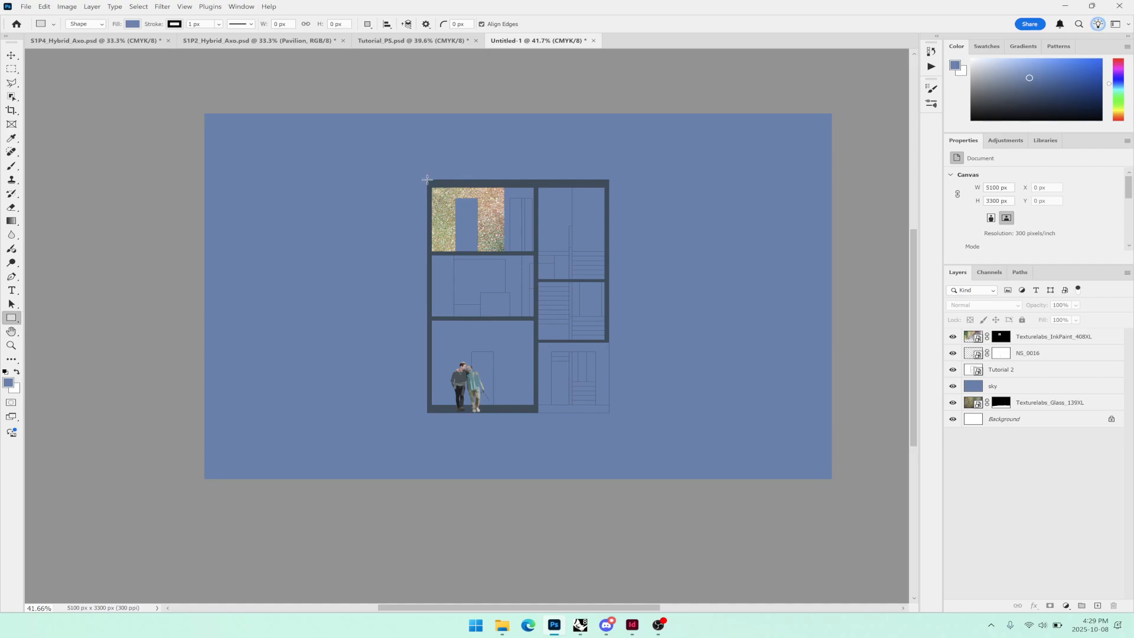
{"action": "left_click", "coordinate": [15, 75]}
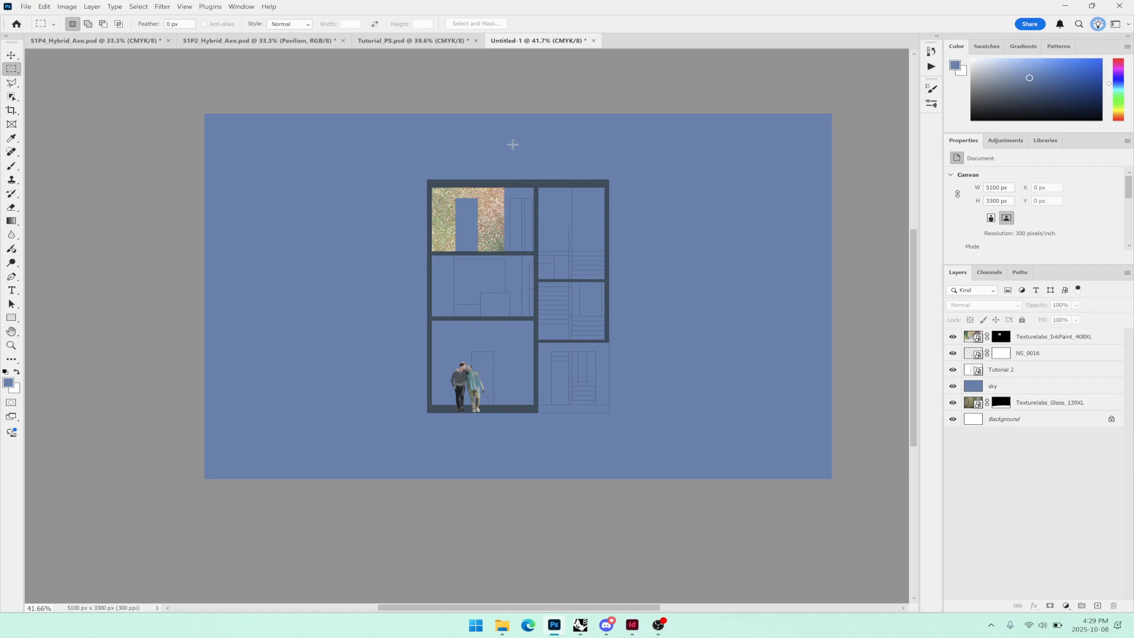
{"action": "mouse_move", "coordinate": [427, 177]}
{"action": "left_mouse_down"}
{"action": "mouse_move", "coordinate": [582, 403]}
{"action": "mouse_move", "coordinate": [610, 413]}
{"action": "left_mouse_up"}
{"action": "left_click", "coordinate": [978, 390]}
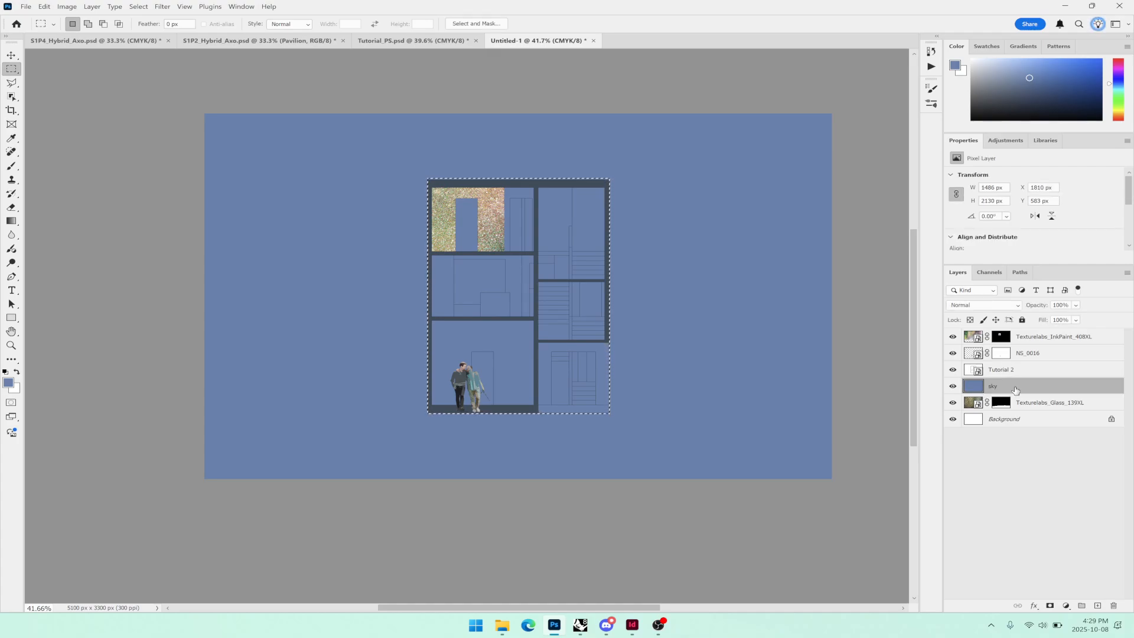
- Mask the sky layer with the inverted building selection and move it below the Texturelabs_Glass_139XL layer
{"action": "left_click", "coordinate": [1050, 606]}
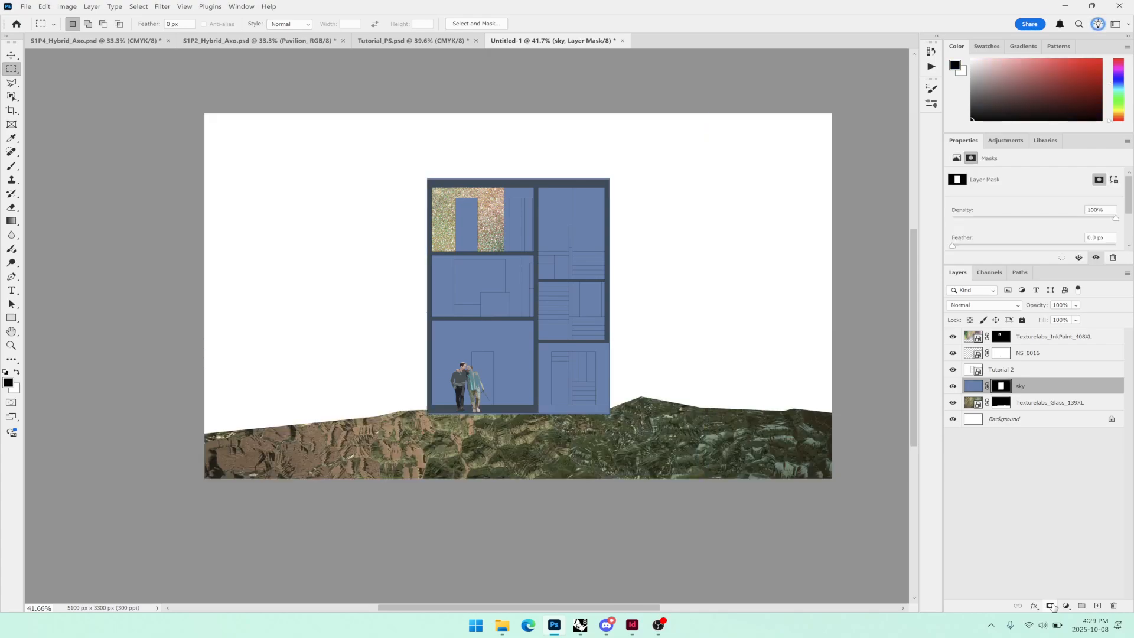
{"action": "key", "text": "ctrl+z"}
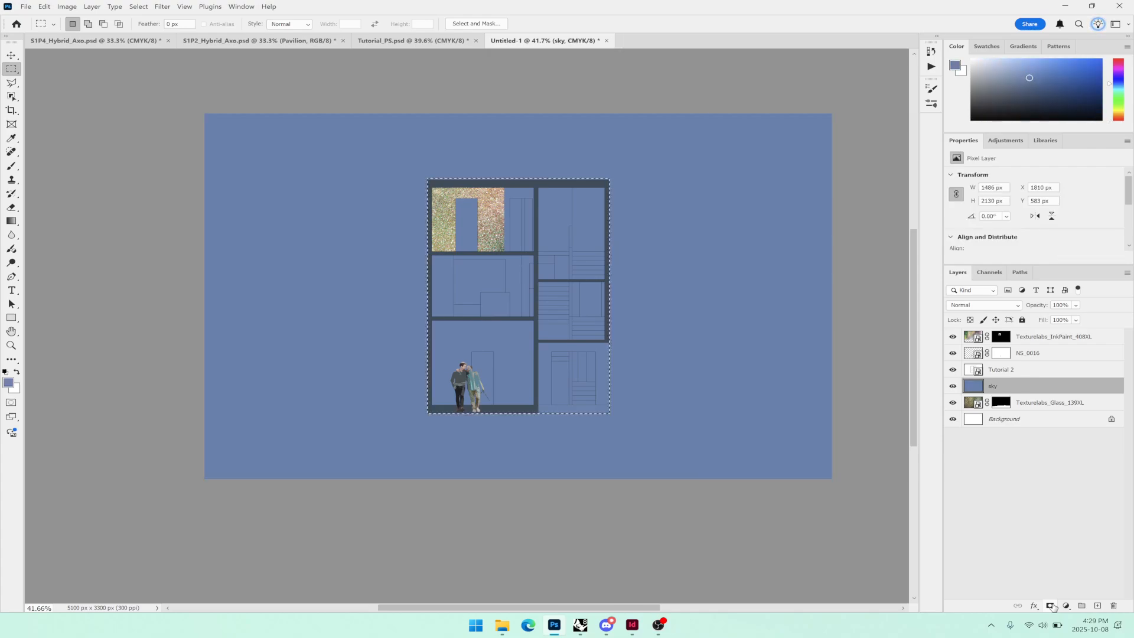
{"action": "left_click", "coordinate": [146, 6]}
{"action": "left_click", "coordinate": [152, 52]}
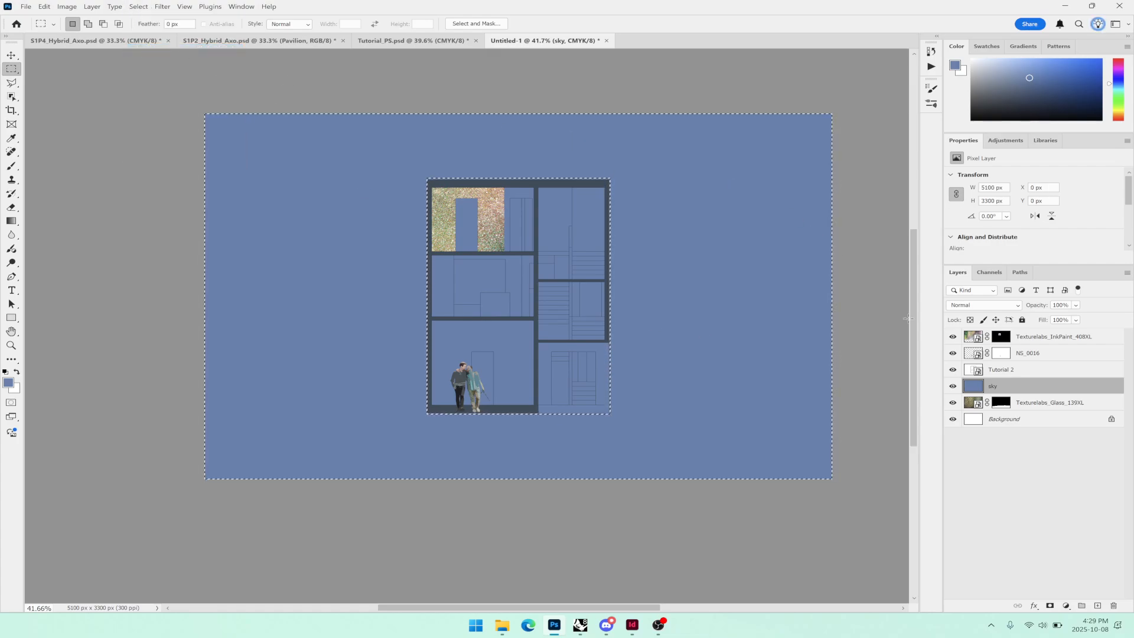
{"action": "left_click", "coordinate": [1051, 607]}
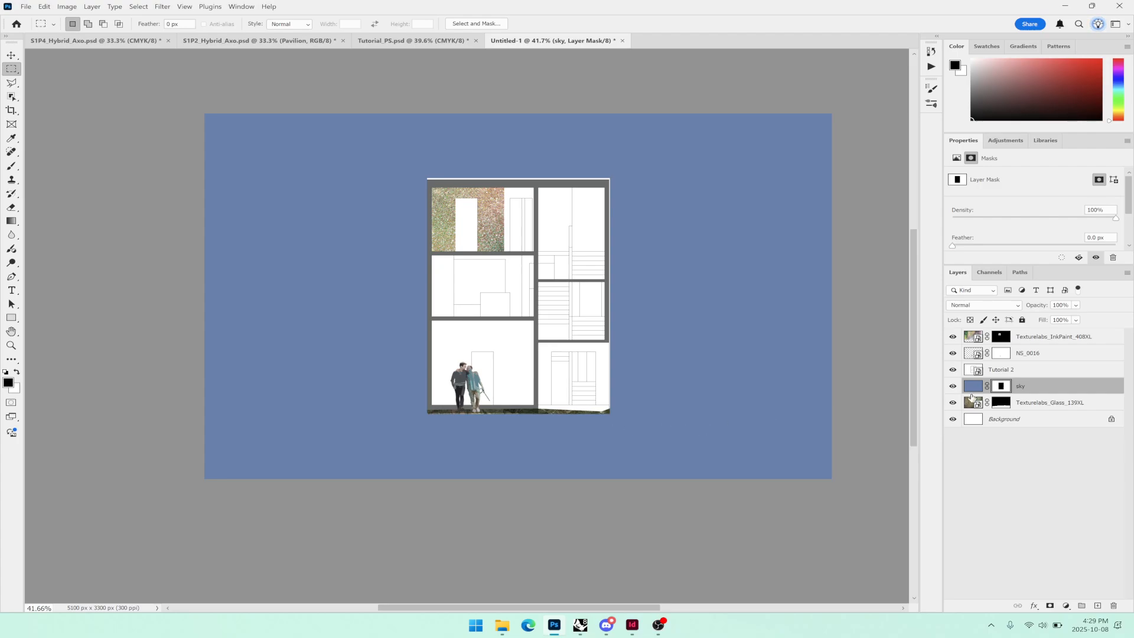
{"action": "left_click_drag", "start_coordinate": [972, 392], "coordinate": [967, 415]}
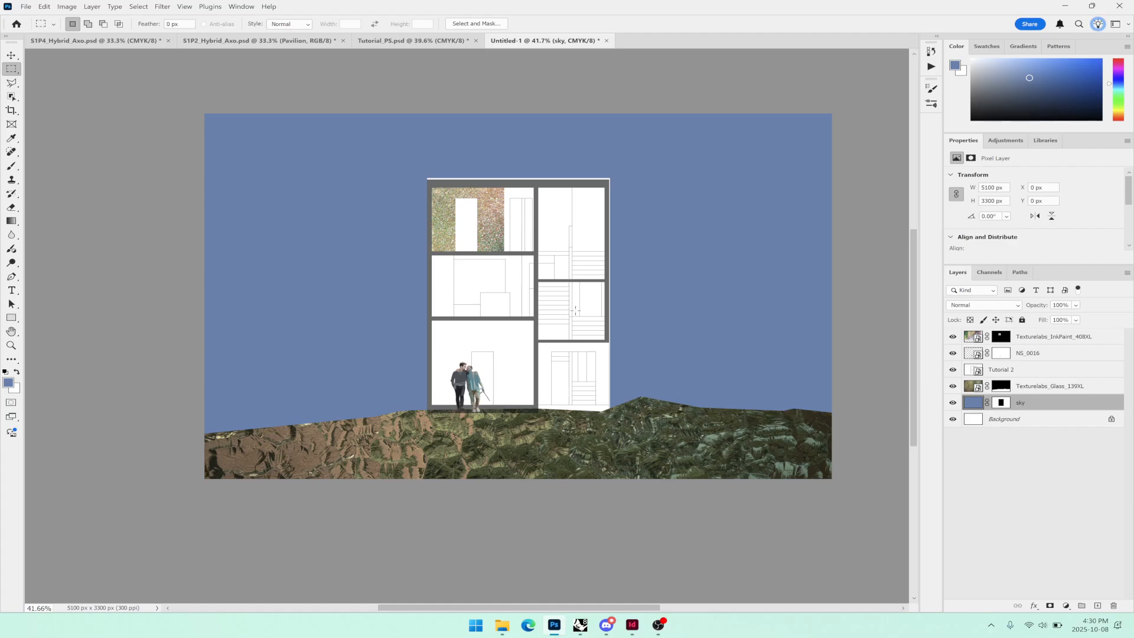
- Switch to File Explorer and place NS_0005 from the 00_Assets Humans folder Non Scandinavia (Posterized) into the Photoshop drawing
{"action": "scroll", "coordinate": [644, 347], "scroll_direction": "down", "scroll_amount": 3}
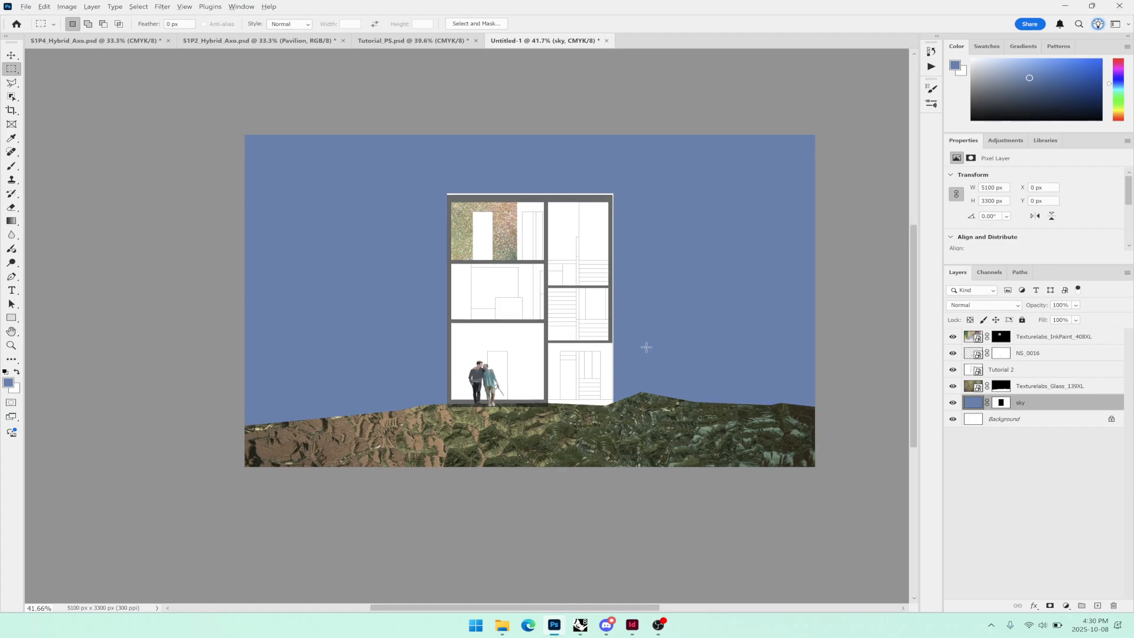
{"action": "scroll", "coordinate": [640, 347], "scroll_direction": "up", "scroll_amount": 4}
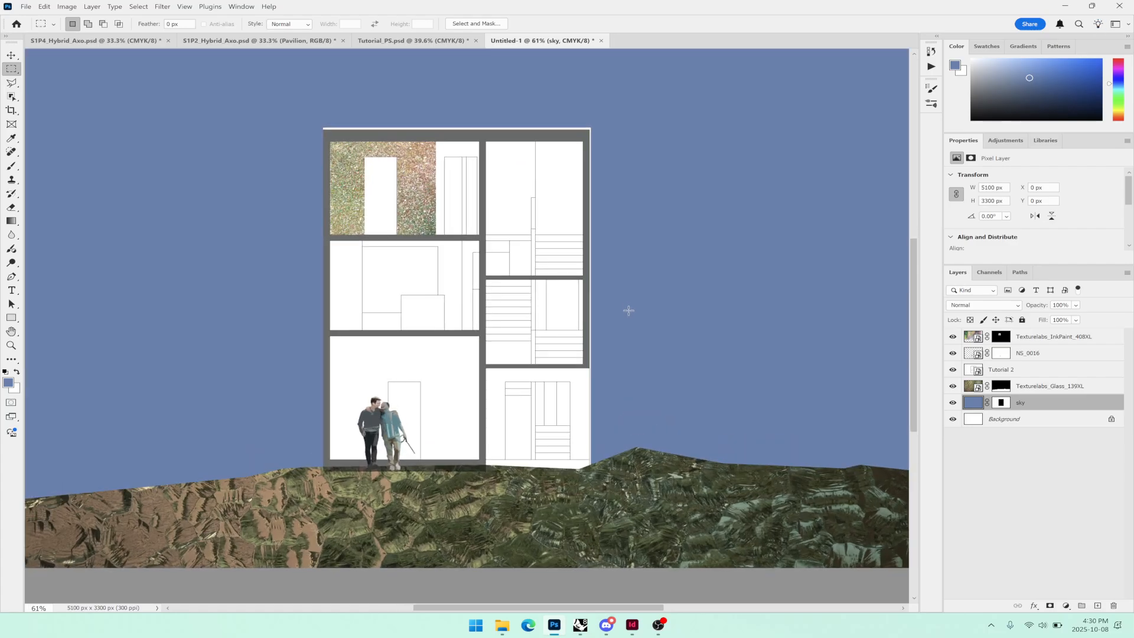
{"action": "scroll", "coordinate": [594, 340], "scroll_direction": "up", "scroll_amount": 1}
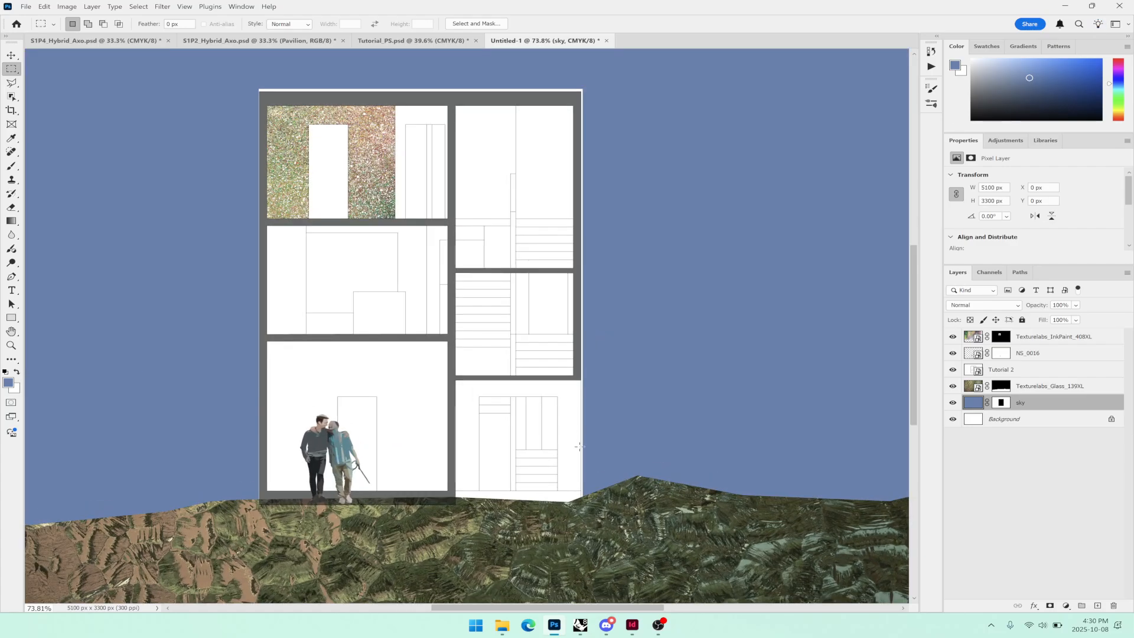
{"action": "left_click", "coordinate": [503, 626]}
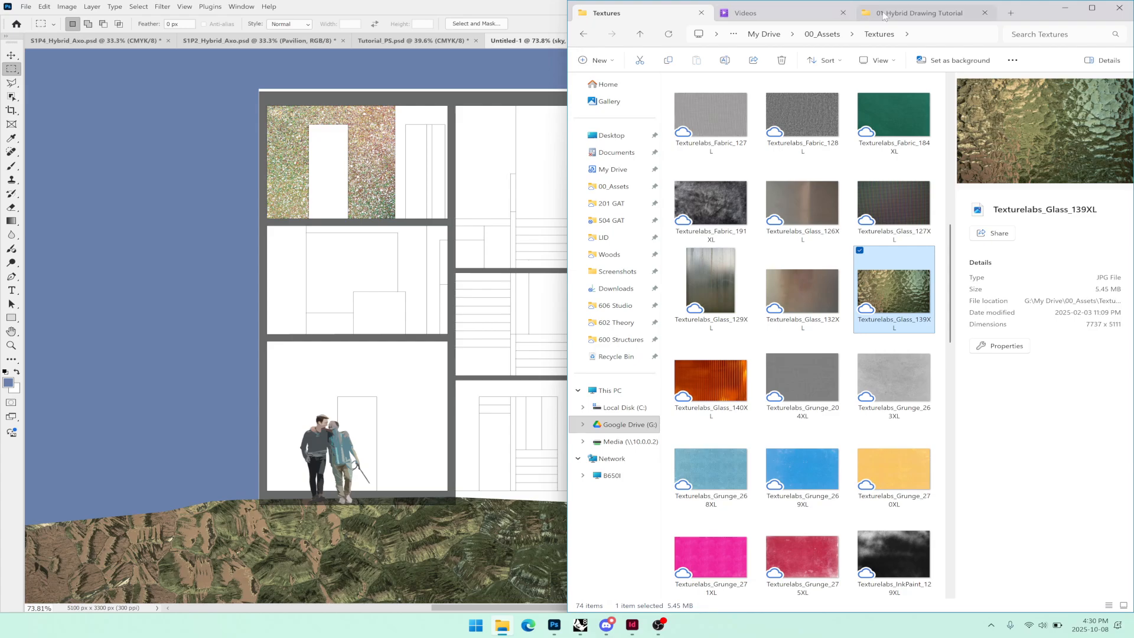
{"action": "left_click", "coordinate": [603, 192]}
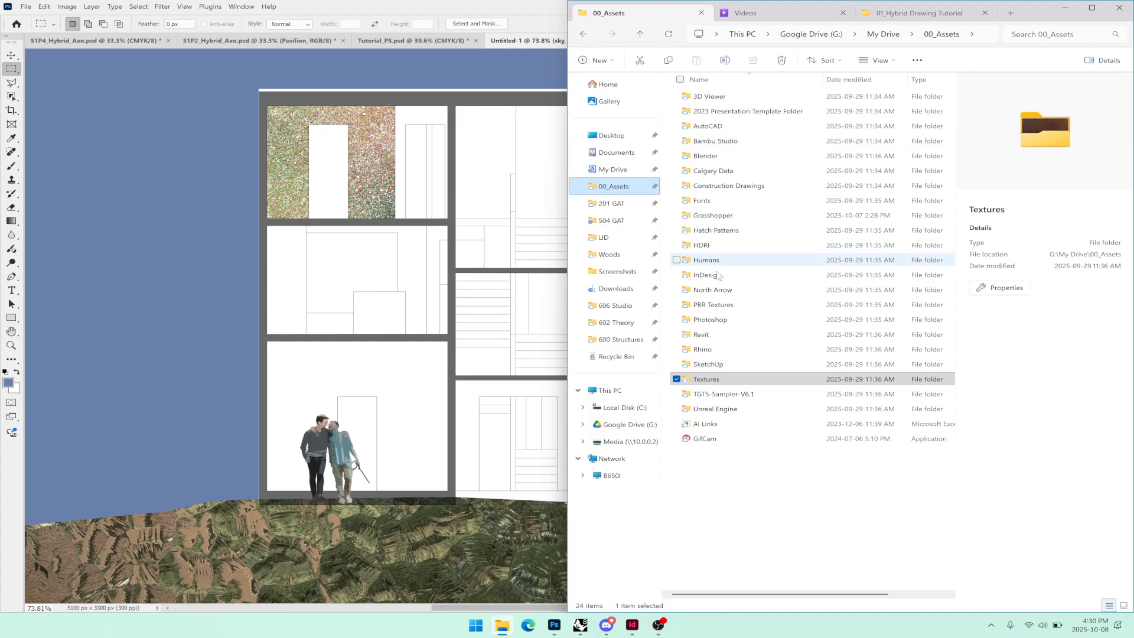
{"action": "double_click", "coordinate": [720, 261]}
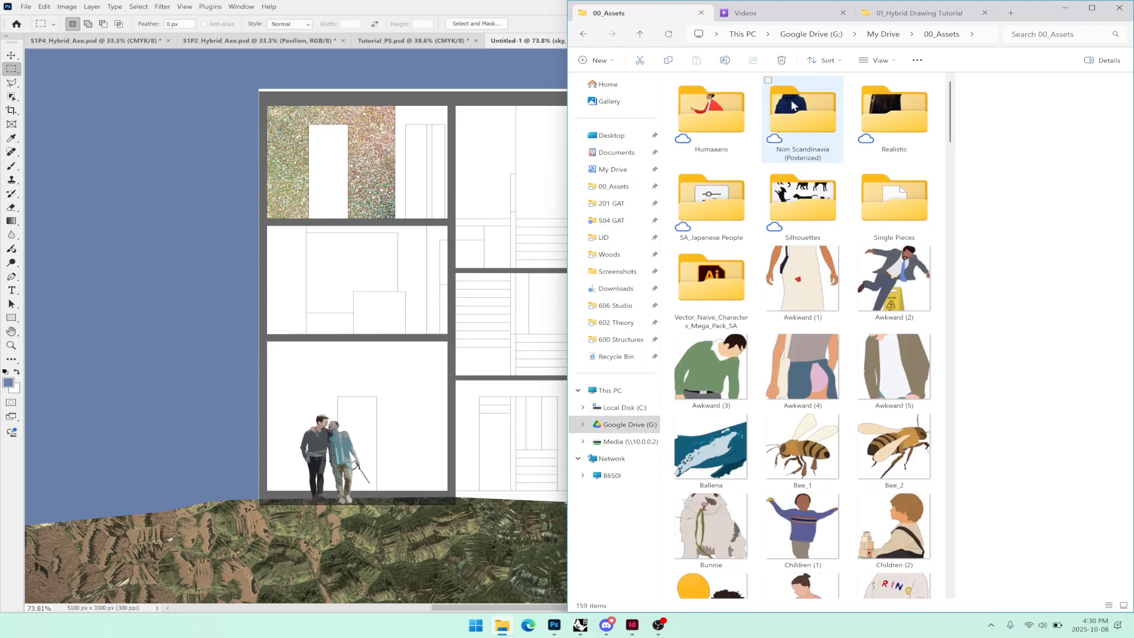
{"action": "double_click", "coordinate": [775, 113]}
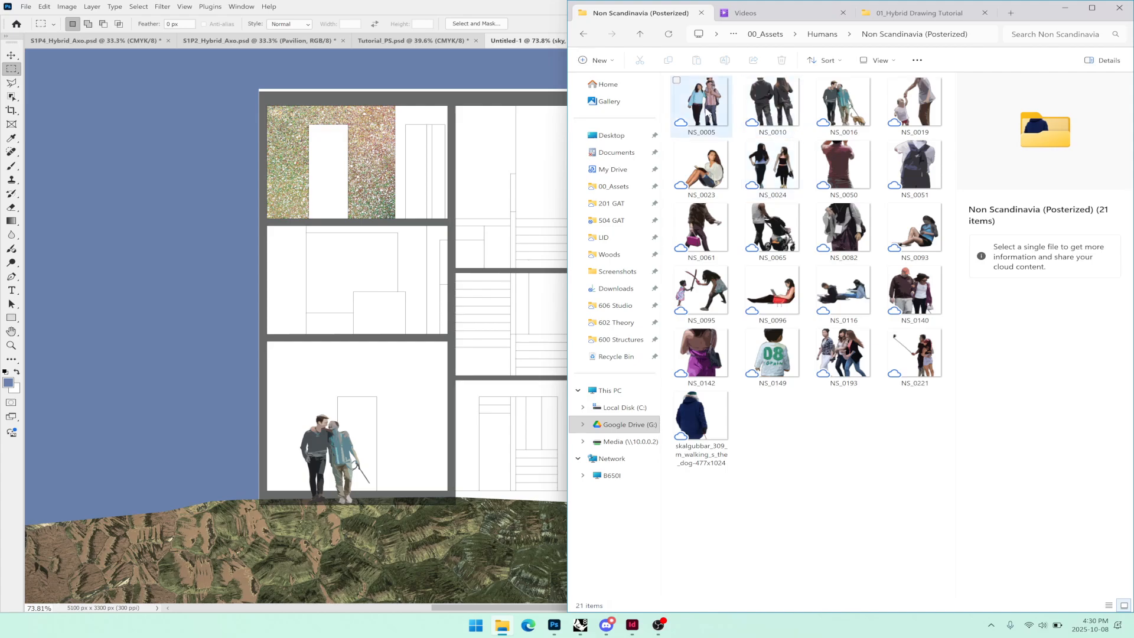
{"action": "left_click_drag", "start_coordinate": [706, 113], "coordinate": [208, 365]}
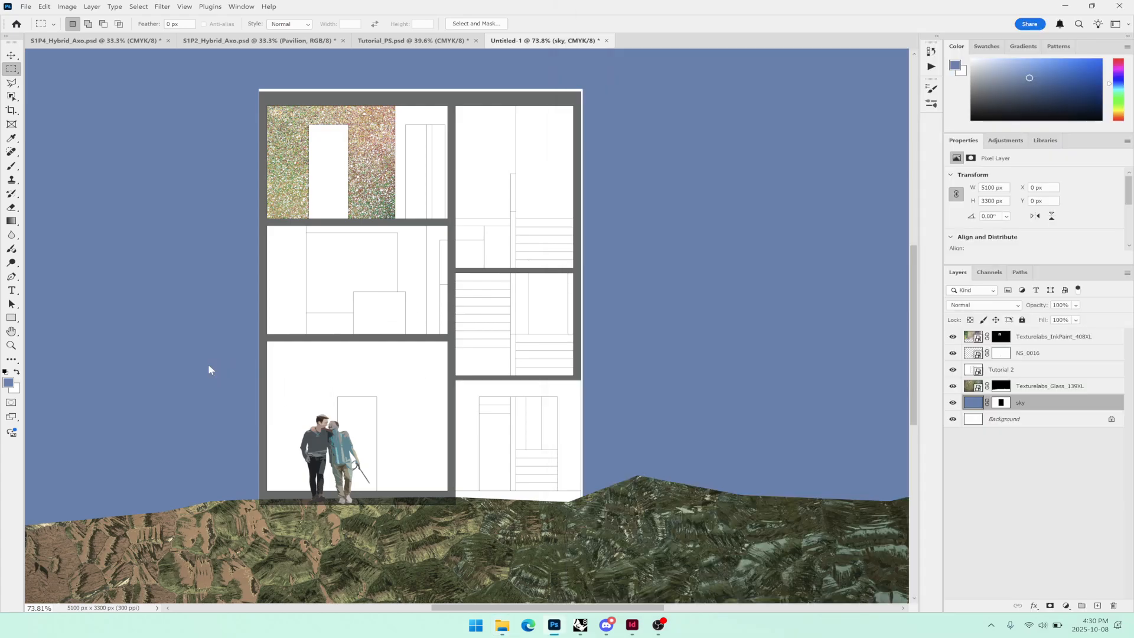
- Scale the placed NS_0005 figures to about 22% and move their layer to the top of the stack
{"action": "scroll", "coordinate": [495, 324], "scroll_direction": "down", "scroll_amount": 2}
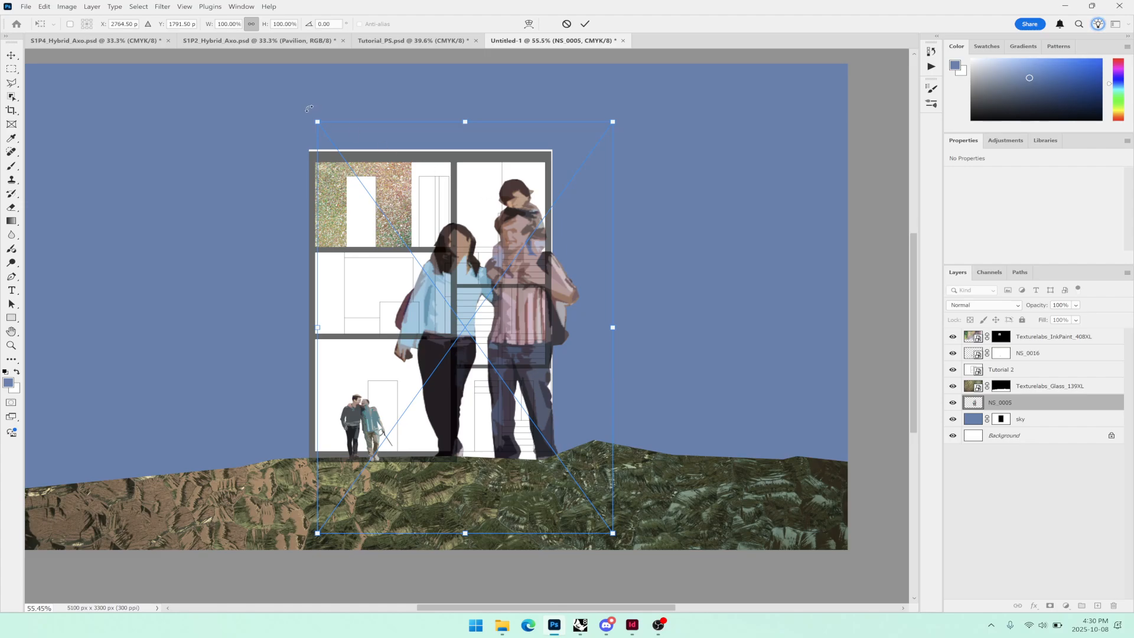
{"action": "left_click_drag", "start_coordinate": [325, 126], "coordinate": [577, 427]}
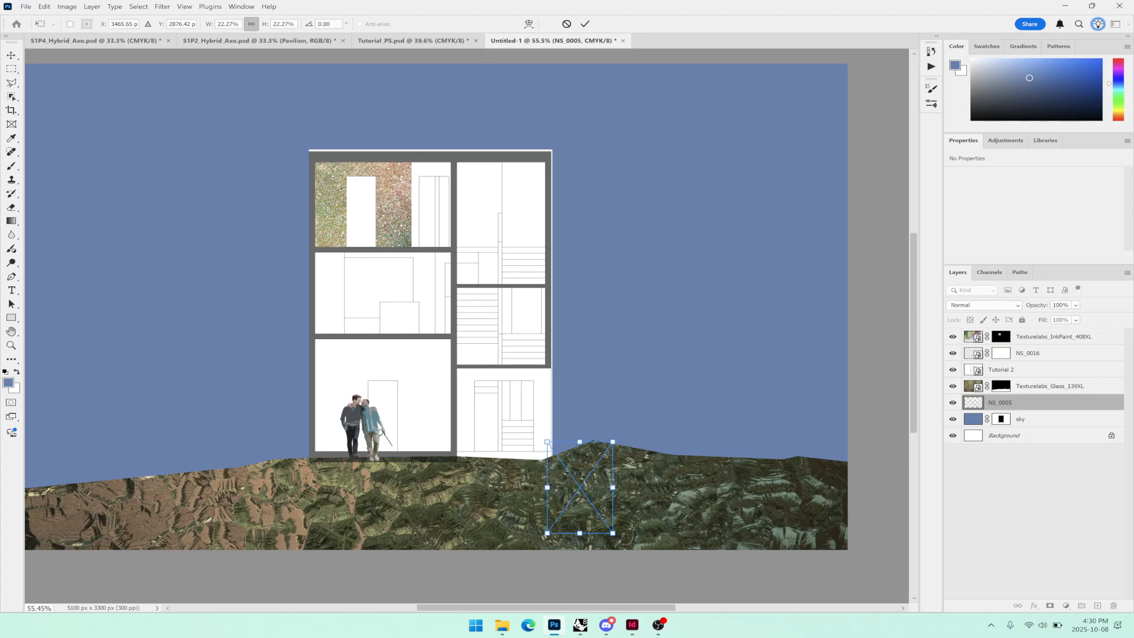
{"action": "key", "text": "Return"}
{"action": "key", "text": "m"}
{"action": "left_click_drag", "start_coordinate": [1016, 408], "coordinate": [1045, 335]}
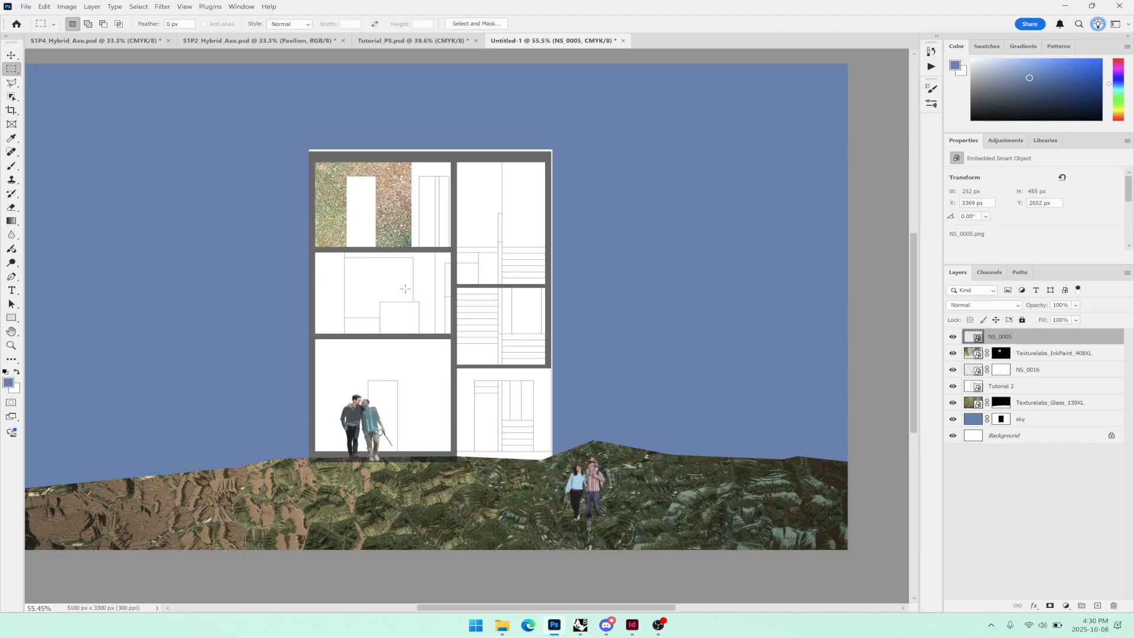
- Move the NS_0005 figures onto the ground slope outside the building, at about X 3632 px and Y 2291 px
{"action": "left_click", "coordinate": [11, 55]}
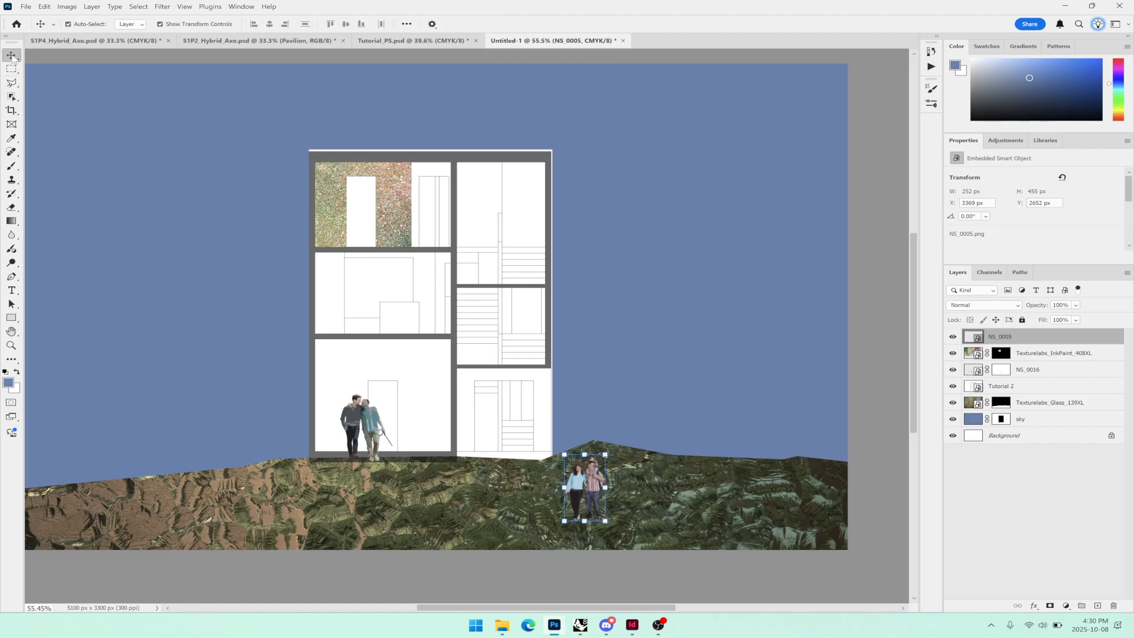
{"action": "left_click_drag", "start_coordinate": [590, 474], "coordinate": [625, 423]}
{"action": "scroll", "coordinate": [640, 442], "scroll_direction": "up", "scroll_amount": 2}
{"action": "scroll", "coordinate": [640, 442], "scroll_direction": "up", "scroll_amount": 5}
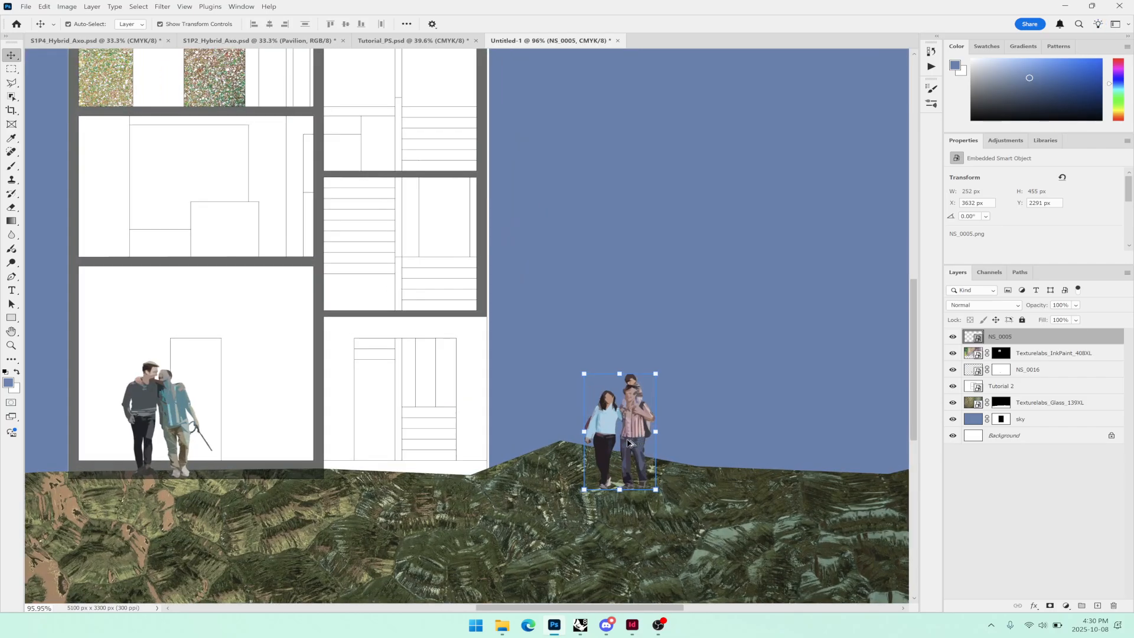
- Move the NS_0005 figures farther from the building on the ground slope, to about X 3706 px and Y 2286 px
{"action": "scroll", "coordinate": [647, 427], "scroll_direction": "down", "scroll_amount": 7}
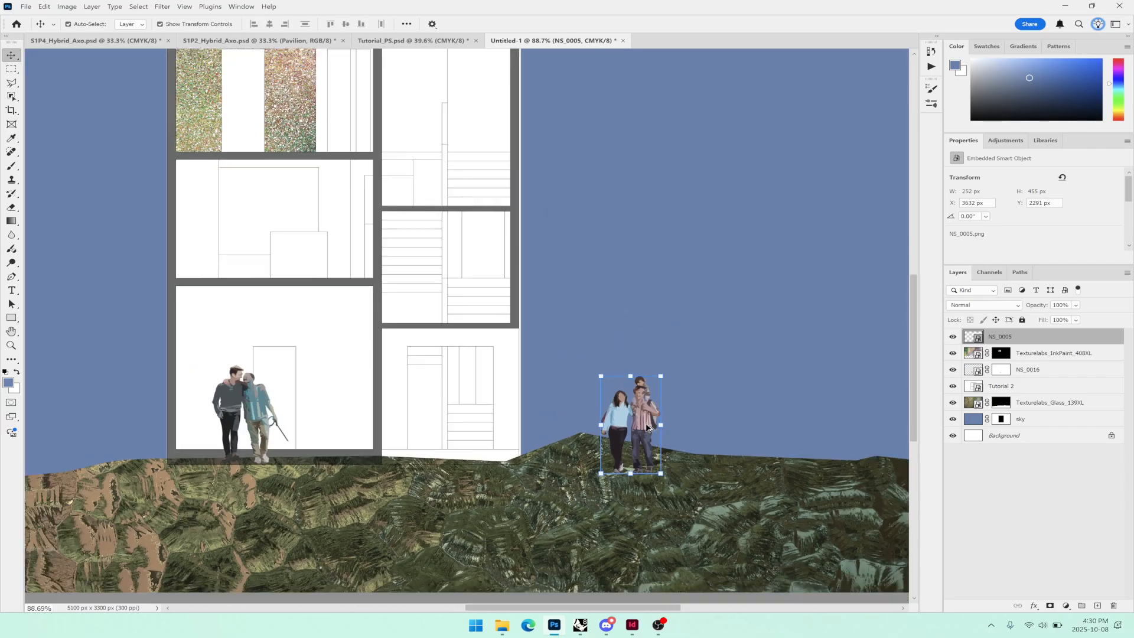
{"action": "mouse_move", "coordinate": [646, 426]}
{"action": "left_mouse_down"}
{"action": "mouse_move", "coordinate": [314, 430]}
{"action": "mouse_move", "coordinate": [656, 412]}
{"action": "mouse_move", "coordinate": [670, 429]}
{"action": "mouse_move", "coordinate": [650, 423]}
{"action": "left_mouse_up"}
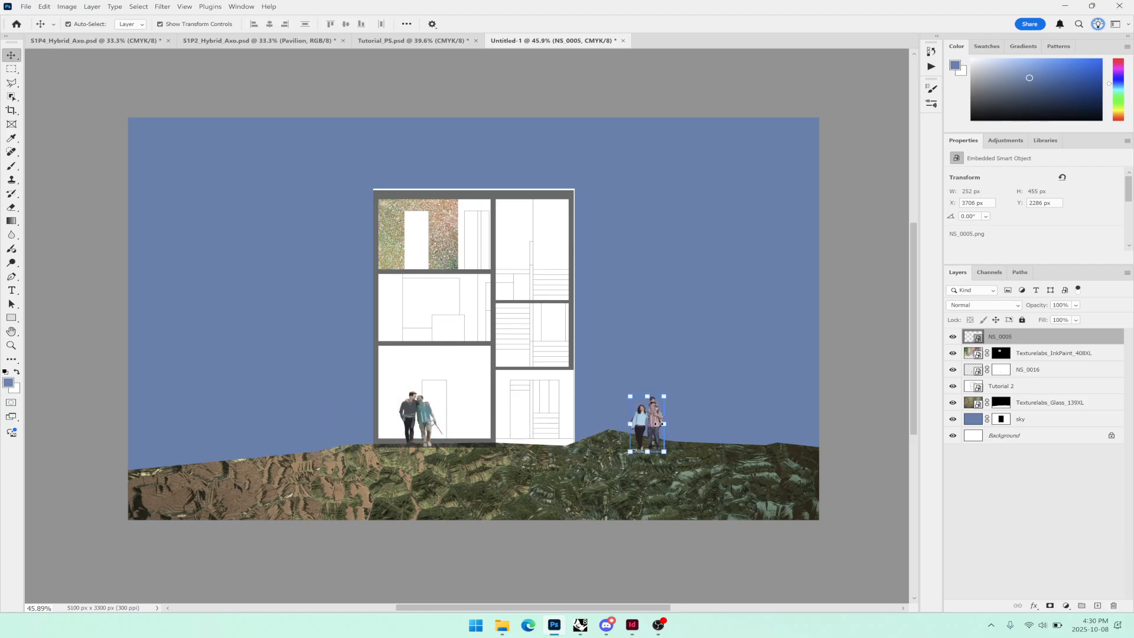
{"action": "scroll", "coordinate": [650, 423], "scroll_direction": "up", "scroll_amount": 5}
{"action": "scroll", "coordinate": [635, 423], "scroll_direction": "up", "scroll_amount": 1}
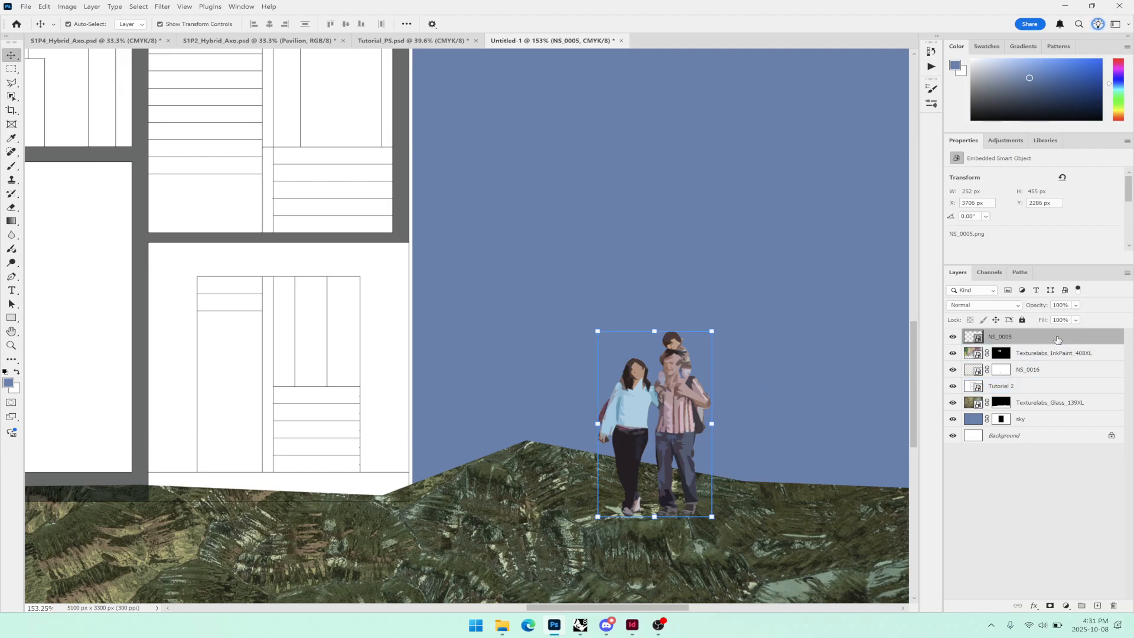
- Add a new layer above NS_0005 with the default settings and fill it with a purple foreground colour
{"action": "key", "text": "ctrl+shift+n"}
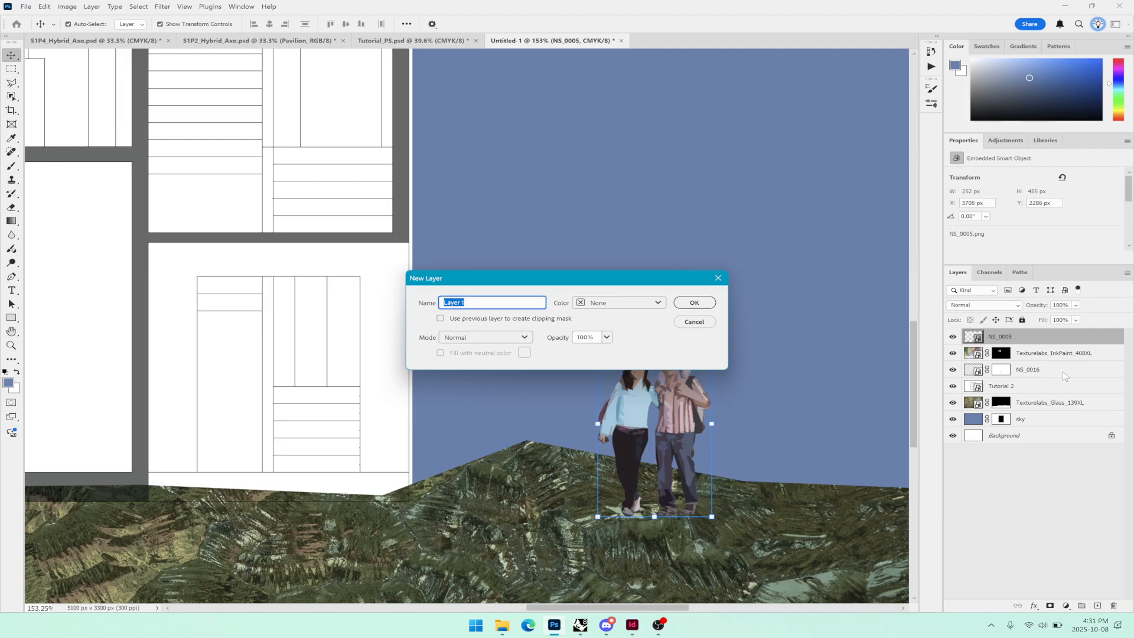
{"action": "key", "text": "Return"}
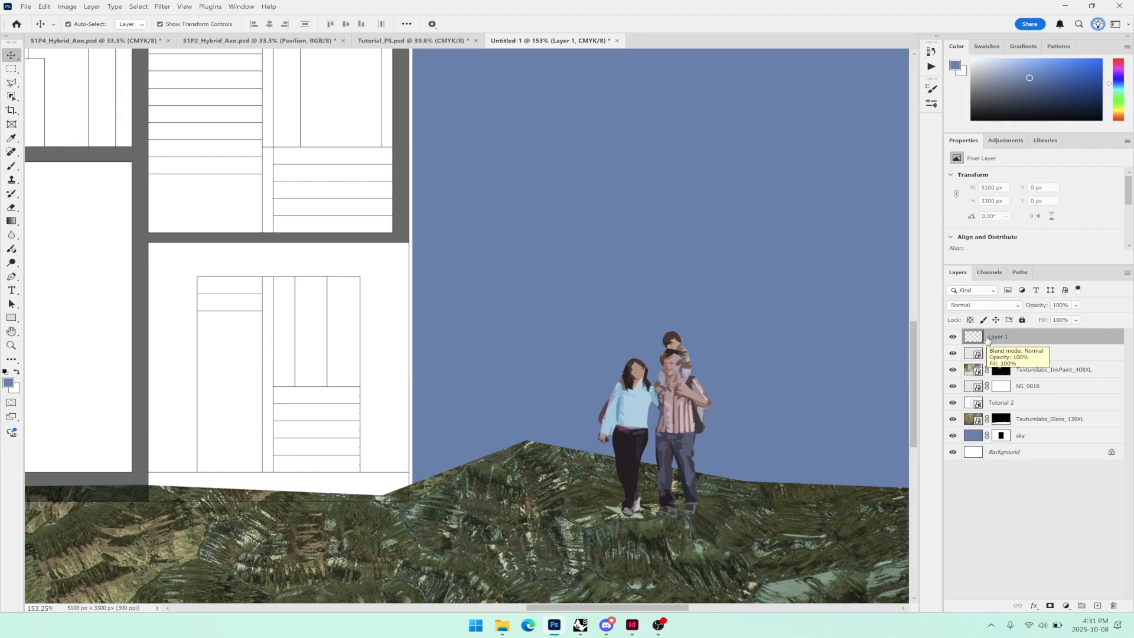
{"action": "left_click", "coordinate": [1118, 71]}
{"action": "left_click_drag", "start_coordinate": [1083, 71], "coordinate": [1047, 64]}
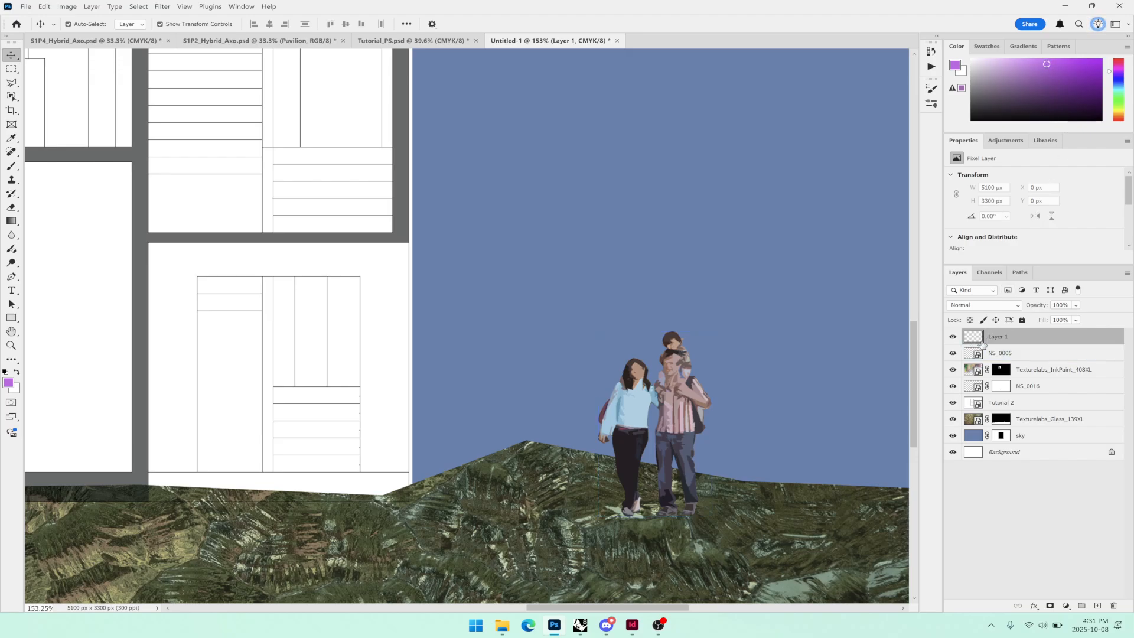
{"action": "key", "text": "alt+BackSpace"}
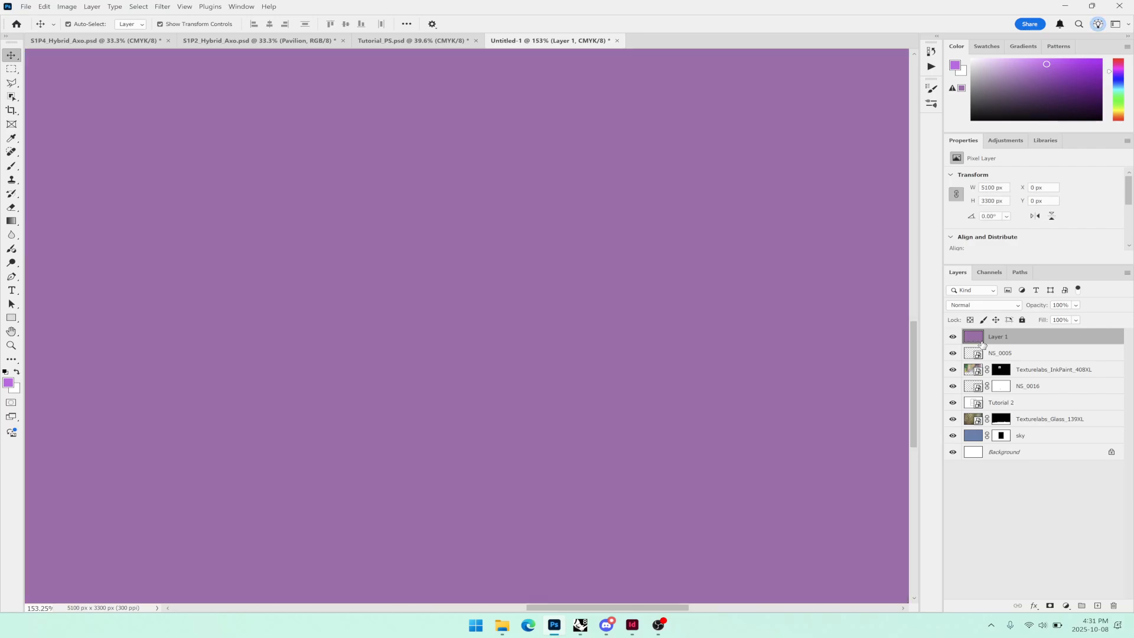
- Clip the purple Layer 1 to the NS_0005 layer so the colour covers only the figures
{"action": "scroll", "coordinate": [713, 335], "scroll_direction": "down", "scroll_amount": 6}
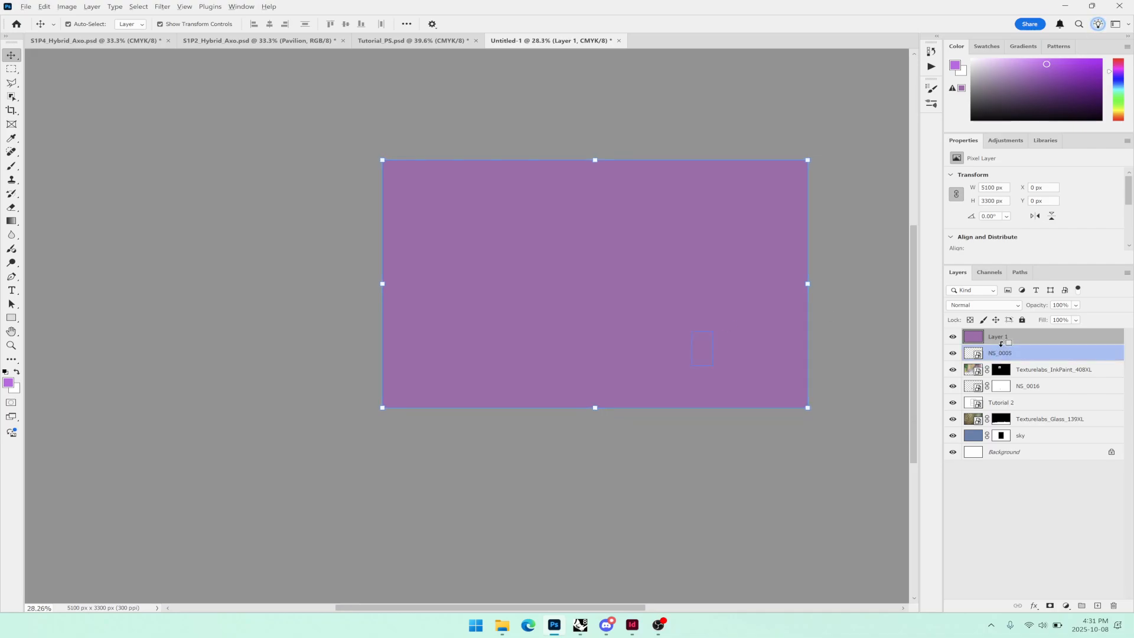
{"action": "mouse_move", "coordinate": [1004, 345]}
{"action": "left_mouse_down"}
{"action": "mouse_move", "coordinate": [990, 341]}
{"action": "mouse_move", "coordinate": [1020, 336]}
{"action": "left_mouse_up"}
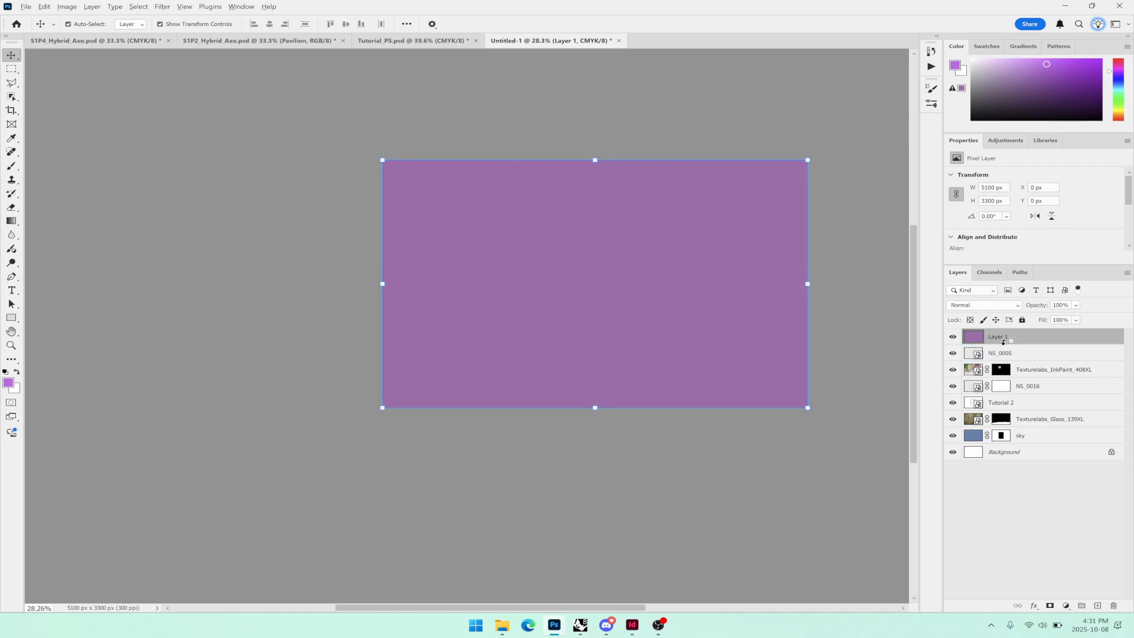
{"action": "left_click", "coordinate": [1003, 343], "text": "alt"}
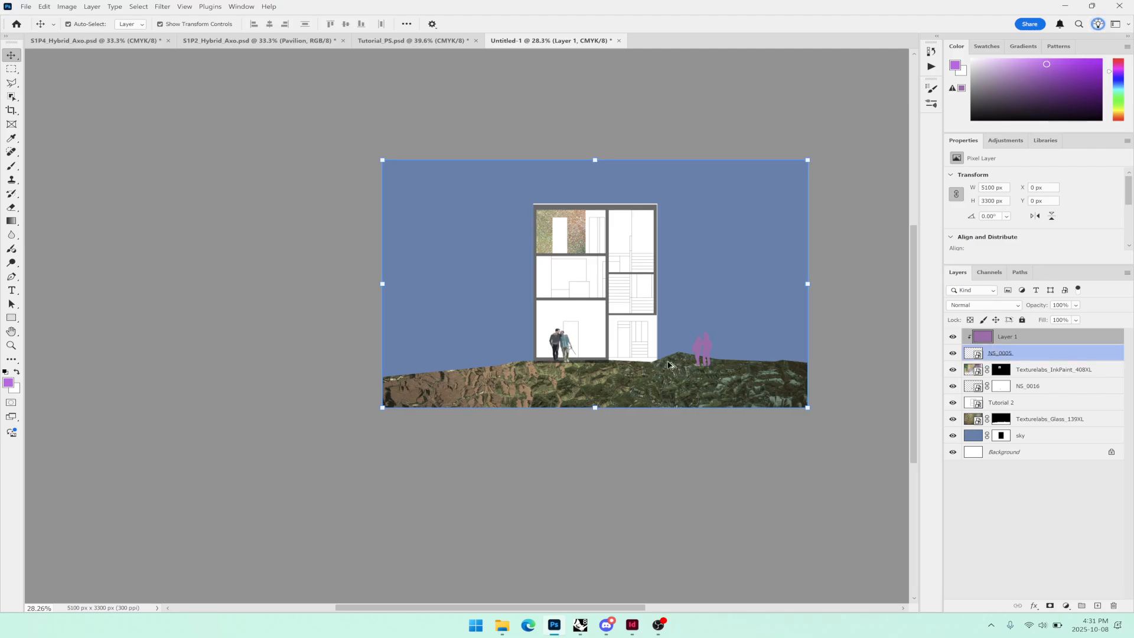
{"action": "scroll", "coordinate": [711, 350], "scroll_direction": "up", "scroll_amount": 10}
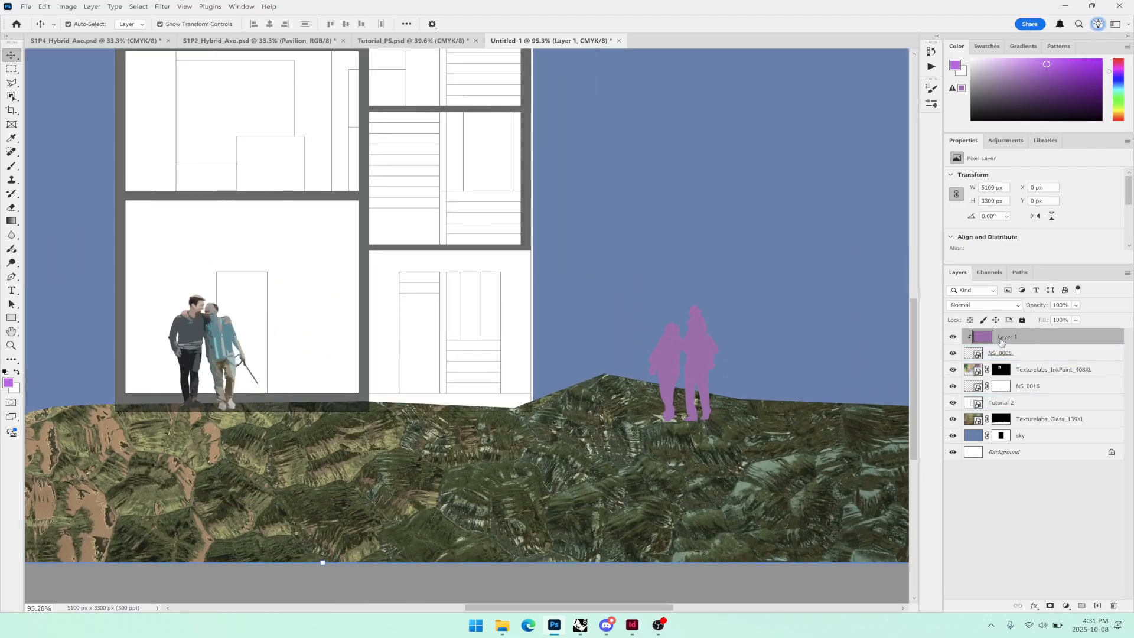
- Try to reposition the NS_0005 figures freehand beneath the purple clipped layer
{"action": "left_click", "coordinate": [990, 348]}
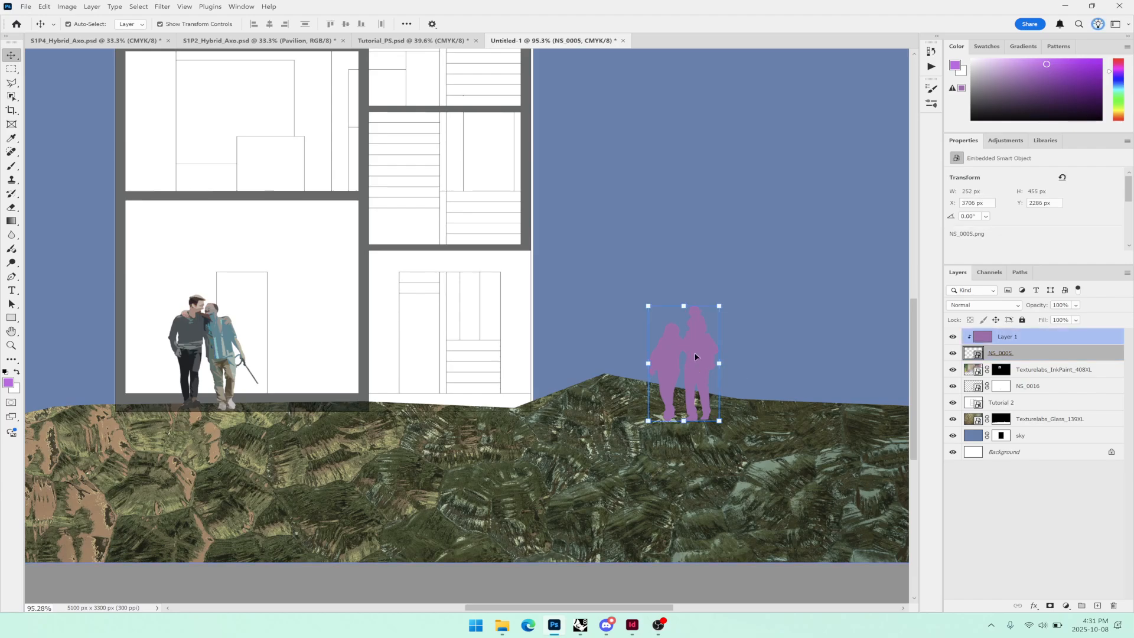
{"action": "left_click", "coordinate": [715, 351]}
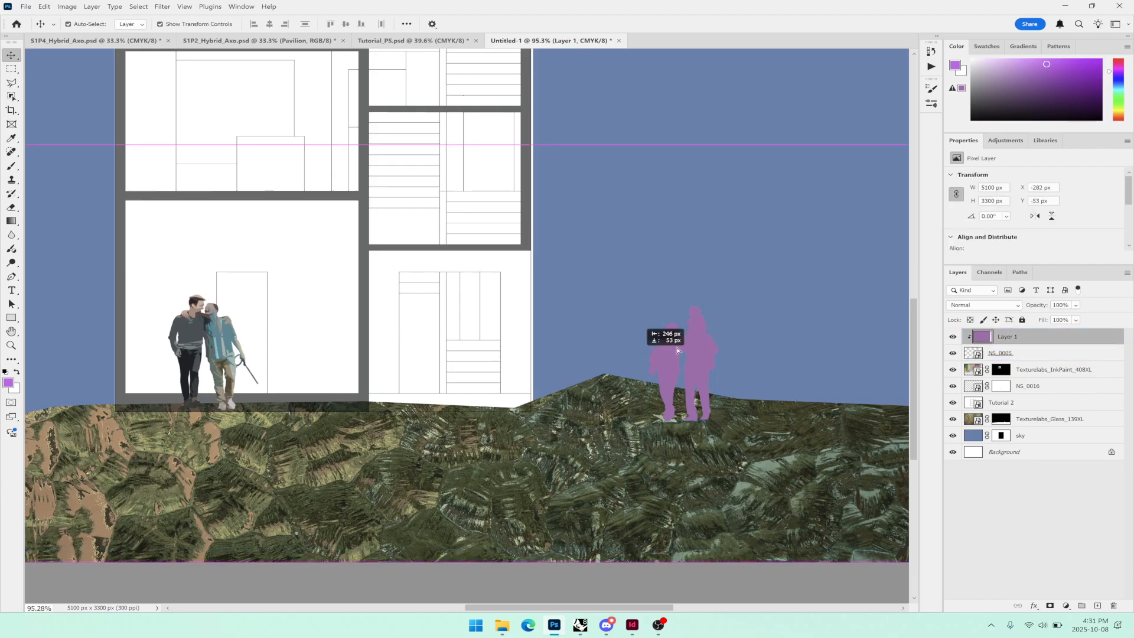
{"action": "left_click", "coordinate": [998, 352]}
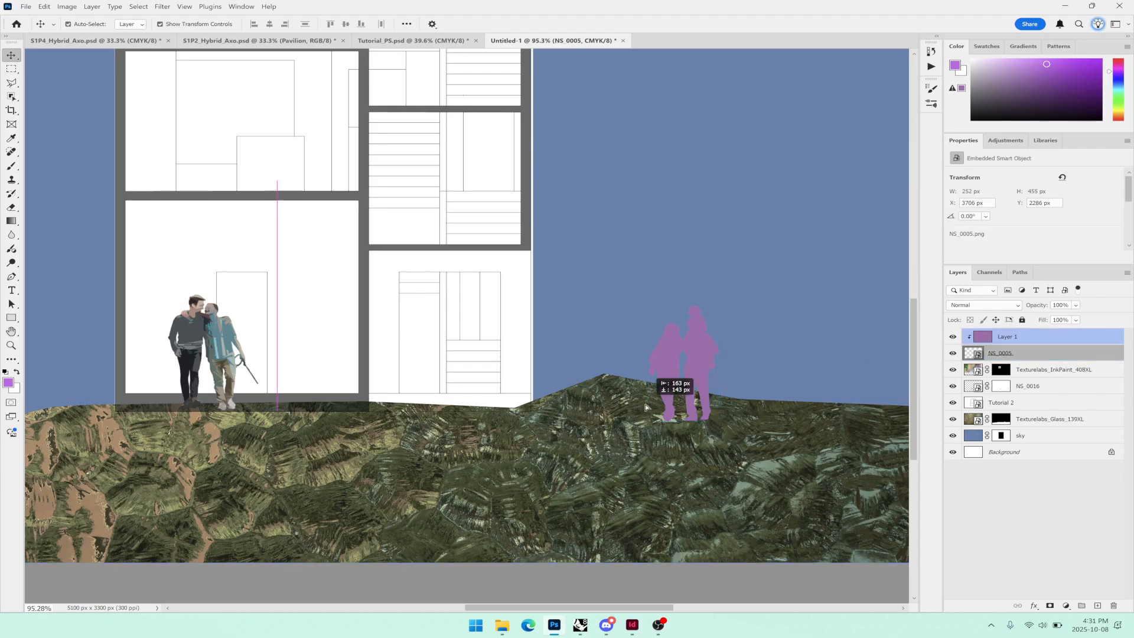
{"action": "left_click", "coordinate": [685, 367]}
- Select the NS_0005 layer and nudge the figures horizontally toward the building to X 3586 px
{"action": "left_click", "coordinate": [975, 354]}
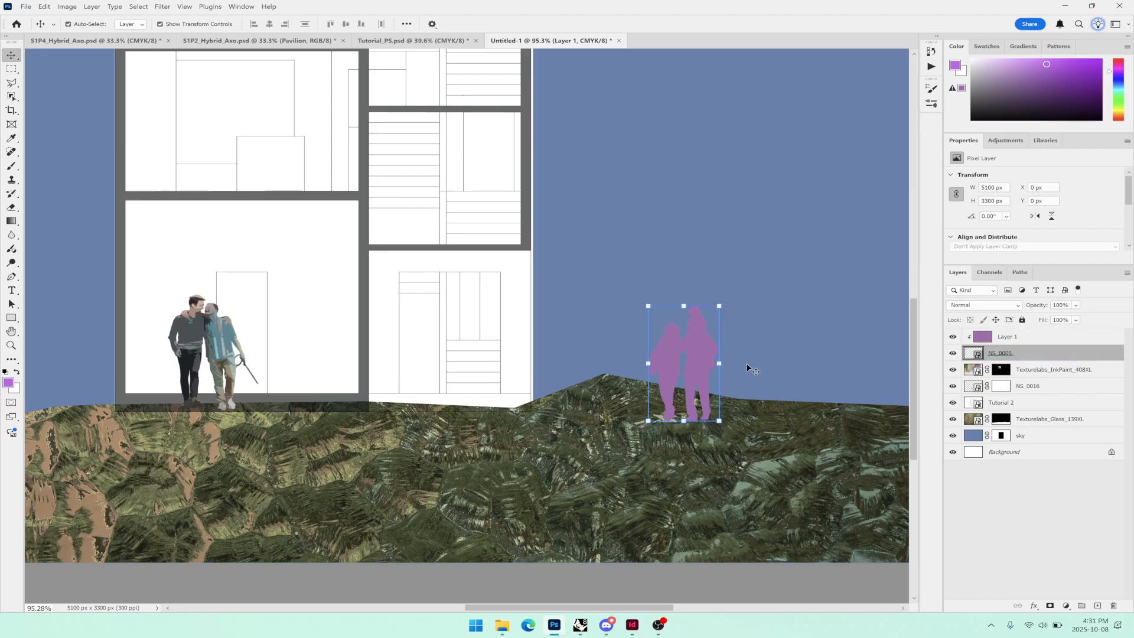
{"action": "key", "text": "shift+Left"}
{"action": "key", "text": "shift+Left"}
{"action": "key", "text": "shift+Left"}
{"action": "key", "text": "shift+Left"}
{"action": "key", "text": "shift+Left"}
{"action": "key", "text": "shift+Left"}
{"action": "key", "text": "shift+Left"}
{"action": "key", "text": "shift+Left"}
{"action": "key", "text": "shift+Left"}
{"action": "key", "text": "shift+Left"}
{"action": "key", "text": "shift+Left"}
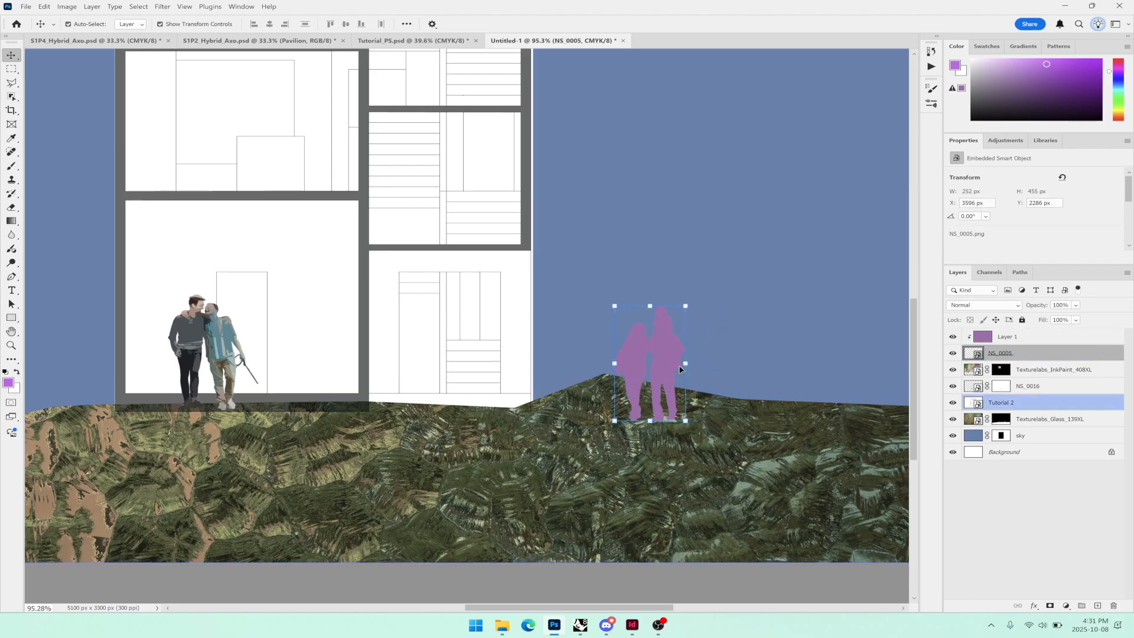
- Hide and show the purple clipped Layer 1 to compare the silhouettes with the original figures
{"action": "scroll", "coordinate": [679, 369], "scroll_direction": "down", "scroll_amount": 3}
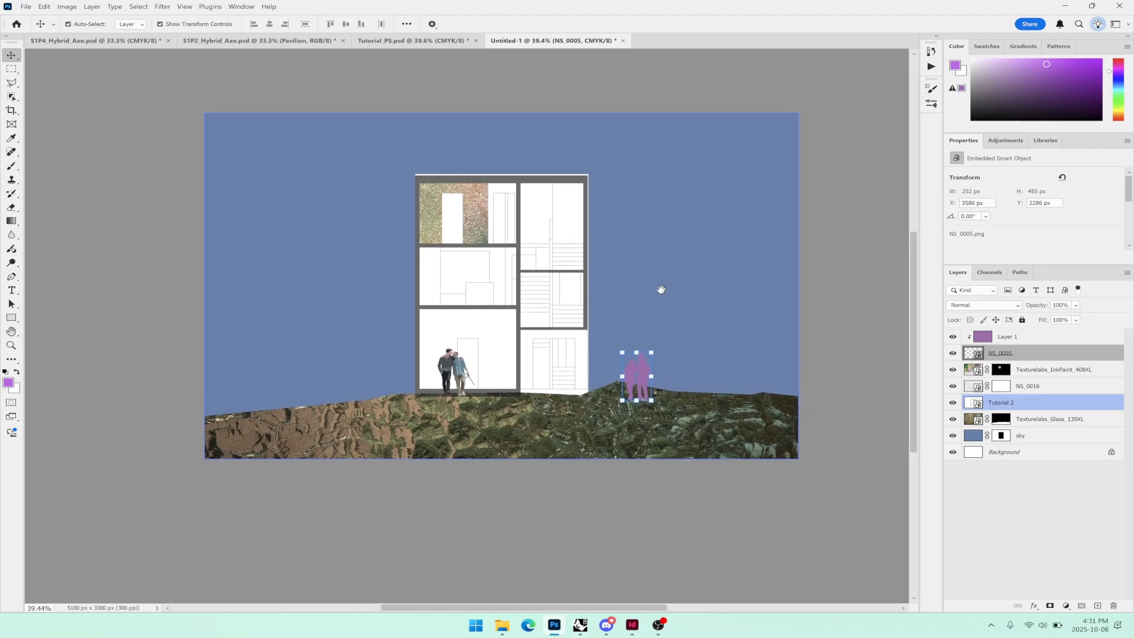
{"action": "scroll", "coordinate": [651, 354], "scroll_direction": "up", "scroll_amount": 3}
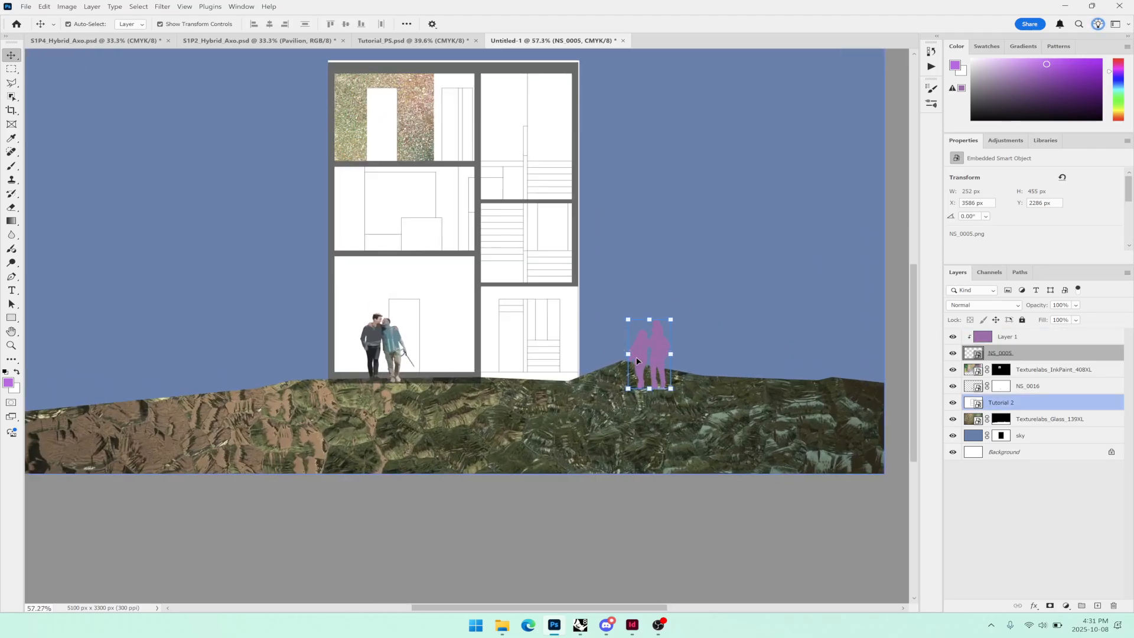
{"action": "left_click", "coordinate": [635, 343]}
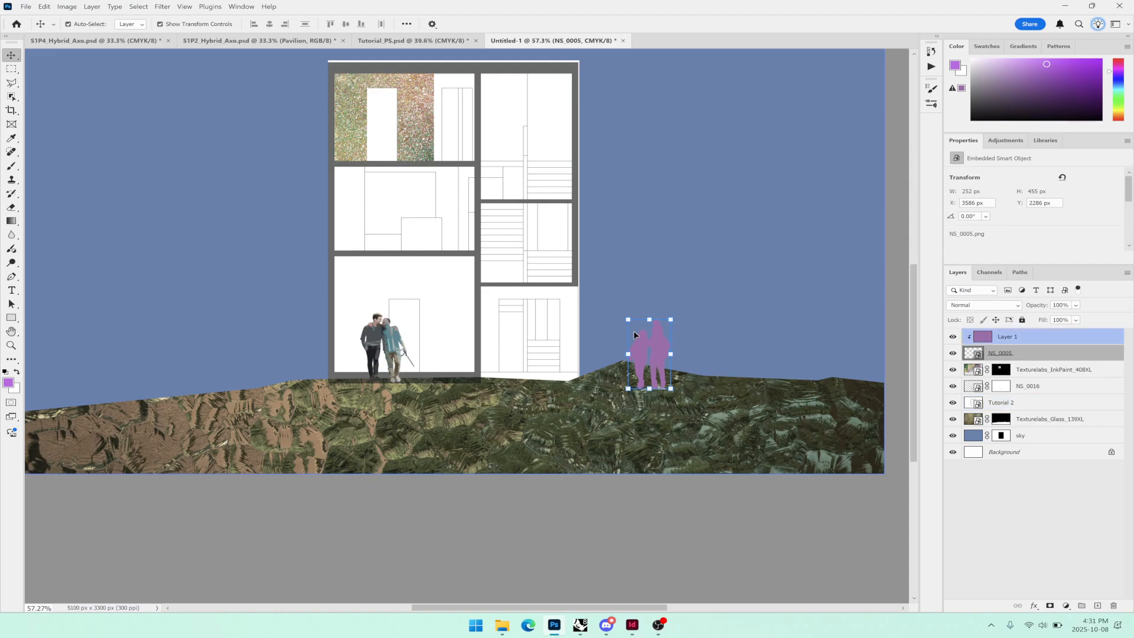
{"action": "left_click", "coordinate": [953, 336]}
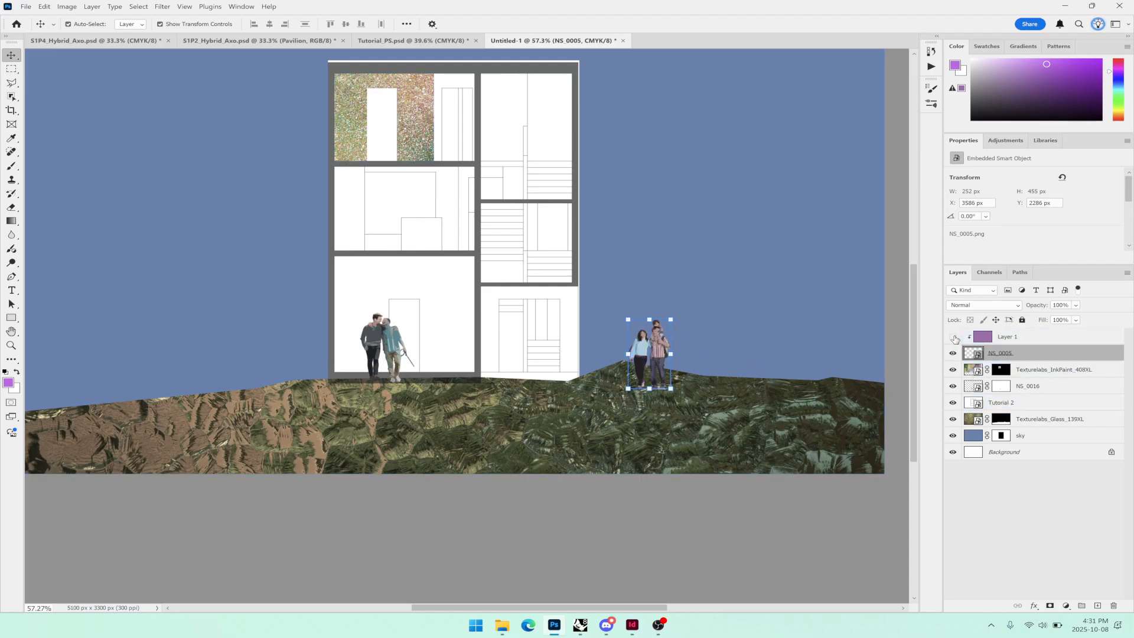
{"action": "left_click", "coordinate": [953, 337]}
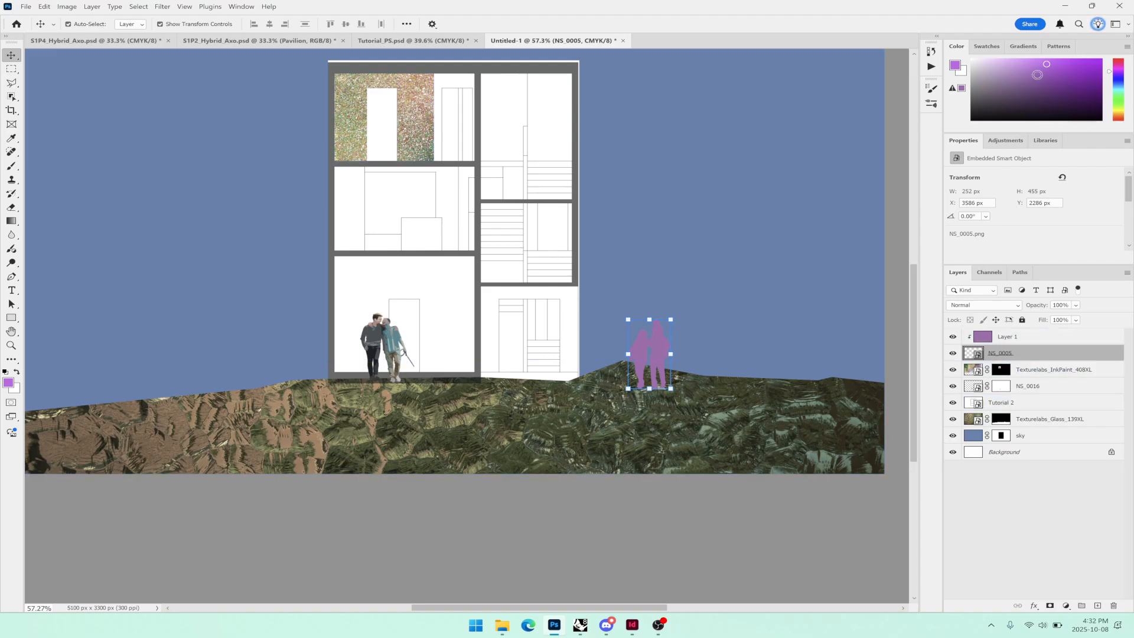
- Choose a light green foreground colour and refill the clipped Layer 1 with it to recolour the figure silhouettes
{"action": "left_click", "coordinate": [1116, 86]}
{"action": "left_click_drag", "start_coordinate": [1118, 85], "coordinate": [1117, 107]}
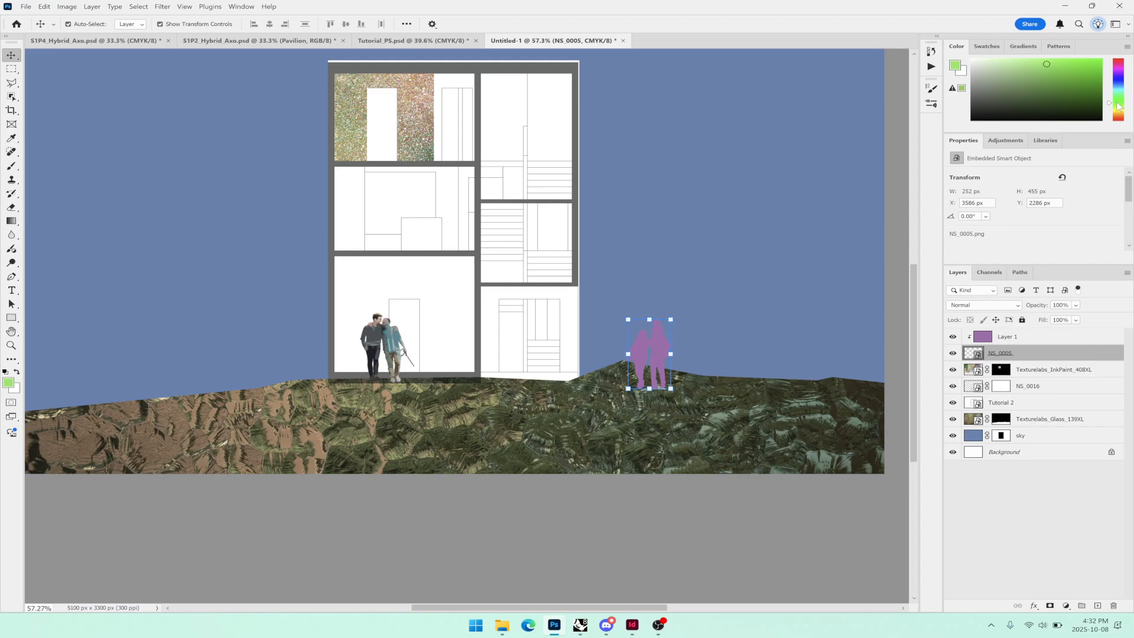
{"action": "left_click", "coordinate": [1066, 68]}
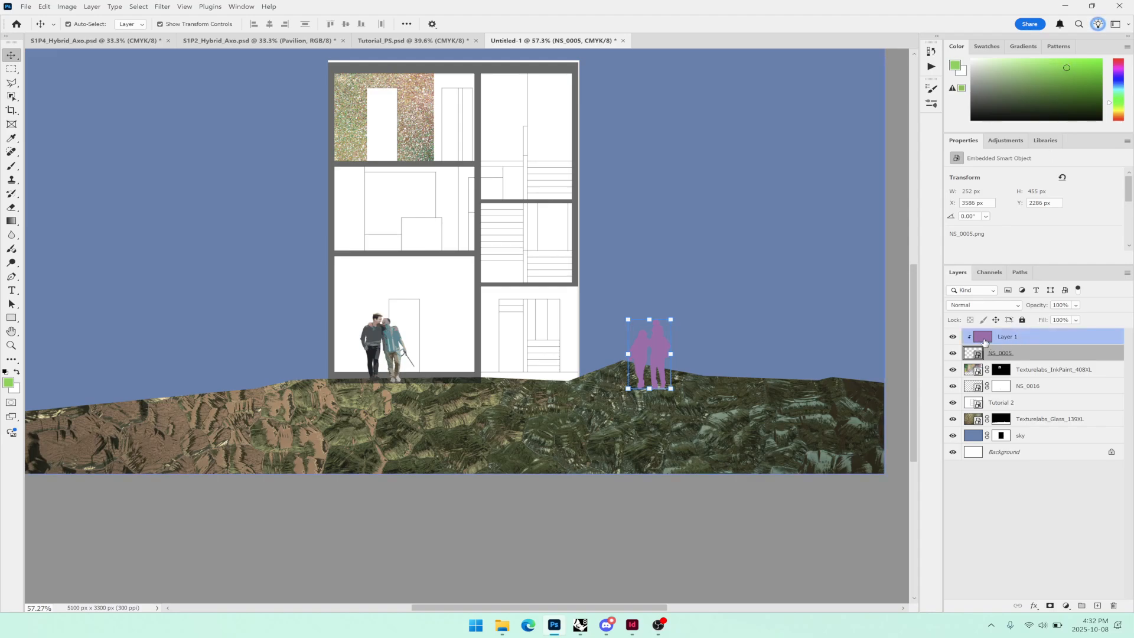
{"action": "left_click", "coordinate": [978, 339]}
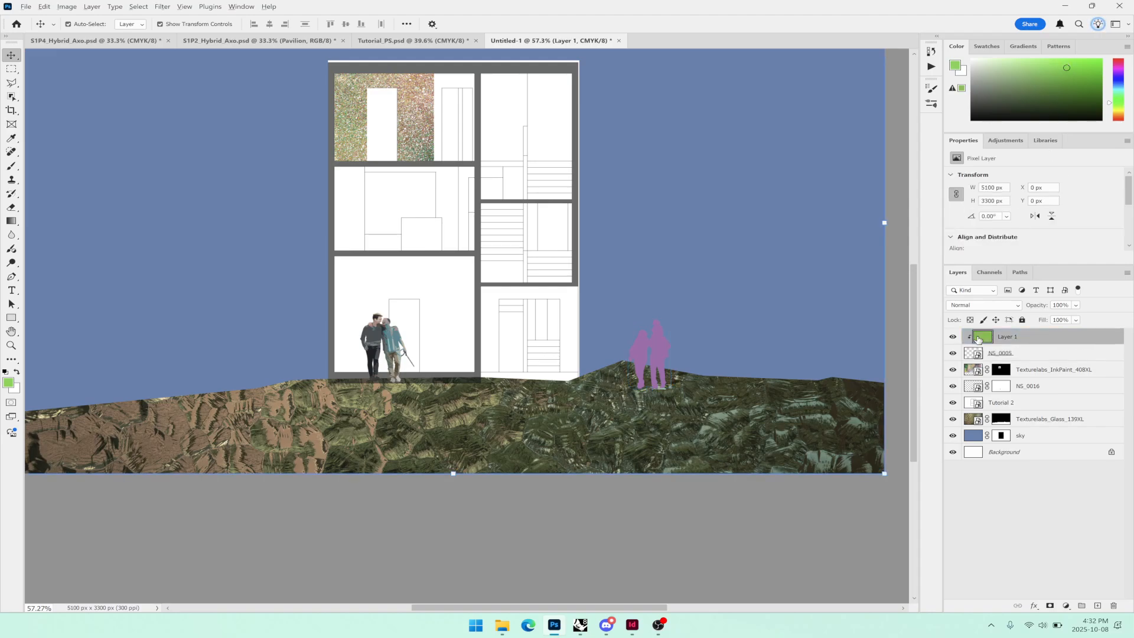
{"action": "key", "text": "alt+BackSpace"}
{"action": "left_click", "coordinate": [555, 399]}
{"action": "scroll", "coordinate": [539, 392], "scroll_direction": "down", "scroll_amount": 1}
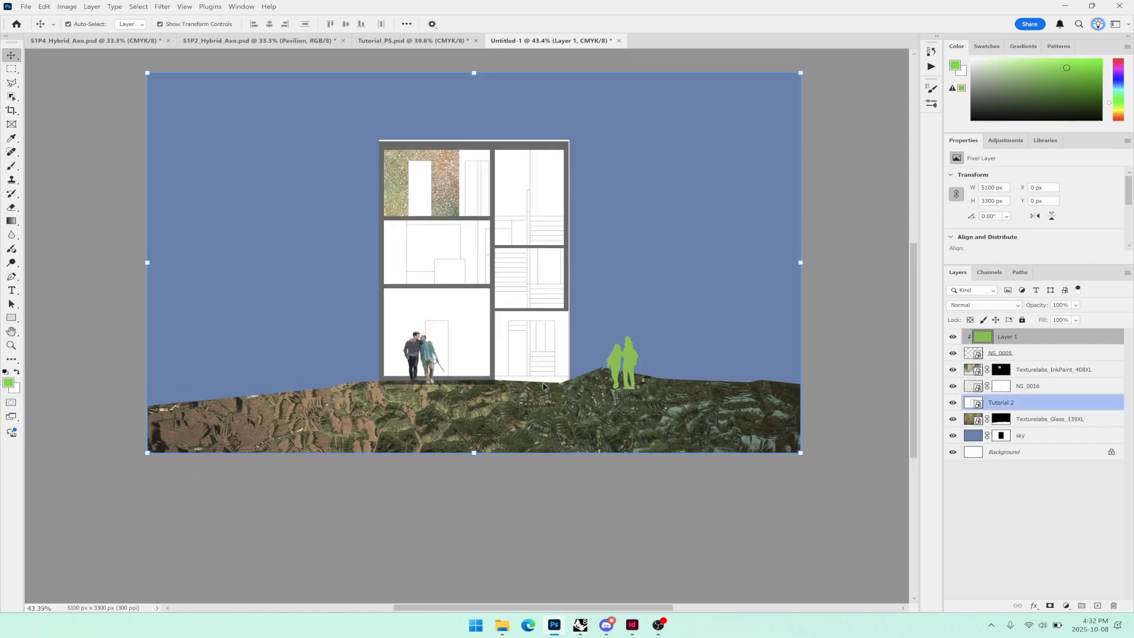
{"action": "left_click_drag", "start_coordinate": [466, 511], "coordinate": [508, 544]}
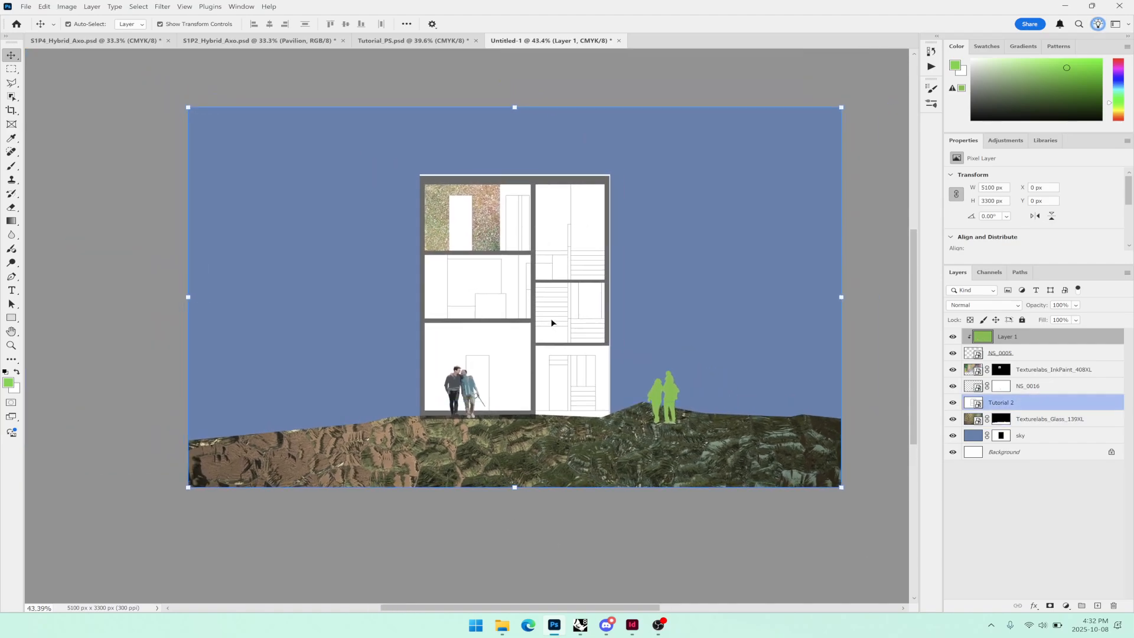